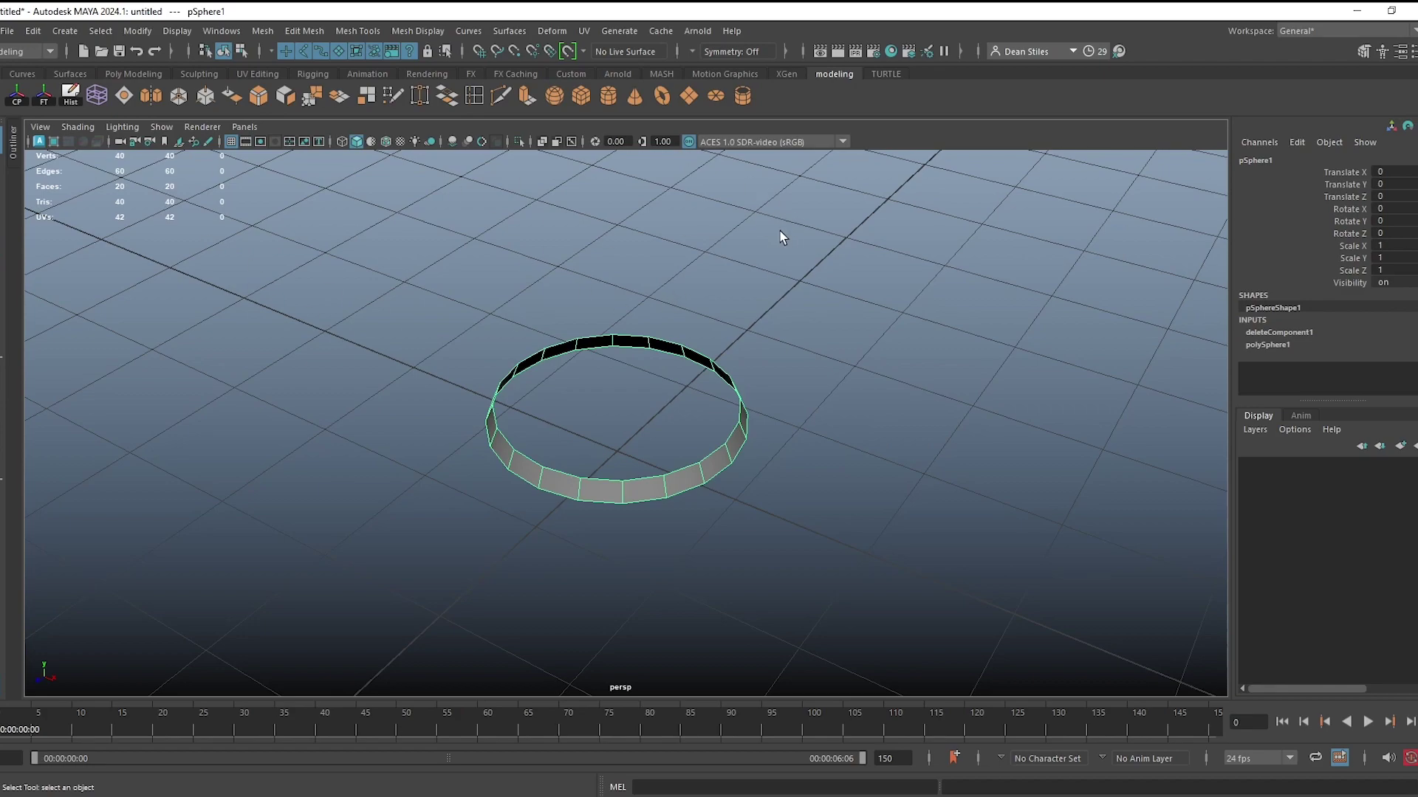
Look at the Poly Modeling shelf, return to the custom modeling shelf, and show the Modeling Toolkit.
{"action": "left_click", "coordinate": [144, 75]}
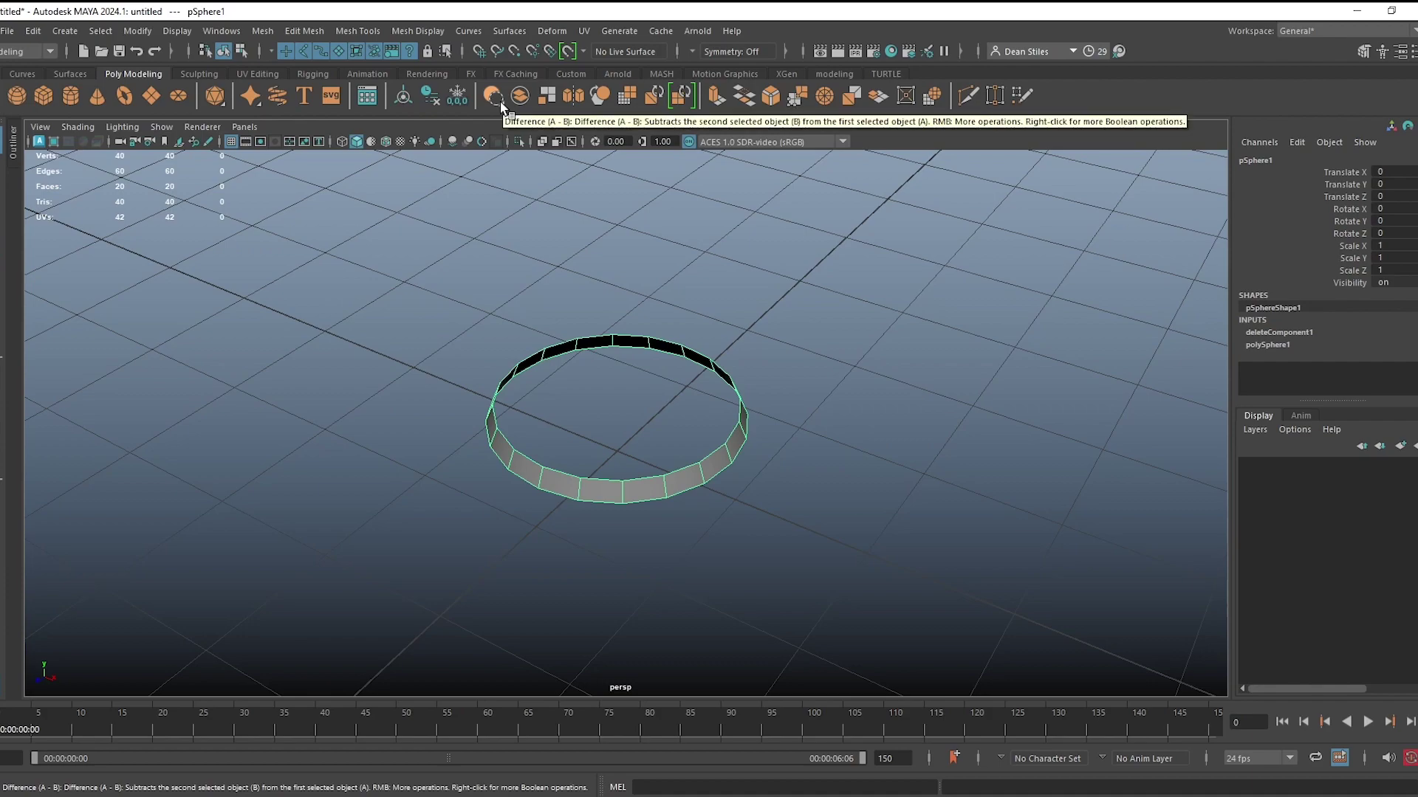
{"action": "left_click", "coordinate": [833, 74]}
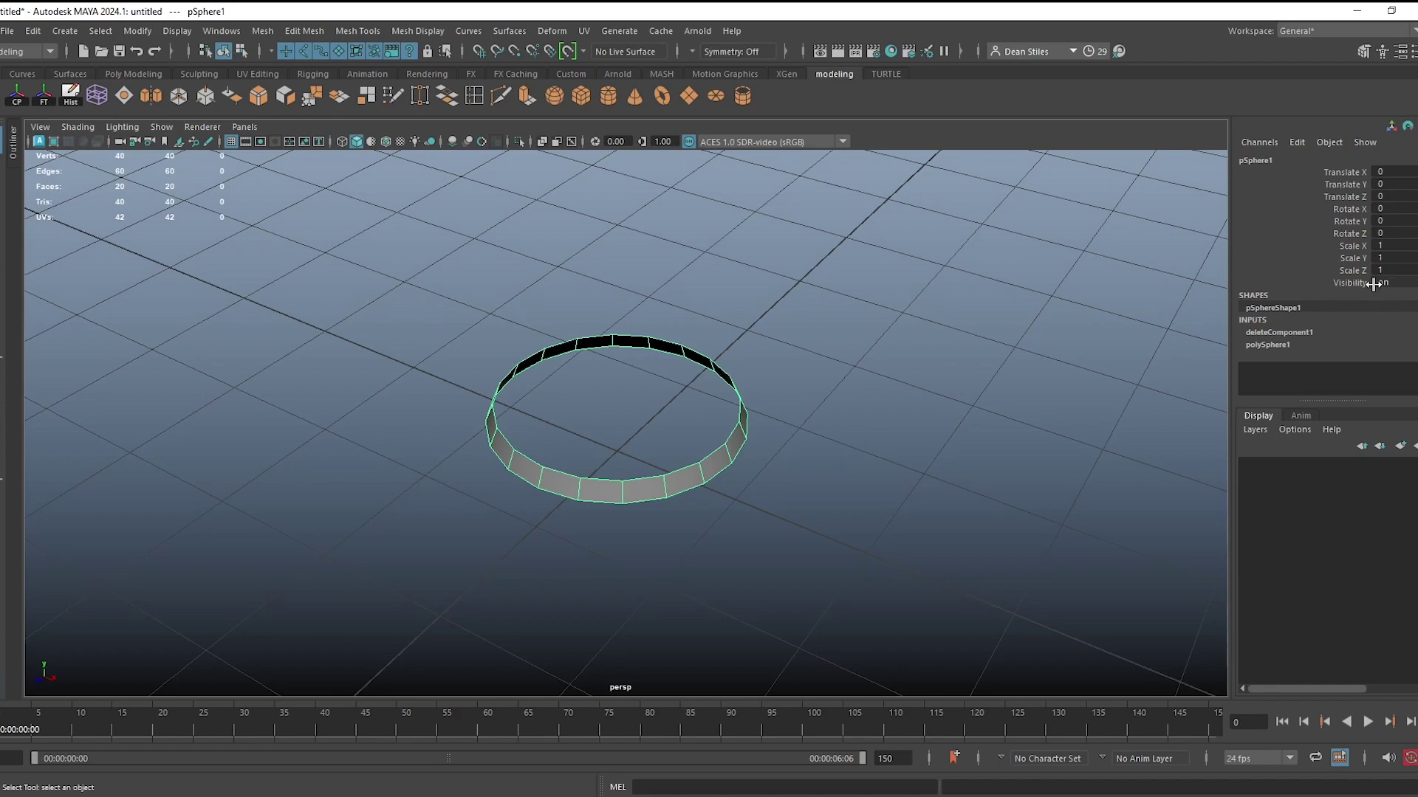
{"action": "left_click", "coordinate": [1363, 51]}
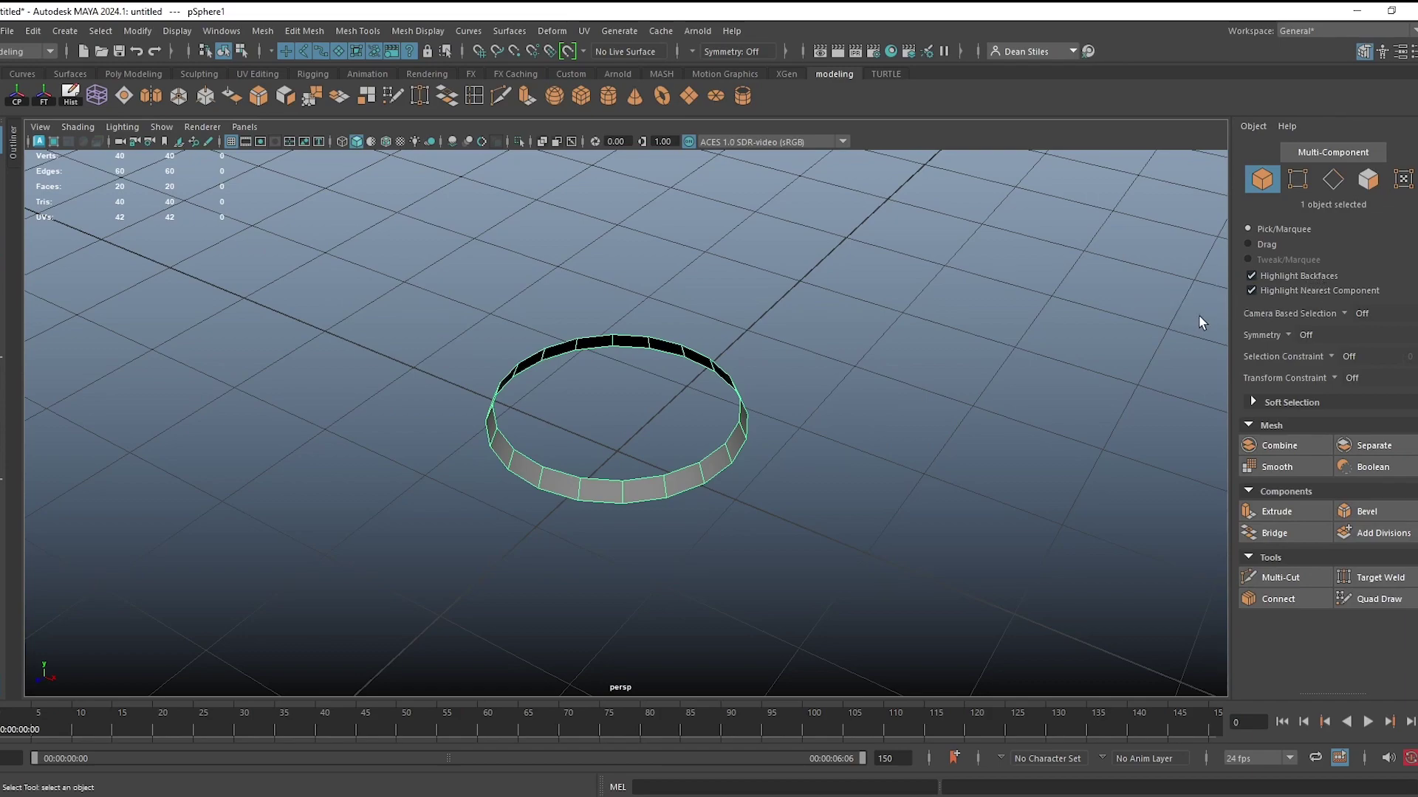
Alternate between the Attribute Editor and the Channel Box for the ring, ending on the Channel Box.
{"action": "key", "text": "ctrl+a"}
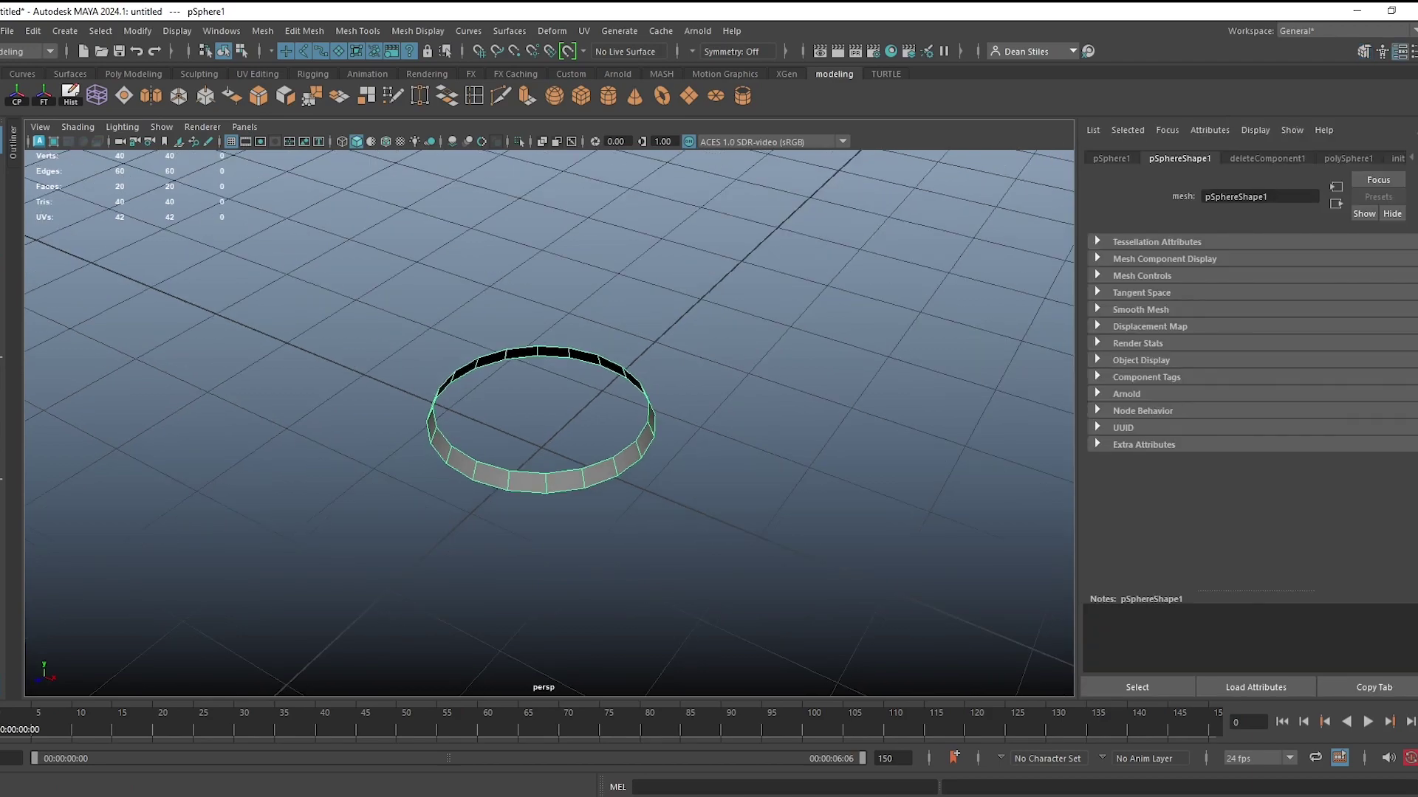
{"action": "key", "text": "ctrl+a"}
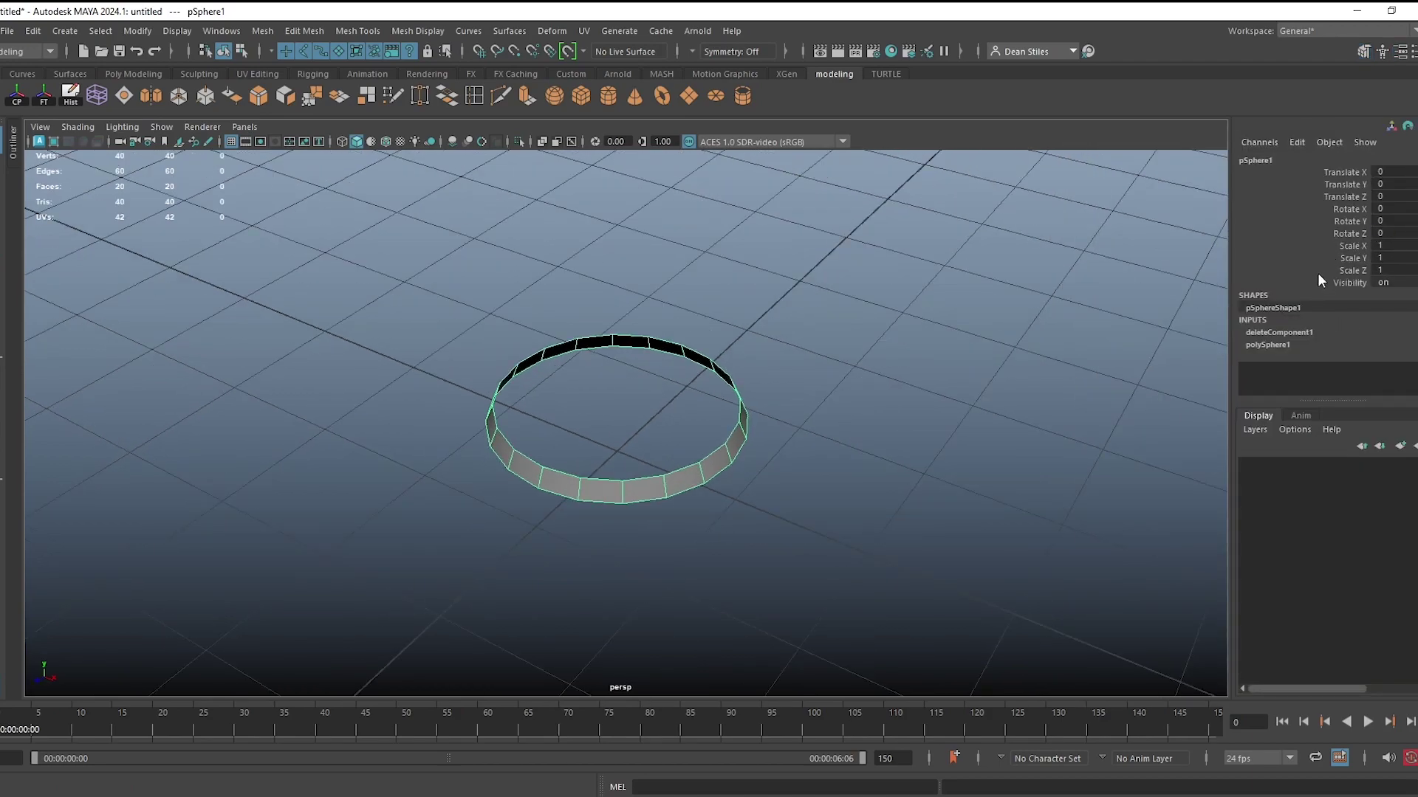
{"action": "key", "text": "ctrl+a"}
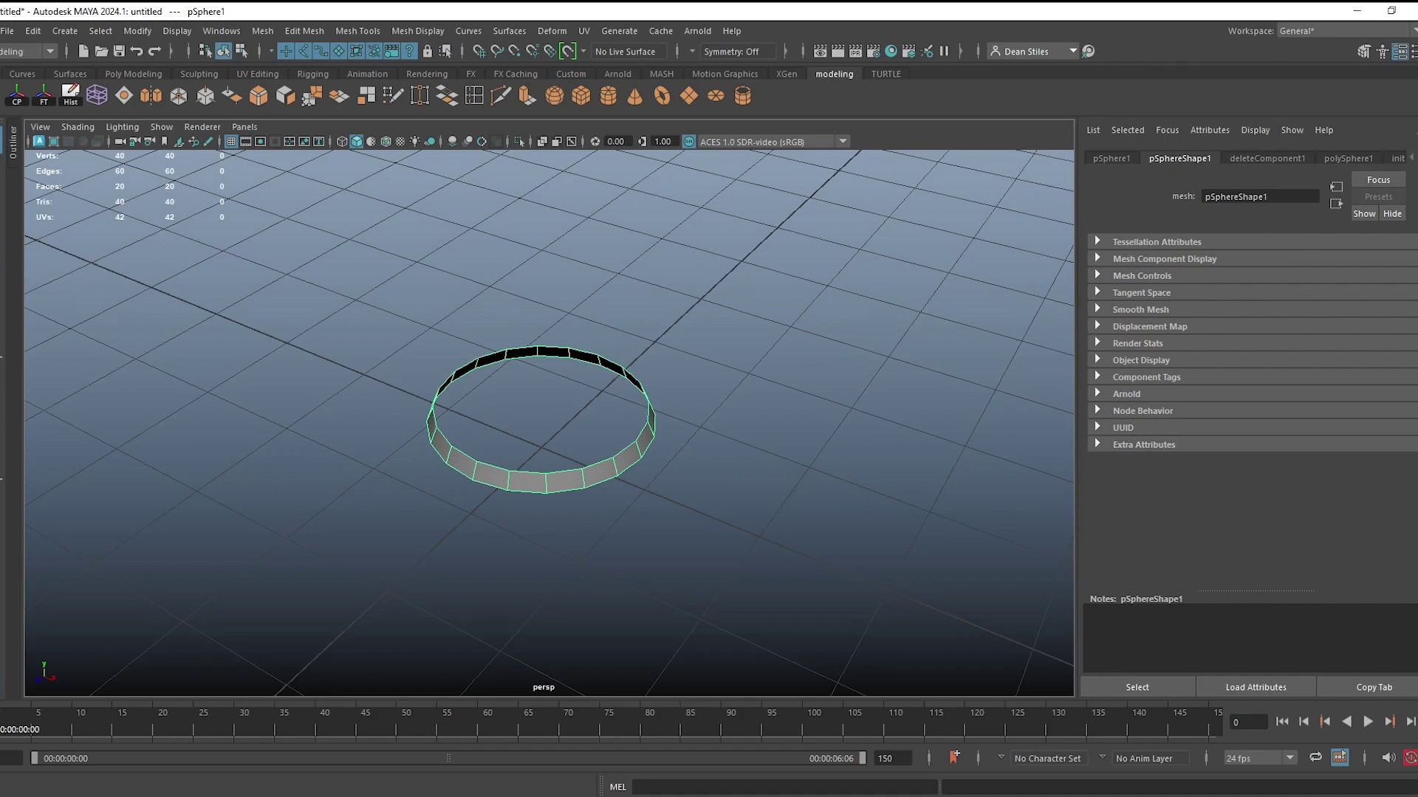
{"action": "key", "text": "ctrl+a"}
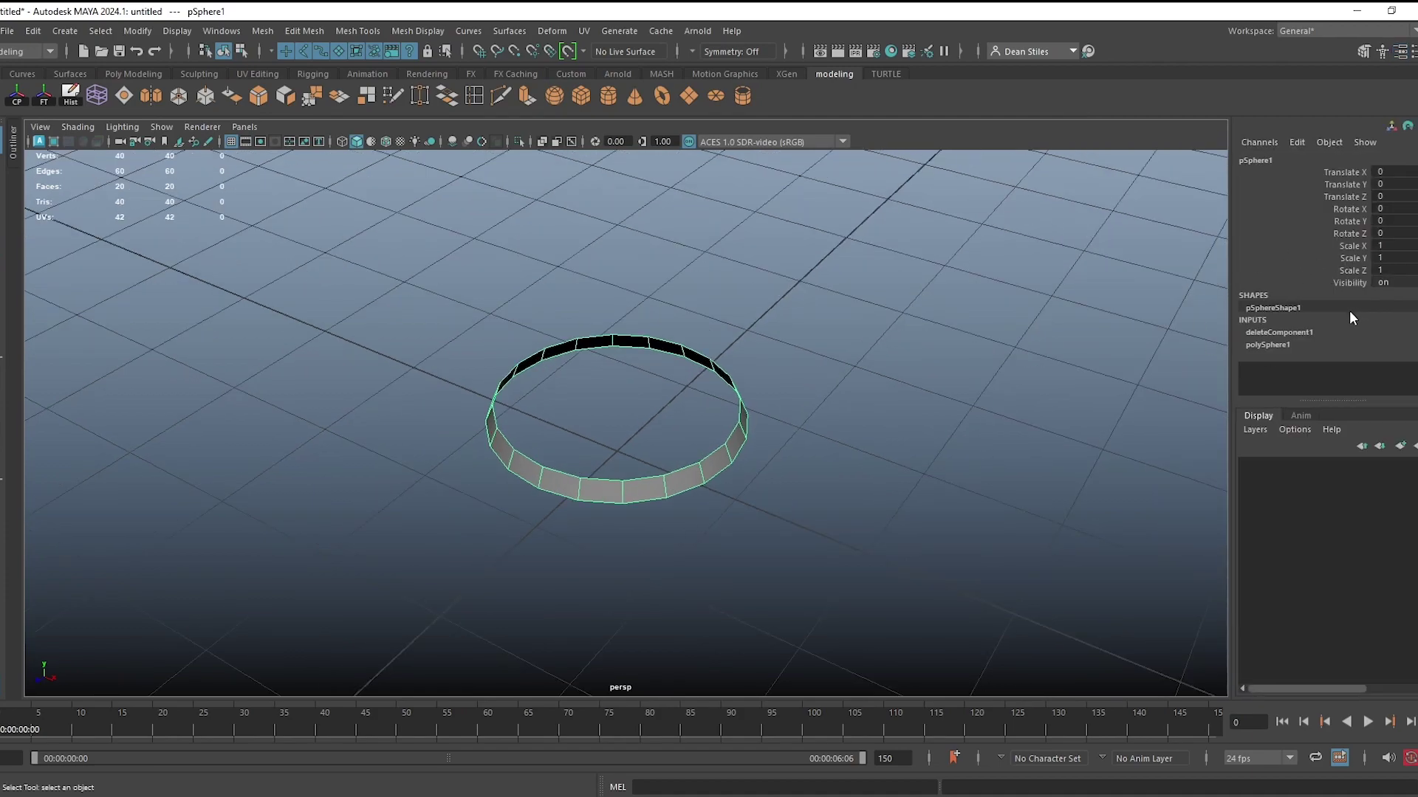
{"action": "key", "text": "ctrl+a"}
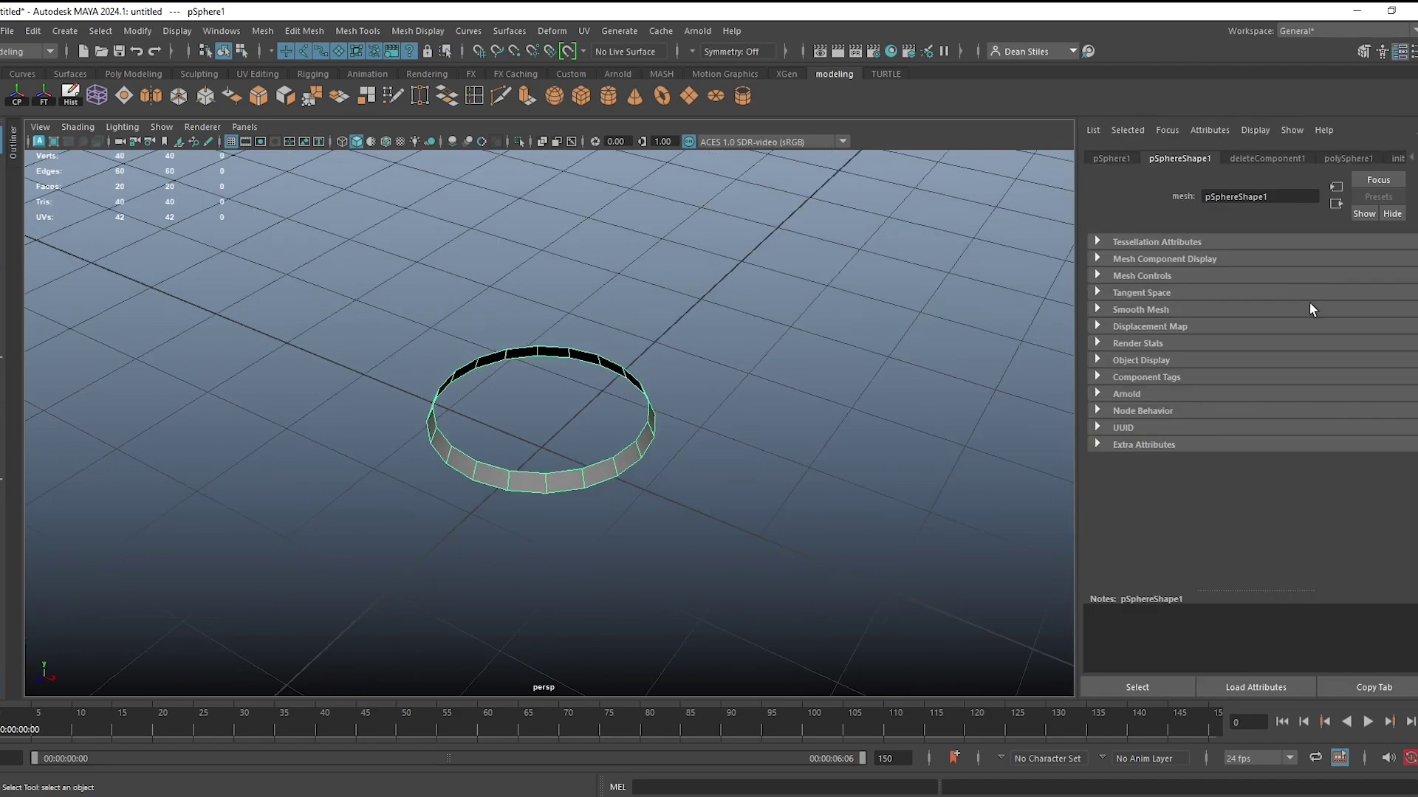
{"action": "key", "text": "ctrl+a"}
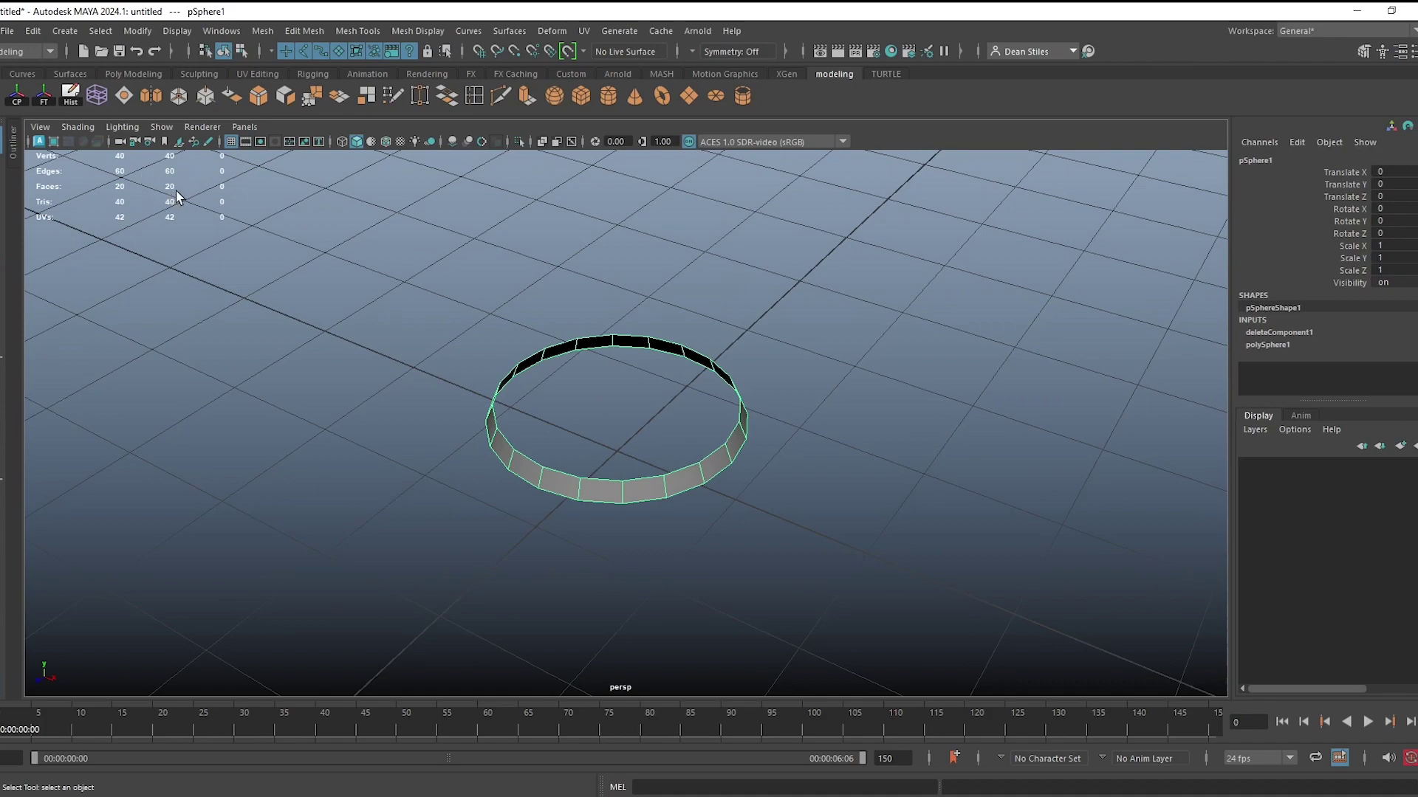
Enable the ViewCube in the heads-up display.
{"action": "left_click", "coordinate": [188, 34]}
{"action": "mouse_move", "coordinate": [295, 88]}
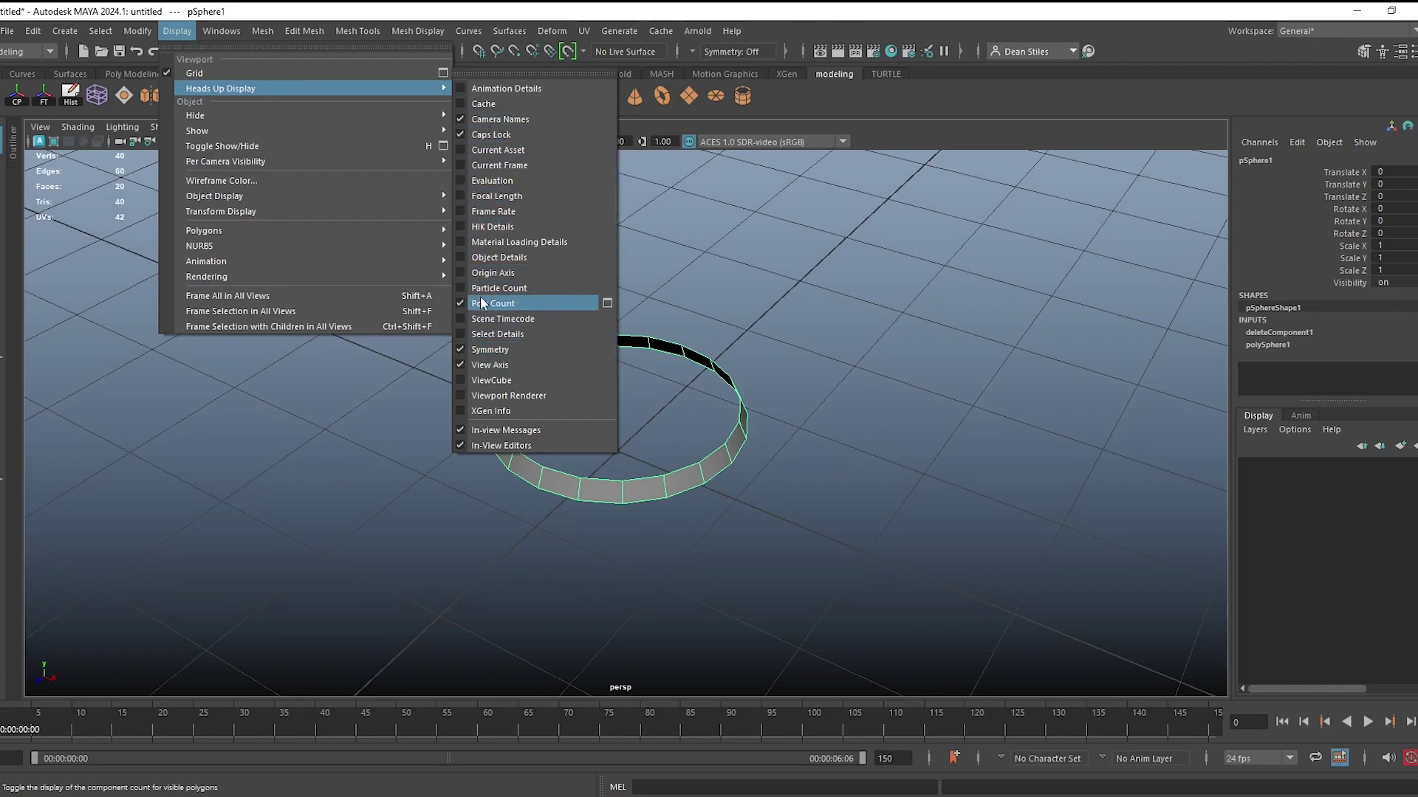
{"action": "left_click", "coordinate": [469, 380]}
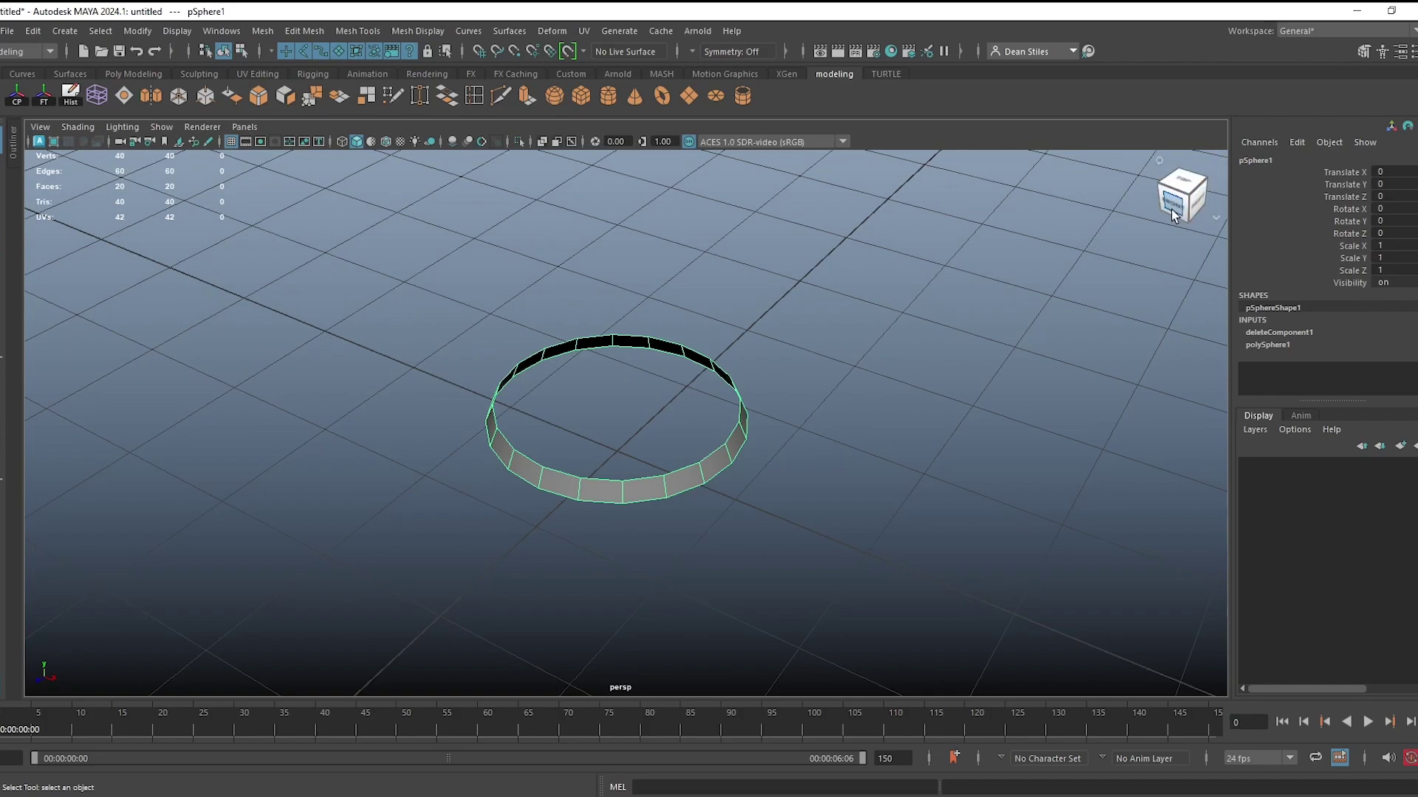
Zoom the perspective view in on the ring's front faces until the camera passes through them.
{"action": "mouse_move", "coordinate": [763, 387]}
{"action": "right_mouse_down", "text": "alt"}
{"action": "mouse_move", "coordinate": [576, 301]}
{"action": "mouse_move", "coordinate": [764, 392]}
{"action": "right_mouse_up", "text": "alt"}
{"action": "right_click_drag", "start_coordinate": [623, 389], "coordinate": [1171, 500], "text": "alt"}
{"action": "scroll", "coordinate": [877, 471], "scroll_direction": "up", "scroll_amount": 1}
{"action": "scroll", "coordinate": [731, 356], "scroll_direction": "up", "scroll_amount": 4}
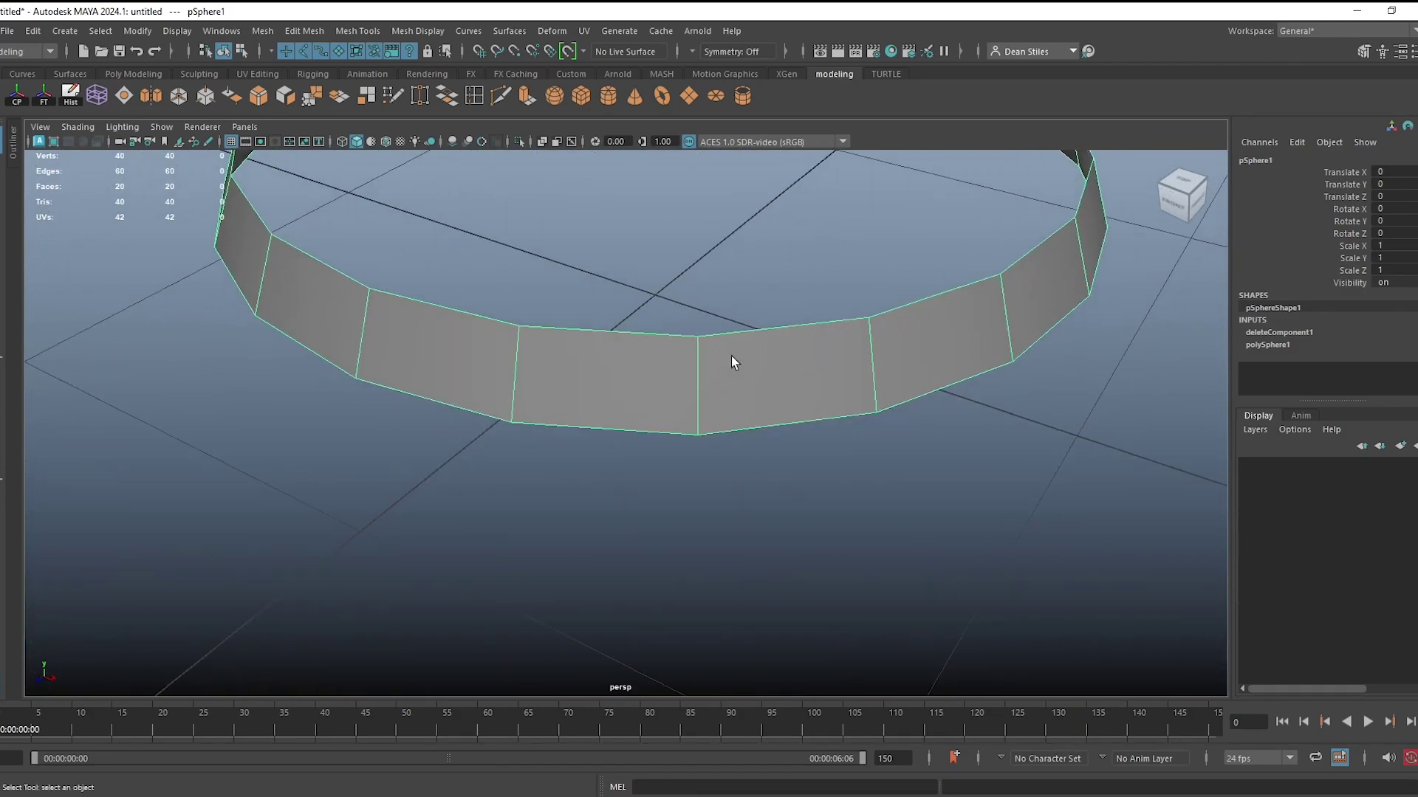
{"action": "scroll", "coordinate": [731, 356], "scroll_direction": "up", "scroll_amount": 8}
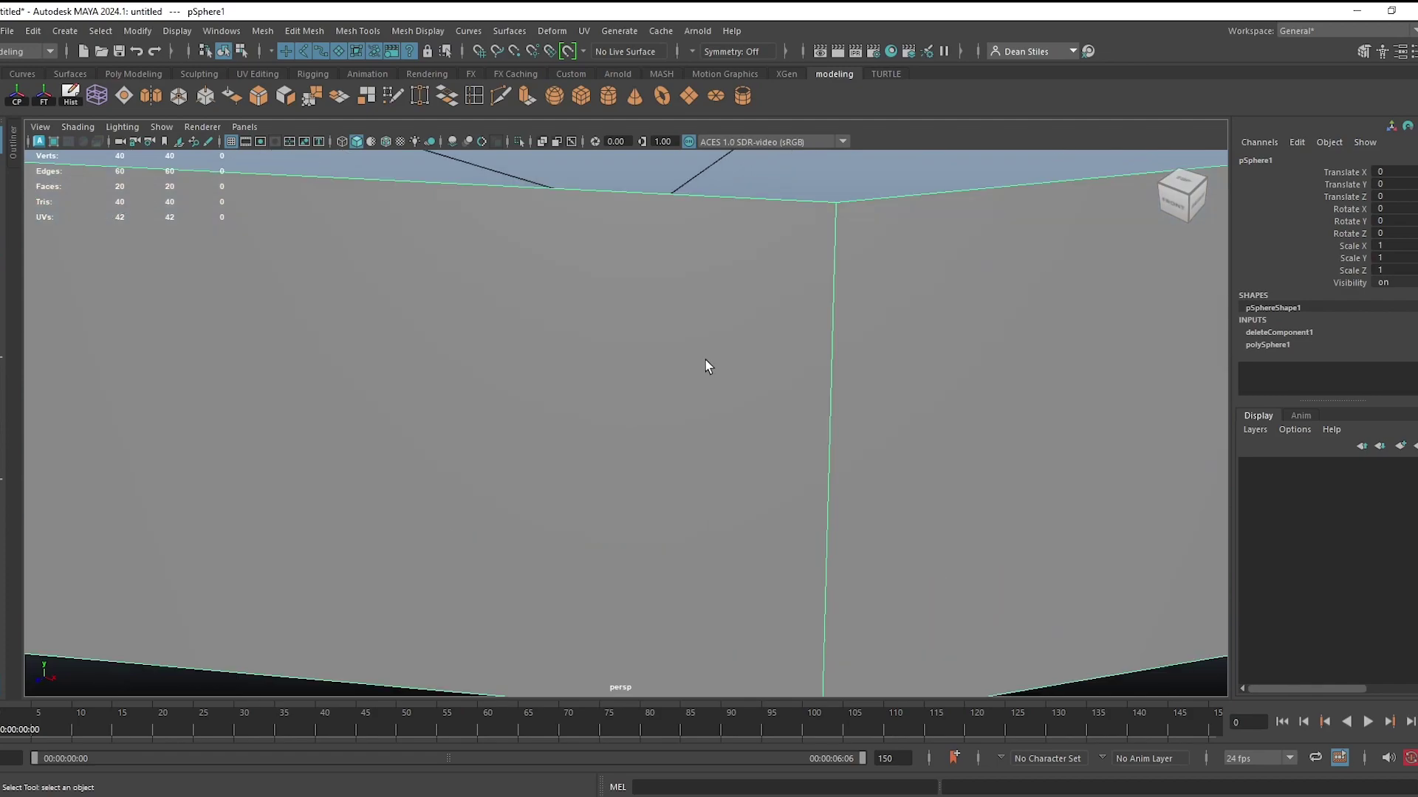
{"action": "scroll", "coordinate": [706, 359], "scroll_direction": "up", "scroll_amount": 4}
{"action": "scroll", "coordinate": [703, 358], "scroll_direction": "down", "scroll_amount": 6}
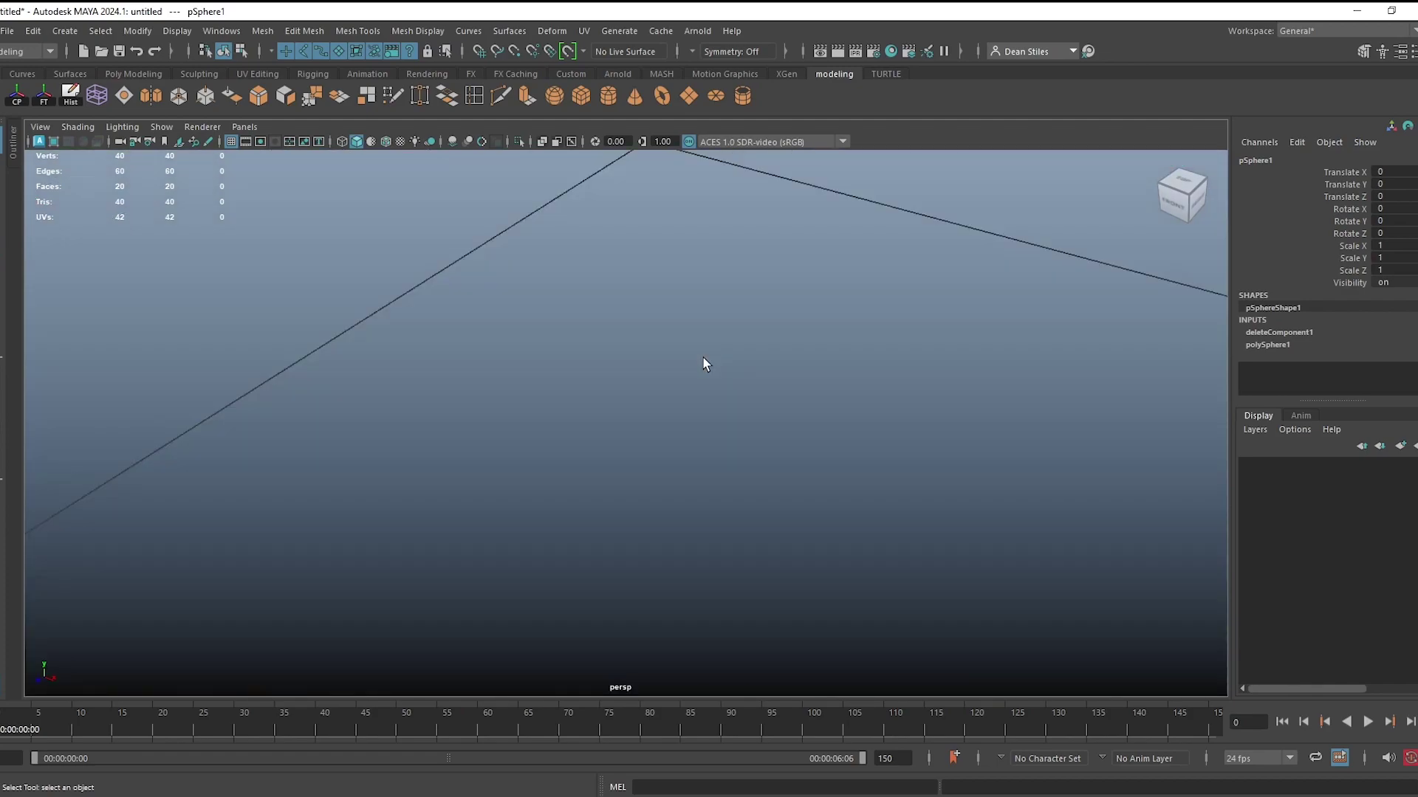
Switch the ring to vertex mode, select one vertex on its upper front edge, and frame it.
{"action": "left_click_drag", "start_coordinate": [703, 358], "coordinate": [637, 290], "text": "alt"}
{"action": "right_click_drag", "start_coordinate": [638, 290], "coordinate": [583, 278]}
{"action": "left_click", "coordinate": [611, 264]}
{"action": "scroll", "coordinate": [624, 305], "scroll_direction": "up", "scroll_amount": 1}
{"action": "key", "text": "f"}
{"action": "scroll", "coordinate": [633, 411], "scroll_direction": "up", "scroll_amount": 3}
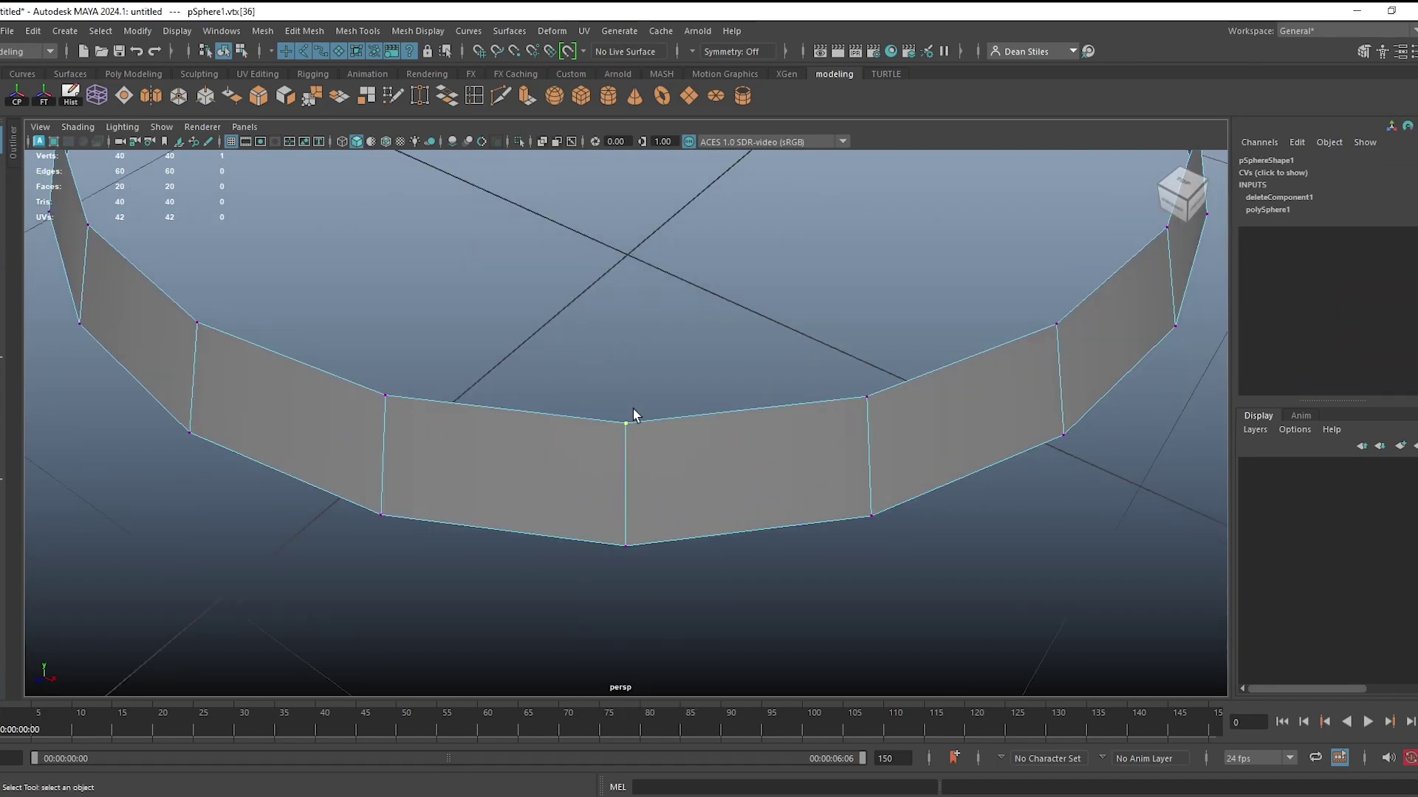
Examine the framed vertex by zooming in and out and orbiting around it.
{"action": "scroll", "coordinate": [632, 409], "scroll_direction": "up", "scroll_amount": 5}
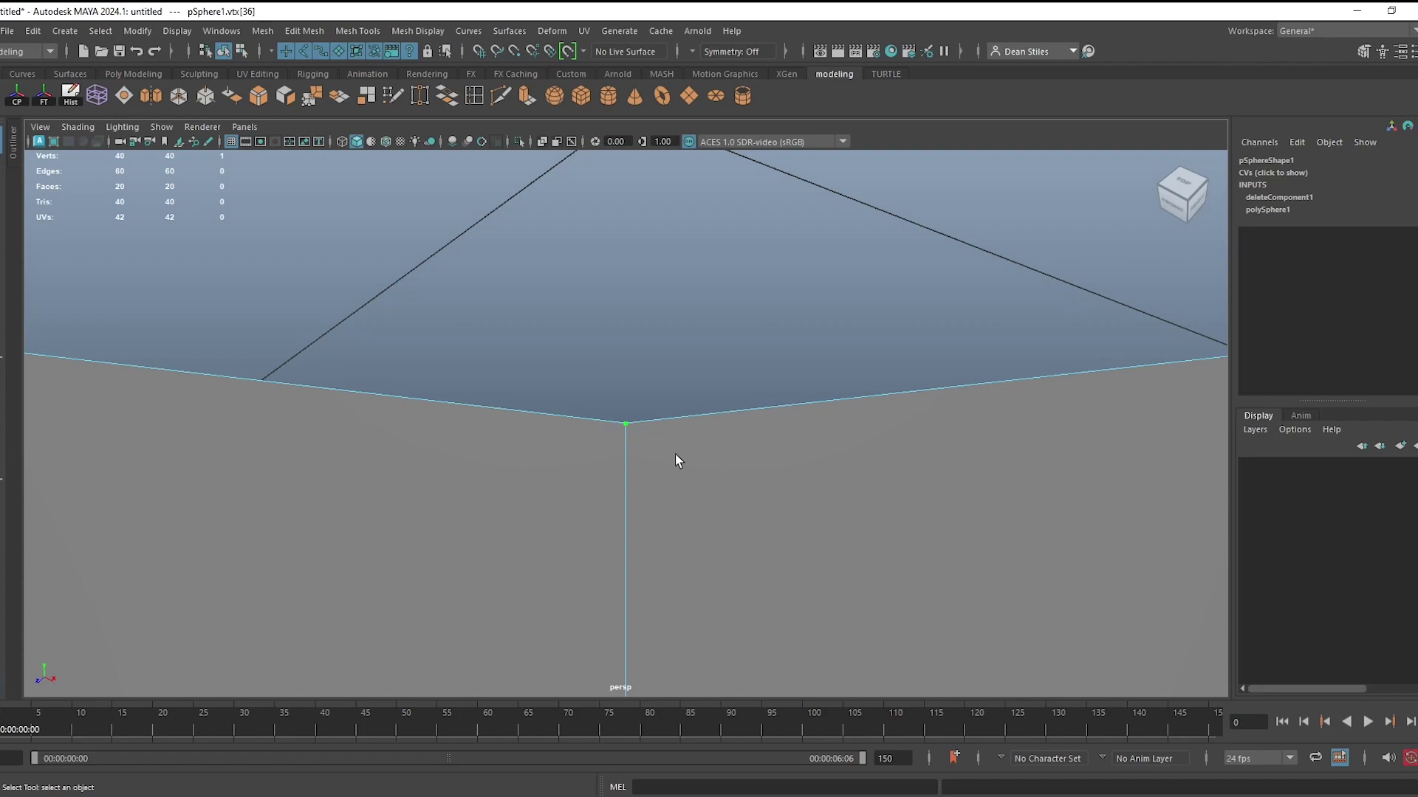
{"action": "right_click_drag", "start_coordinate": [630, 409], "coordinate": [588, 408], "text": "alt"}
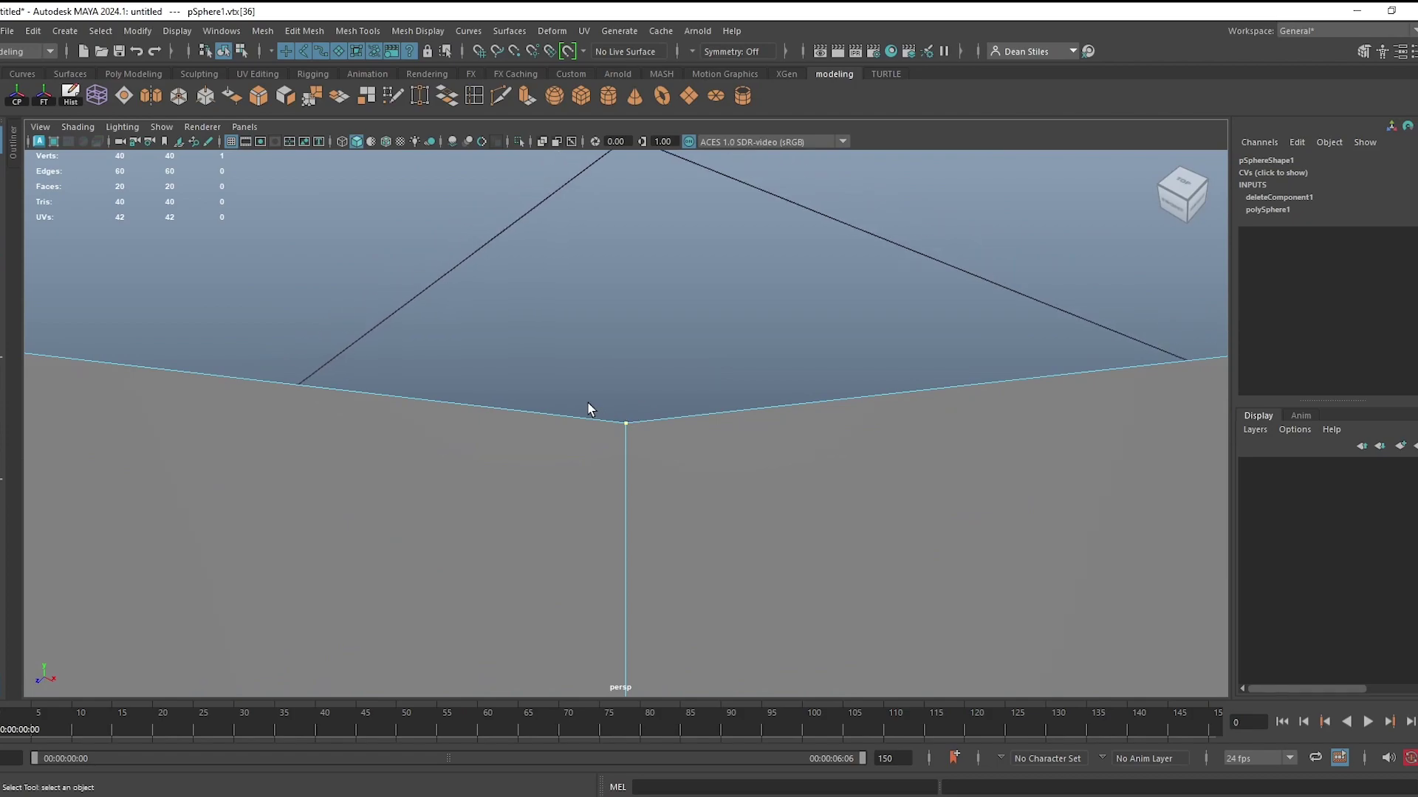
{"action": "right_click_drag", "start_coordinate": [569, 419], "coordinate": [805, 532], "text": "alt"}
{"action": "left_click_drag", "start_coordinate": [805, 532], "coordinate": [586, 473], "text": "alt"}
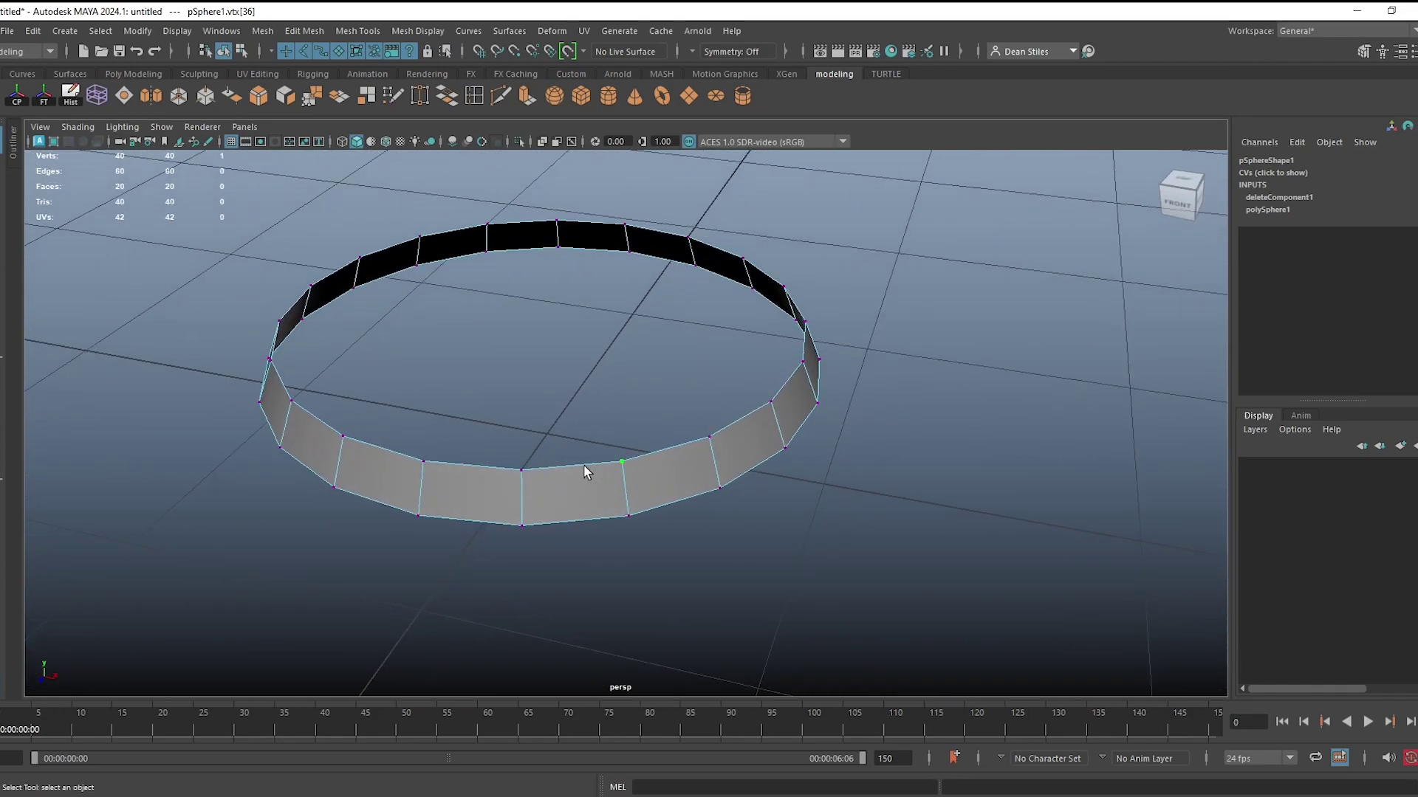
{"action": "right_click_drag", "start_coordinate": [608, 463], "coordinate": [674, 484], "text": "alt"}
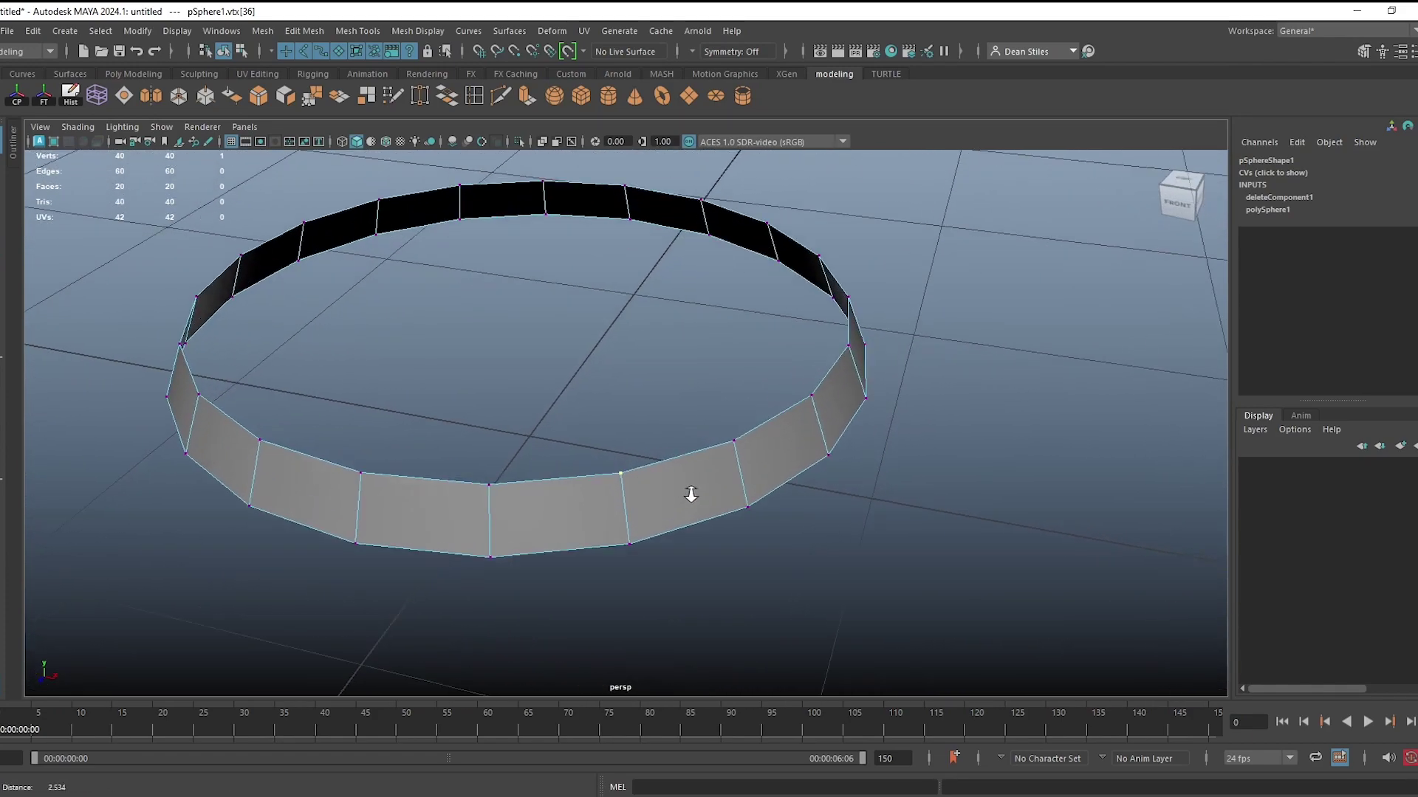
{"action": "left_click_drag", "start_coordinate": [674, 485], "coordinate": [667, 383], "text": "alt"}
{"action": "right_click_drag", "start_coordinate": [668, 384], "coordinate": [648, 407], "text": "alt"}
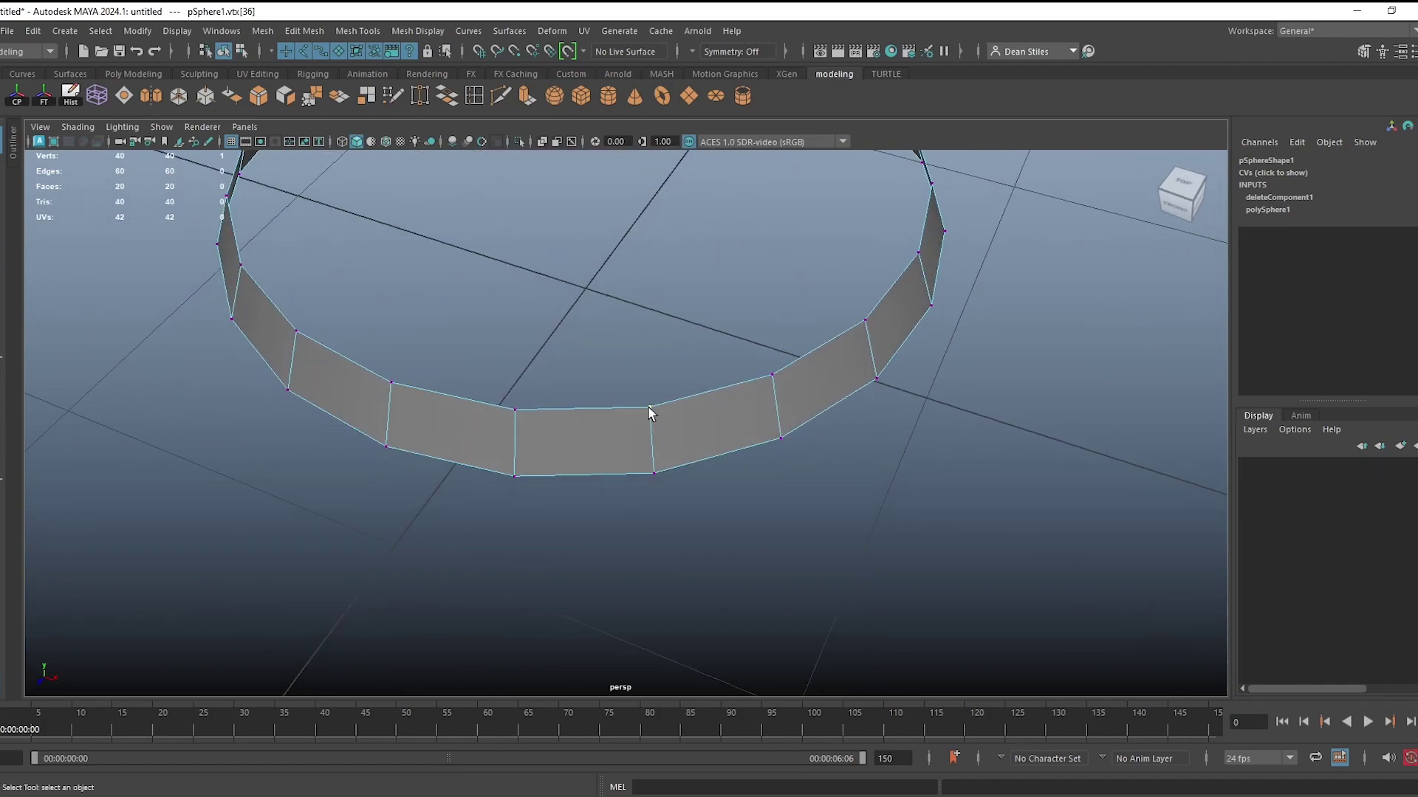
{"action": "scroll", "coordinate": [648, 408], "scroll_direction": "up", "scroll_amount": 3}
{"action": "scroll", "coordinate": [648, 406], "scroll_direction": "down", "scroll_amount": 3}
{"action": "scroll", "coordinate": [645, 391], "scroll_direction": "up", "scroll_amount": 6}
{"action": "scroll", "coordinate": [643, 383], "scroll_direction": "down", "scroll_amount": 7}
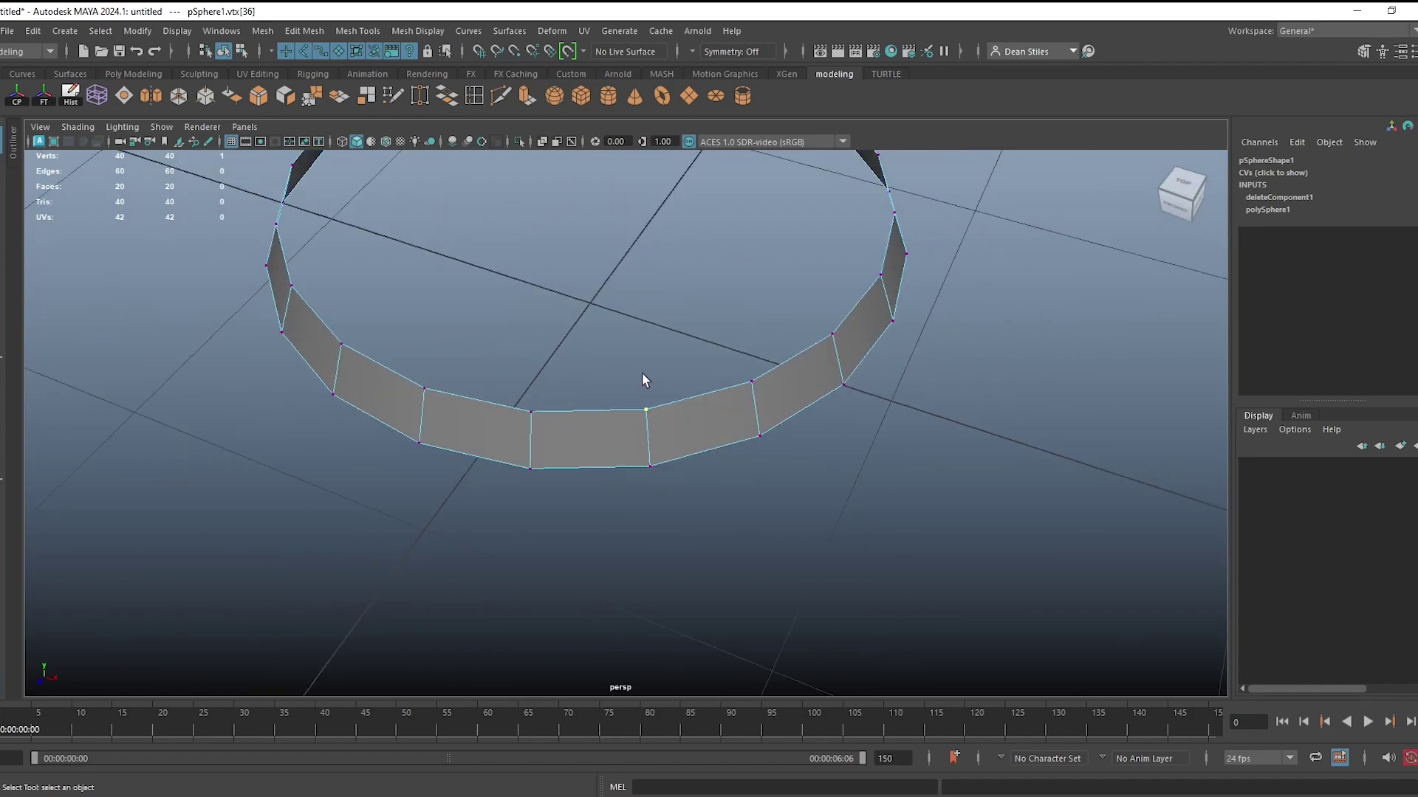
Pan, orbit and zoom out the perspective view to see the whole ring small on the grid.
{"action": "middle_click_drag", "start_coordinate": [643, 379], "coordinate": [809, 400], "text": "alt"}
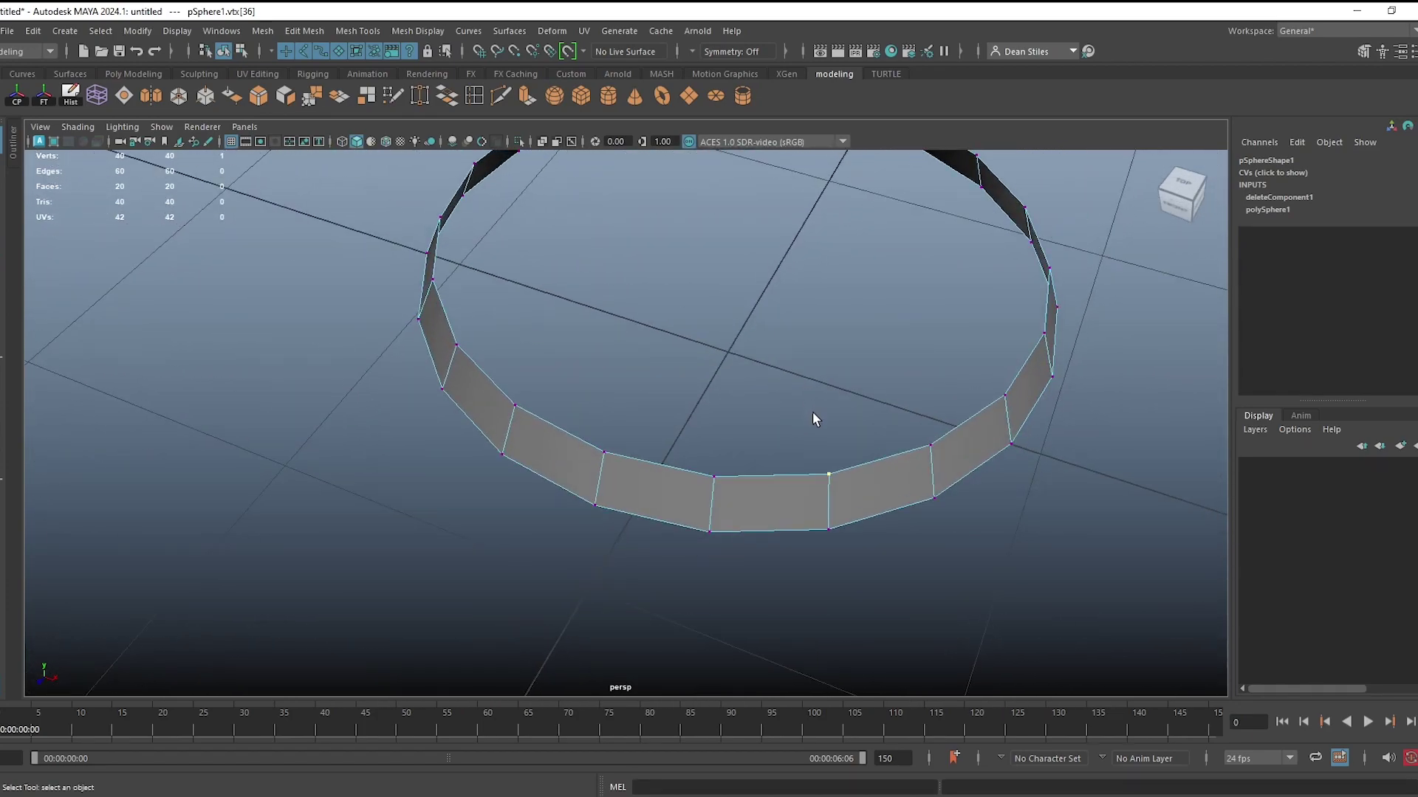
{"action": "mouse_move", "coordinate": [788, 402]}
{"action": "left_mouse_down", "text": "alt"}
{"action": "mouse_move", "coordinate": [804, 295]}
{"action": "mouse_move", "coordinate": [725, 263]}
{"action": "mouse_move", "coordinate": [645, 381]}
{"action": "mouse_move", "coordinate": [804, 415]}
{"action": "left_mouse_up", "text": "alt"}
{"action": "right_click_drag", "start_coordinate": [804, 415], "coordinate": [476, 276], "text": "alt"}
{"action": "middle_click_drag", "start_coordinate": [476, 276], "coordinate": [486, 374], "text": "alt"}
{"action": "left_click_drag", "start_coordinate": [486, 374], "coordinate": [642, 452], "text": "alt"}
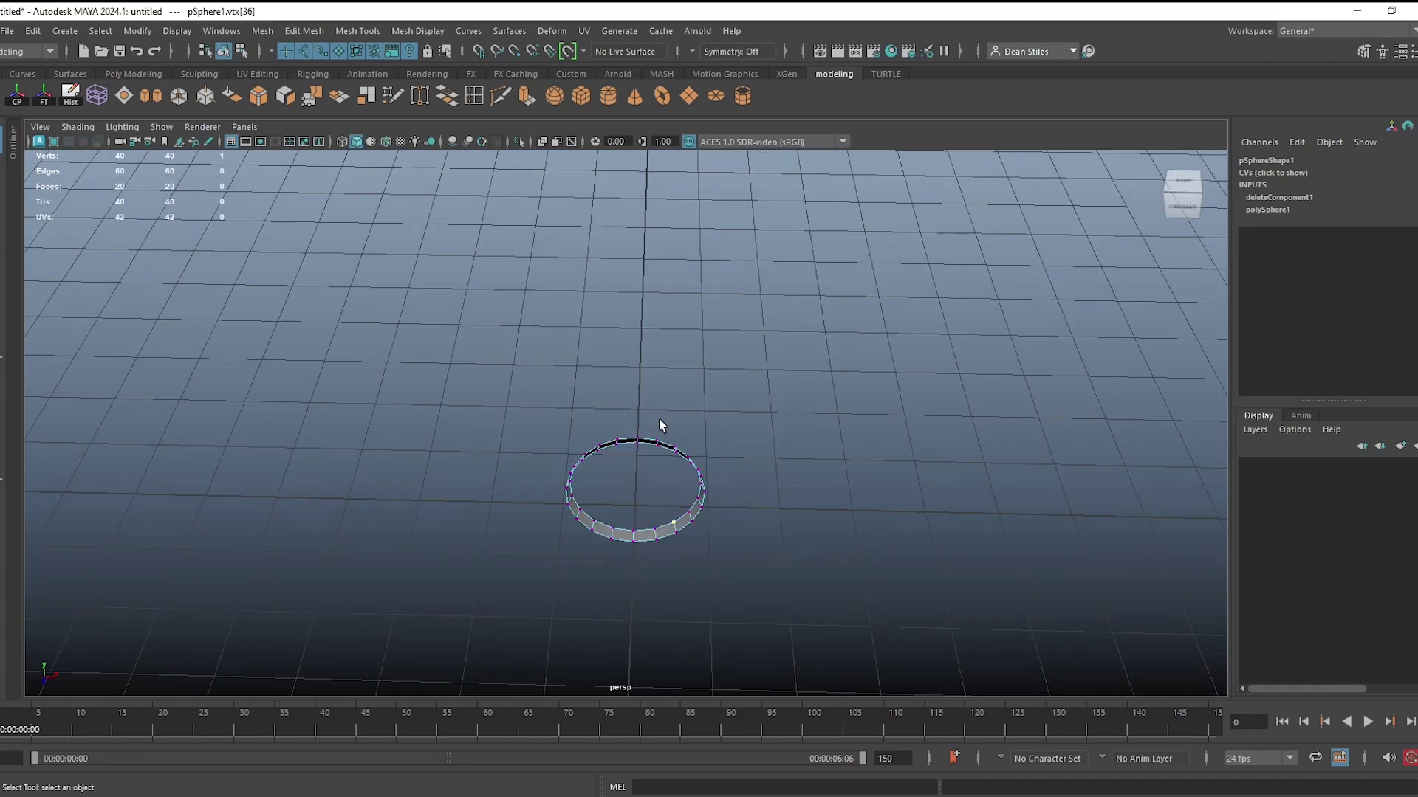
Inspect the ring in the four-view layout and in the maximized front, side and top views, returning to perspective.
{"action": "key", "text": "space"}
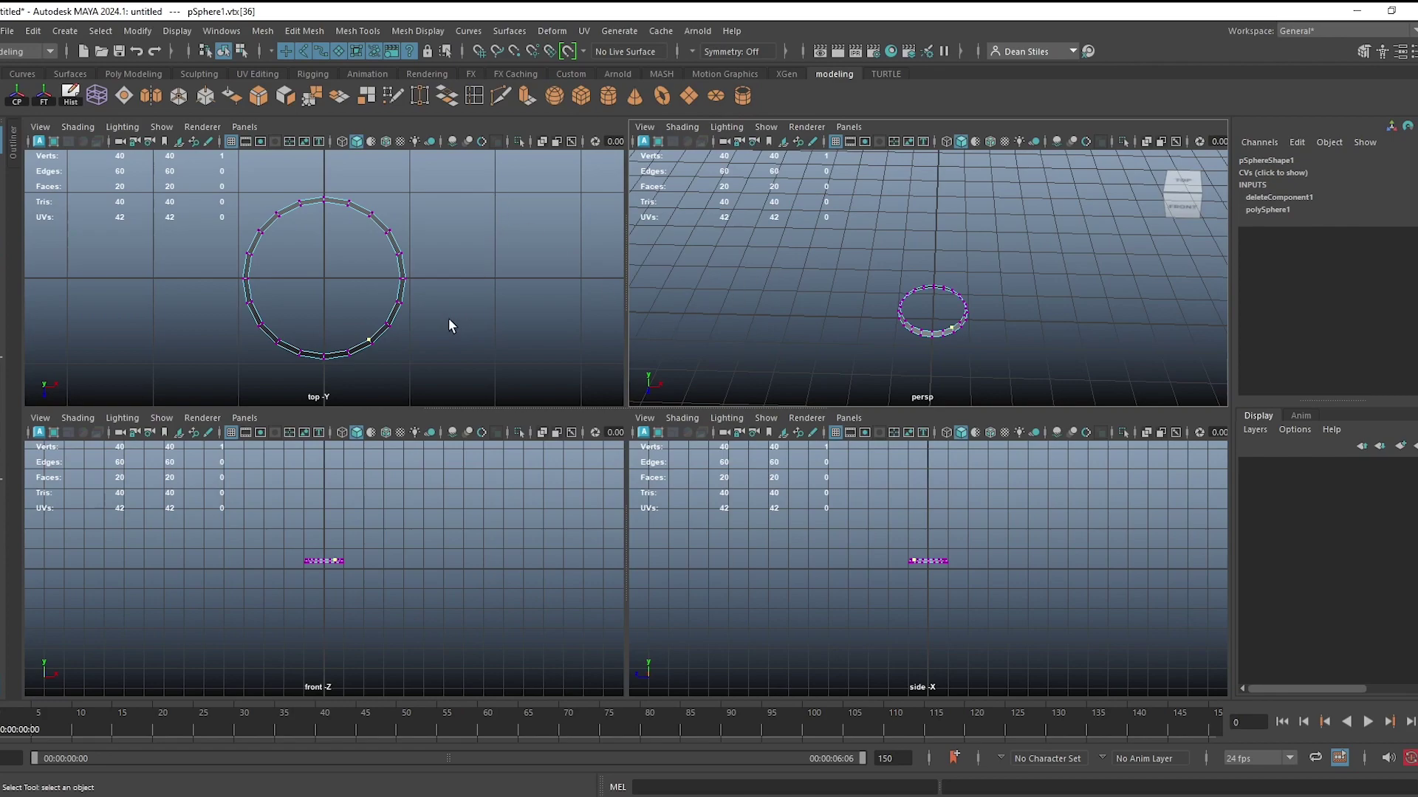
{"action": "key", "text": "space"}
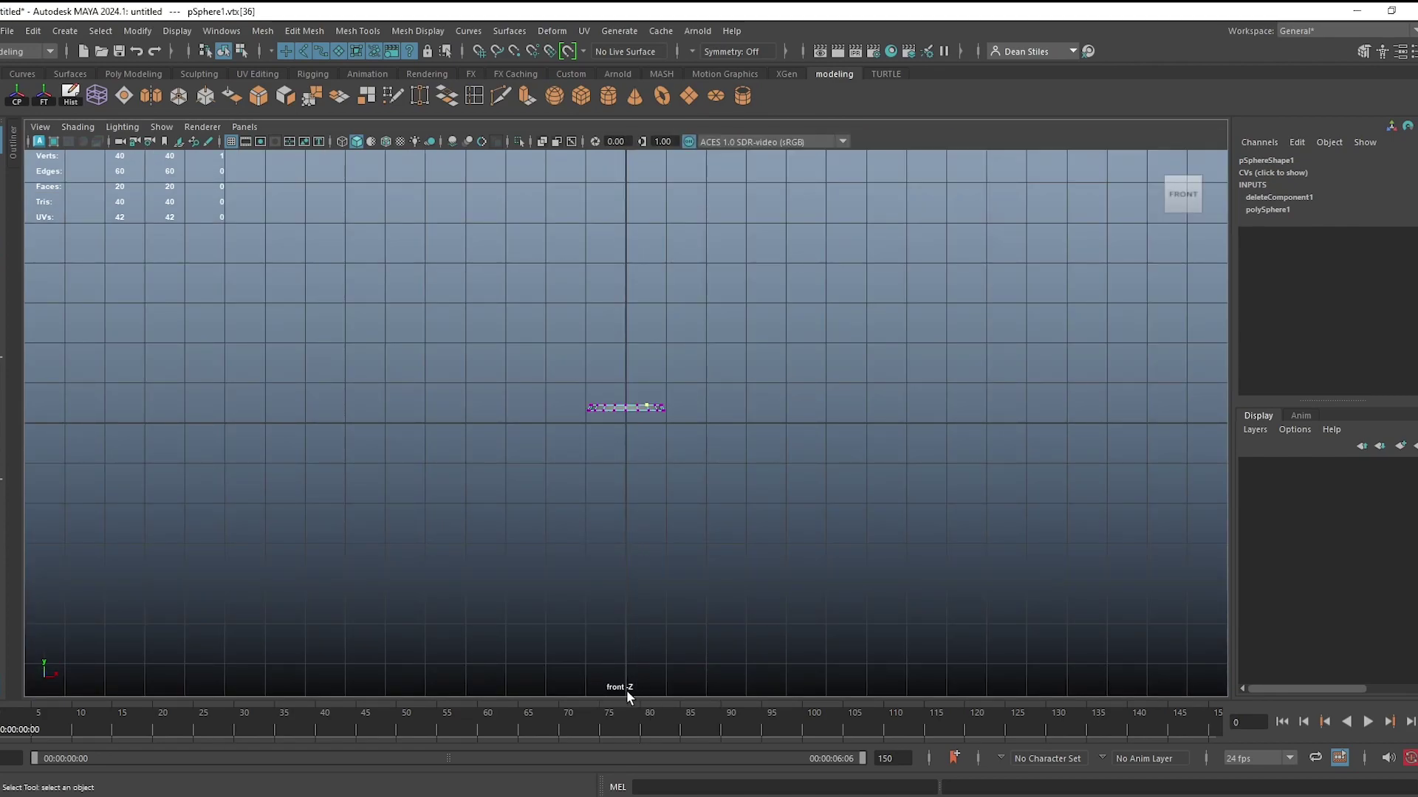
{"action": "key", "text": "space"}
{"action": "key", "text": "space"}
{"action": "key", "text": "space"}
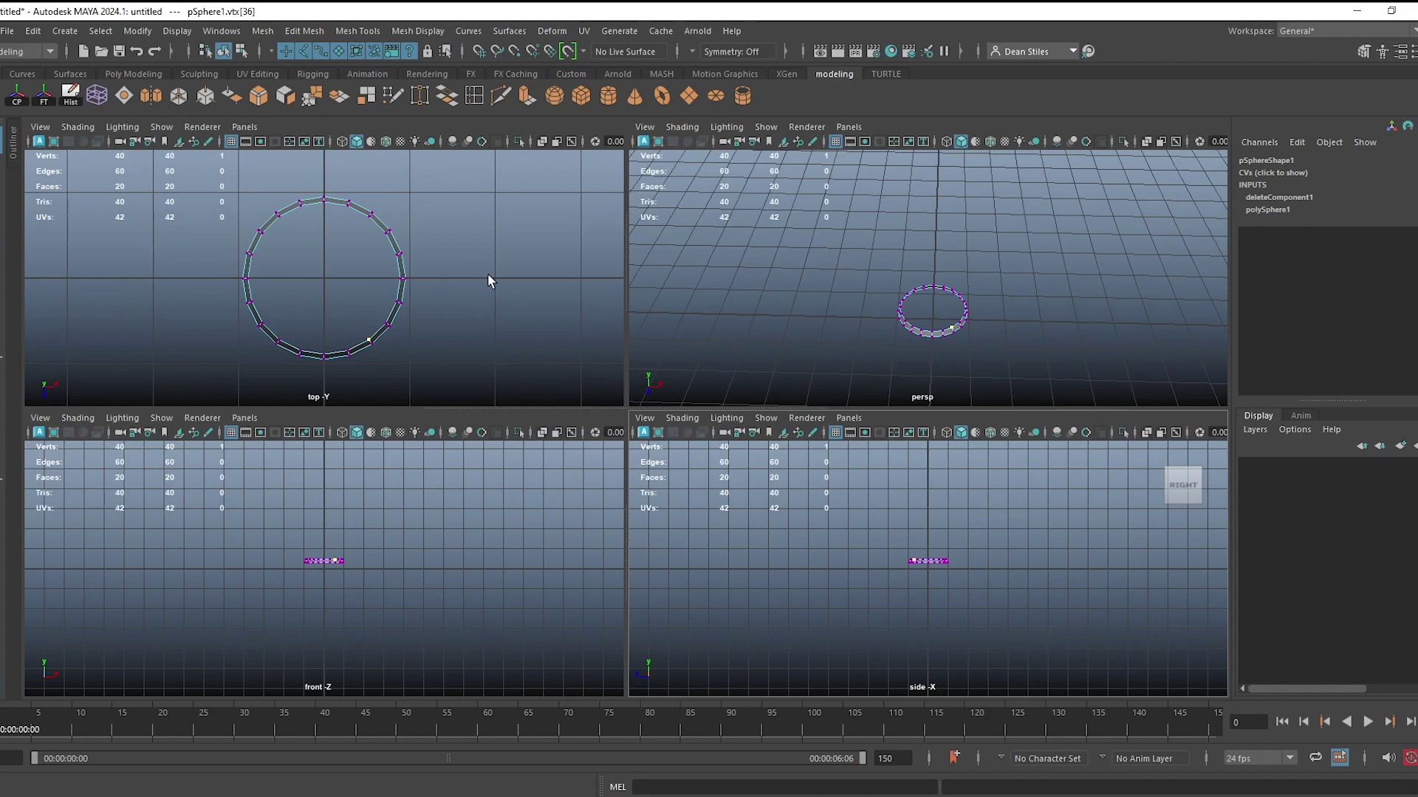
{"action": "key", "text": "space"}
{"action": "key", "text": "space"}
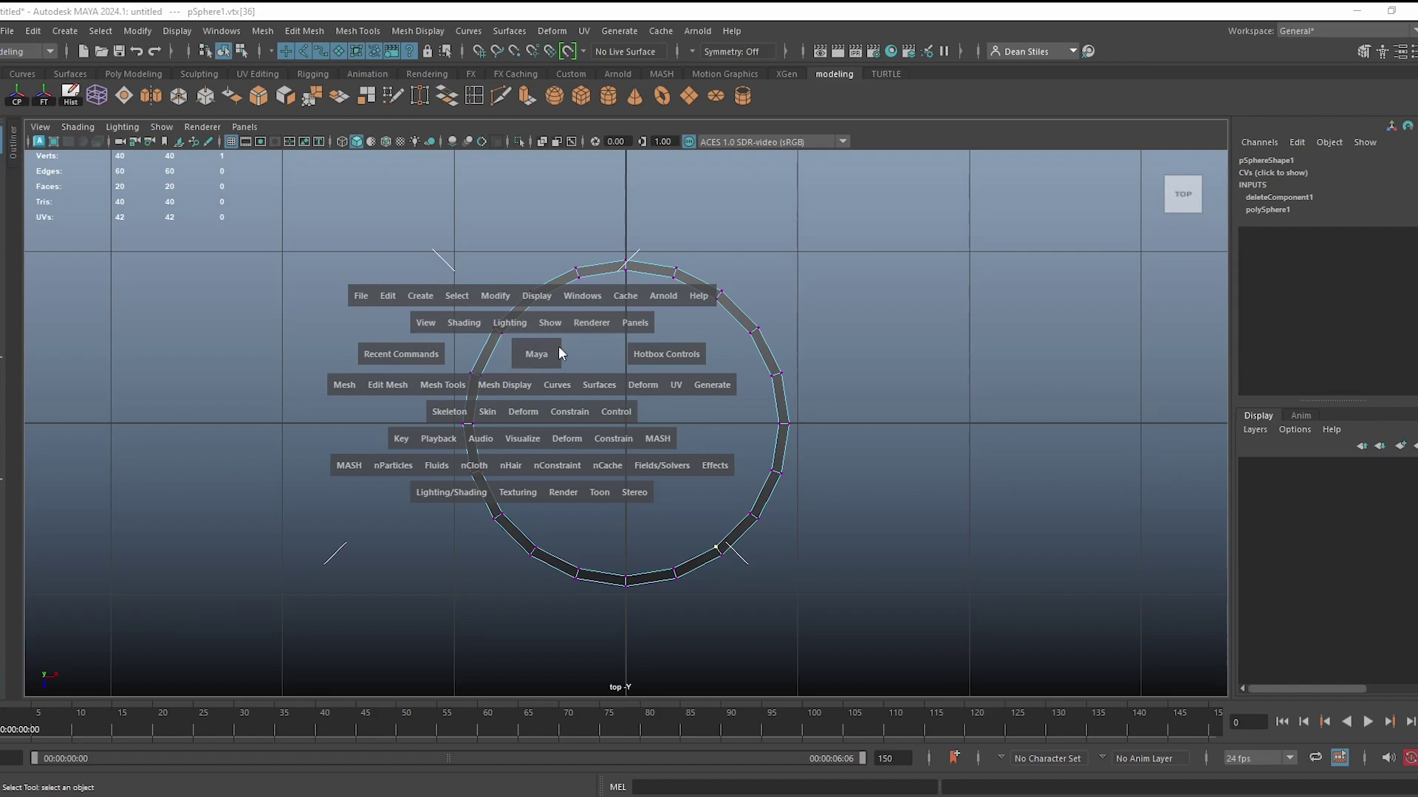
{"action": "key", "text": "space"}
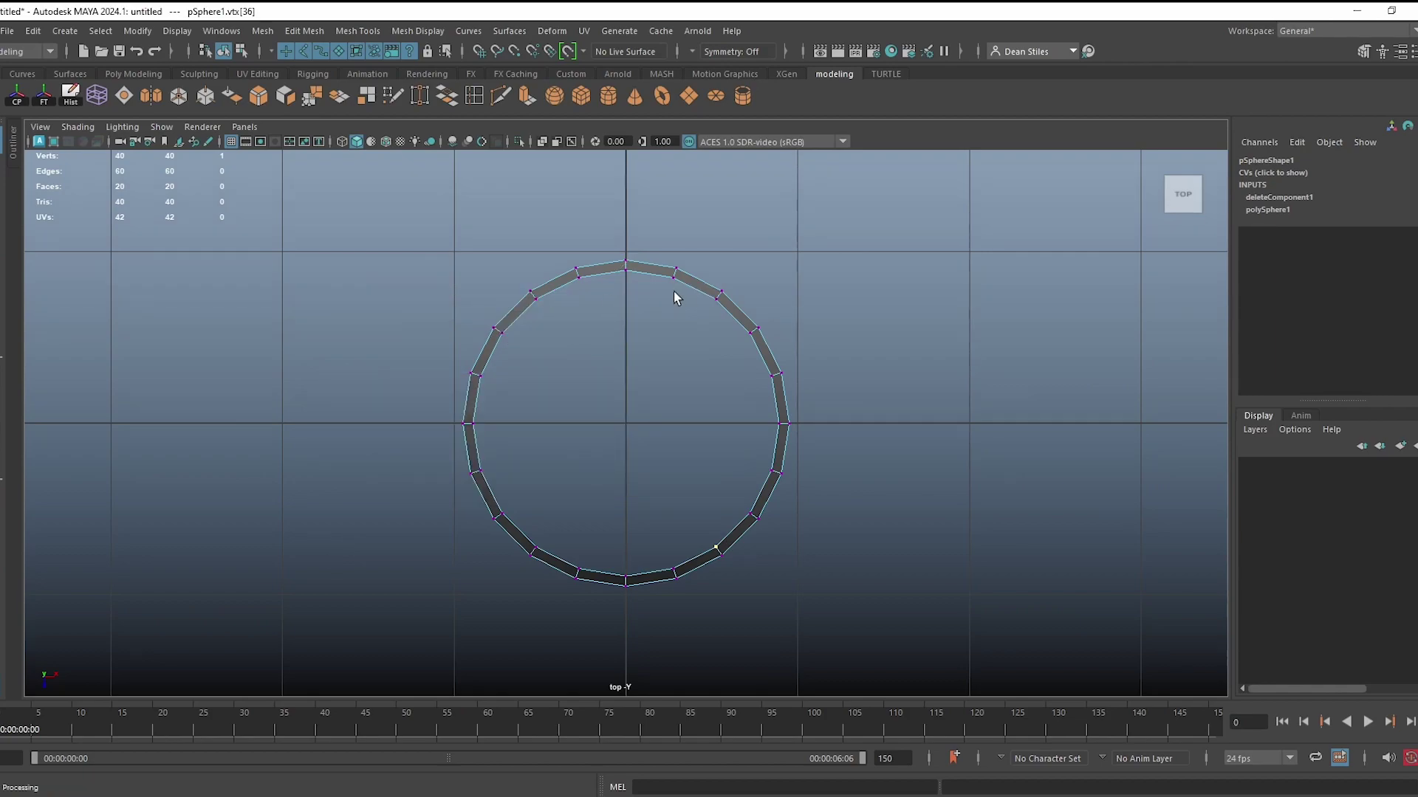
{"action": "key", "text": "space"}
{"action": "key", "text": "space"}
Pan, zoom and orbit the perspective view to look at the ring from a high angle.
{"action": "middle_click_drag", "start_coordinate": [584, 489], "coordinate": [542, 291], "text": "alt"}
{"action": "right_click_drag", "start_coordinate": [541, 291], "coordinate": [608, 307], "text": "alt"}
{"action": "middle_click_drag", "start_coordinate": [608, 307], "coordinate": [646, 387], "text": "alt"}
{"action": "left_click_drag", "start_coordinate": [646, 387], "coordinate": [597, 396], "text": "alt"}
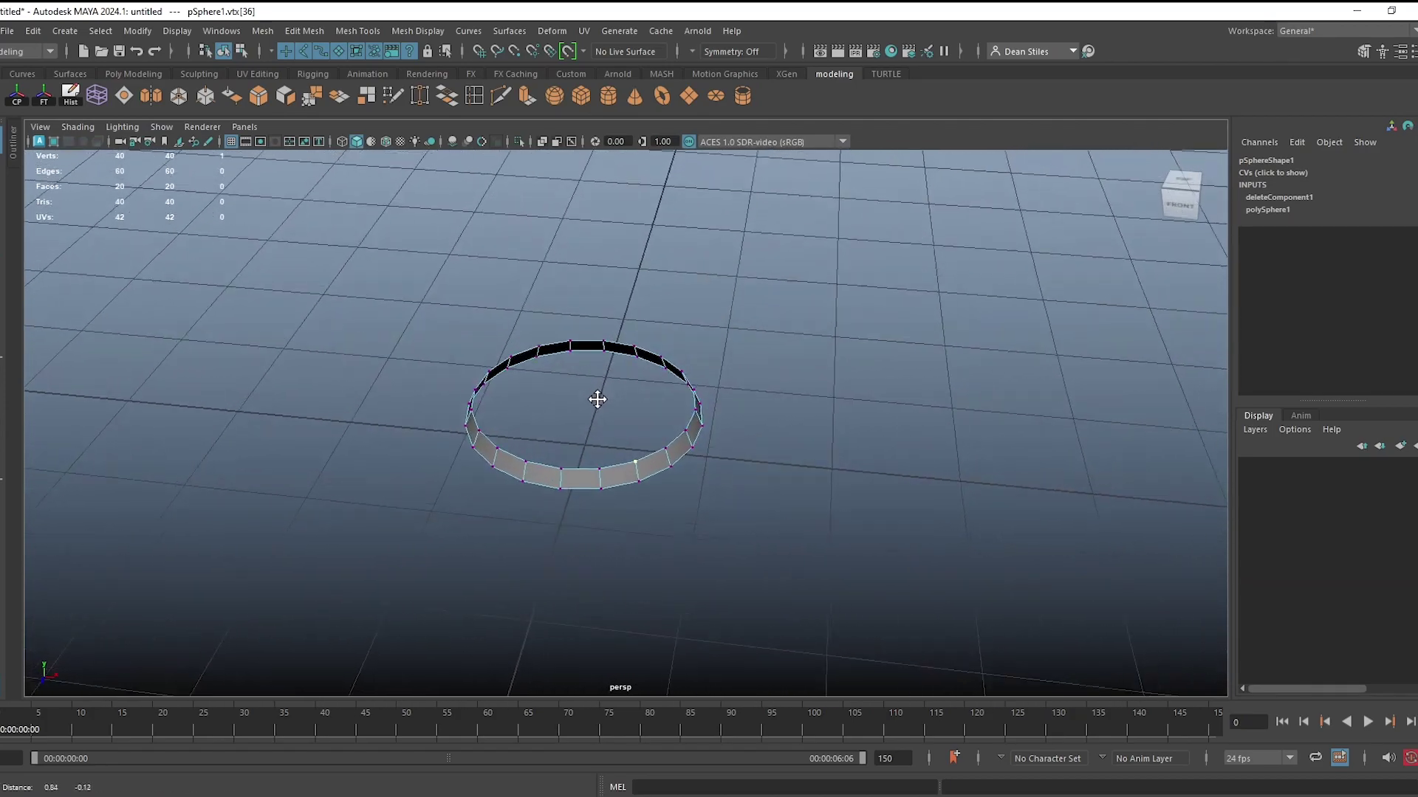
{"action": "middle_click_drag", "start_coordinate": [597, 396], "coordinate": [659, 402], "text": "alt"}
{"action": "left_click_drag", "start_coordinate": [676, 366], "coordinate": [660, 402], "text": "alt"}
{"action": "right_click_drag", "start_coordinate": [658, 400], "coordinate": [703, 405], "text": "alt"}
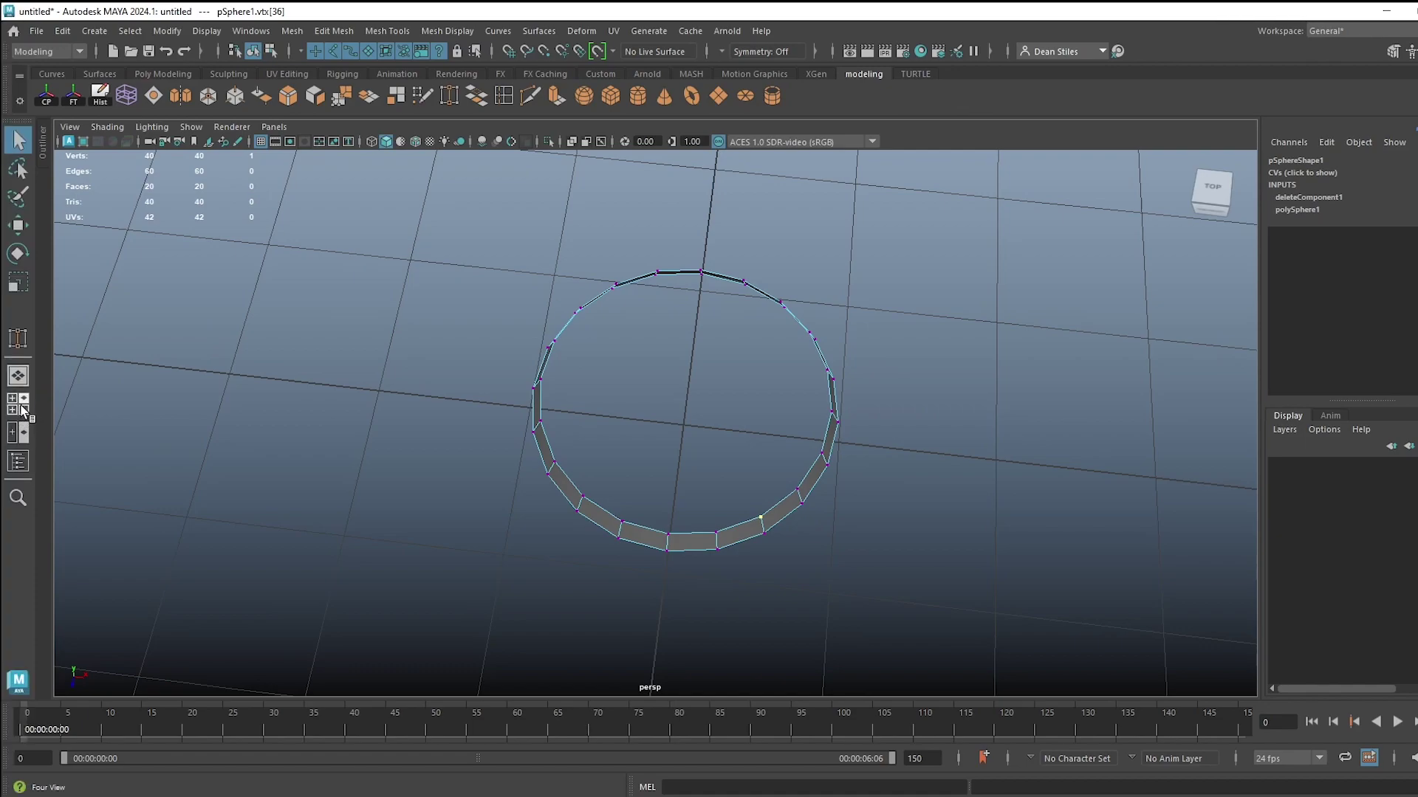
Preview the four-view layout and the side-by-side front and perspective layout.
{"action": "left_click", "coordinate": [15, 411]}
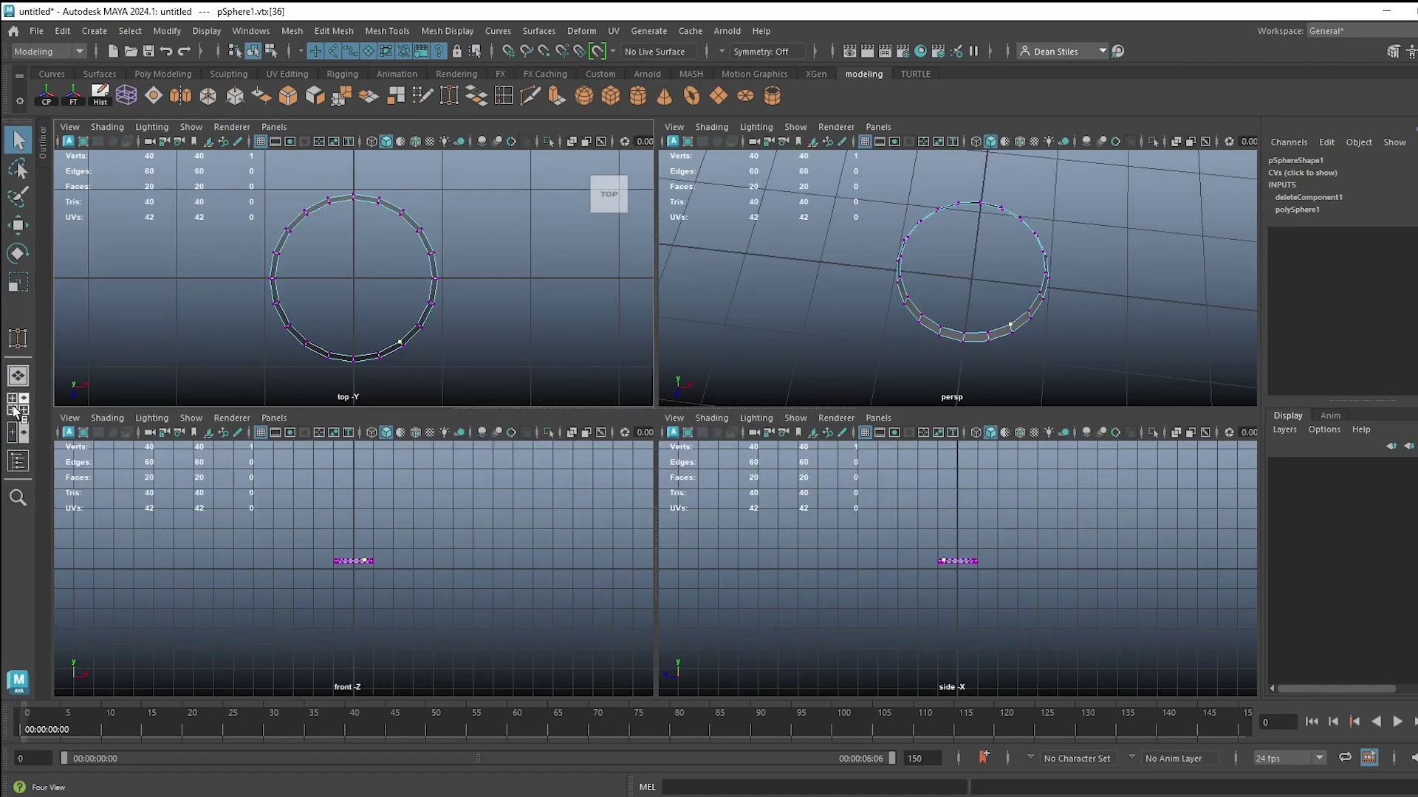
{"action": "left_click", "coordinate": [13, 399]}
{"action": "left_click", "coordinate": [16, 434]}
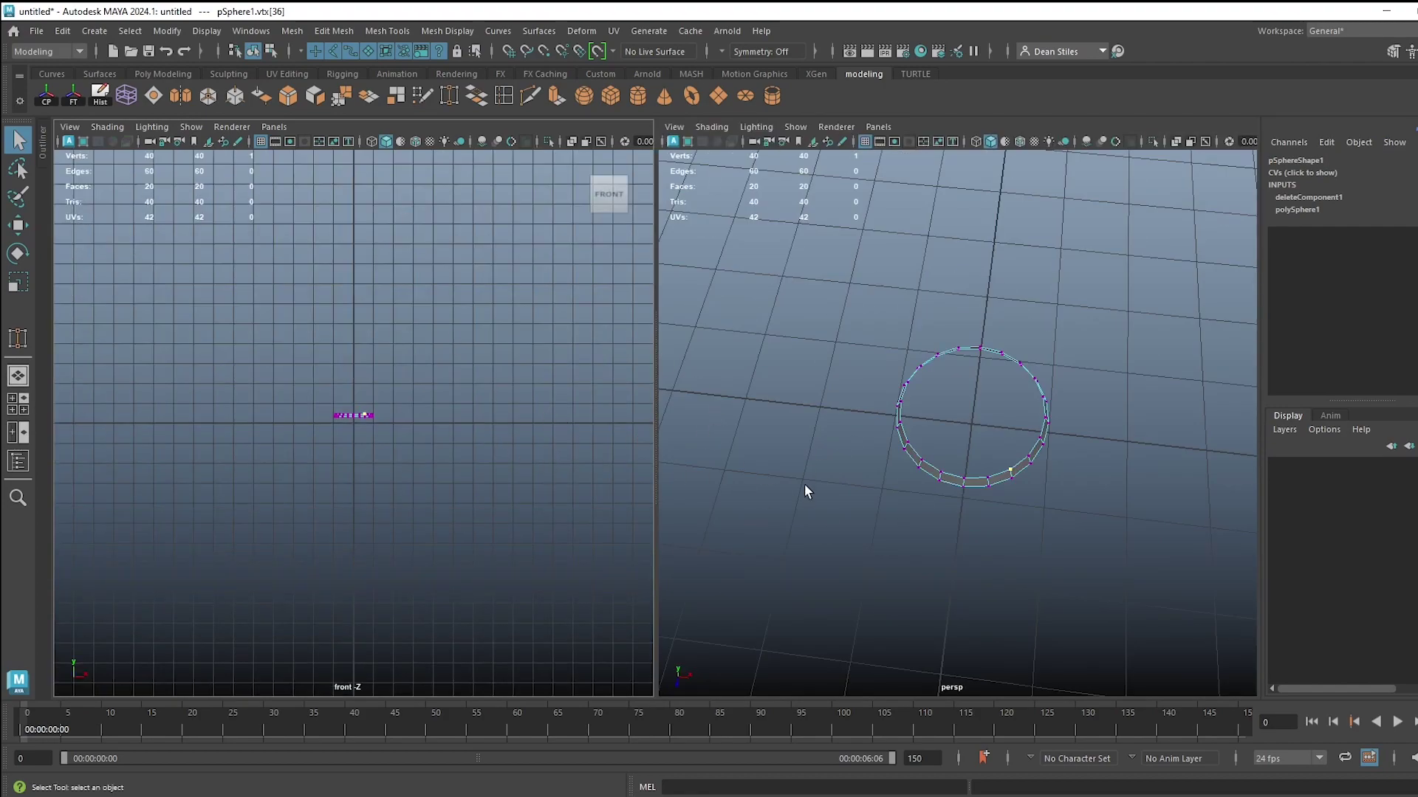
Show the Outliner beside the viewports and hide it again.
{"action": "left_click", "coordinate": [18, 462]}
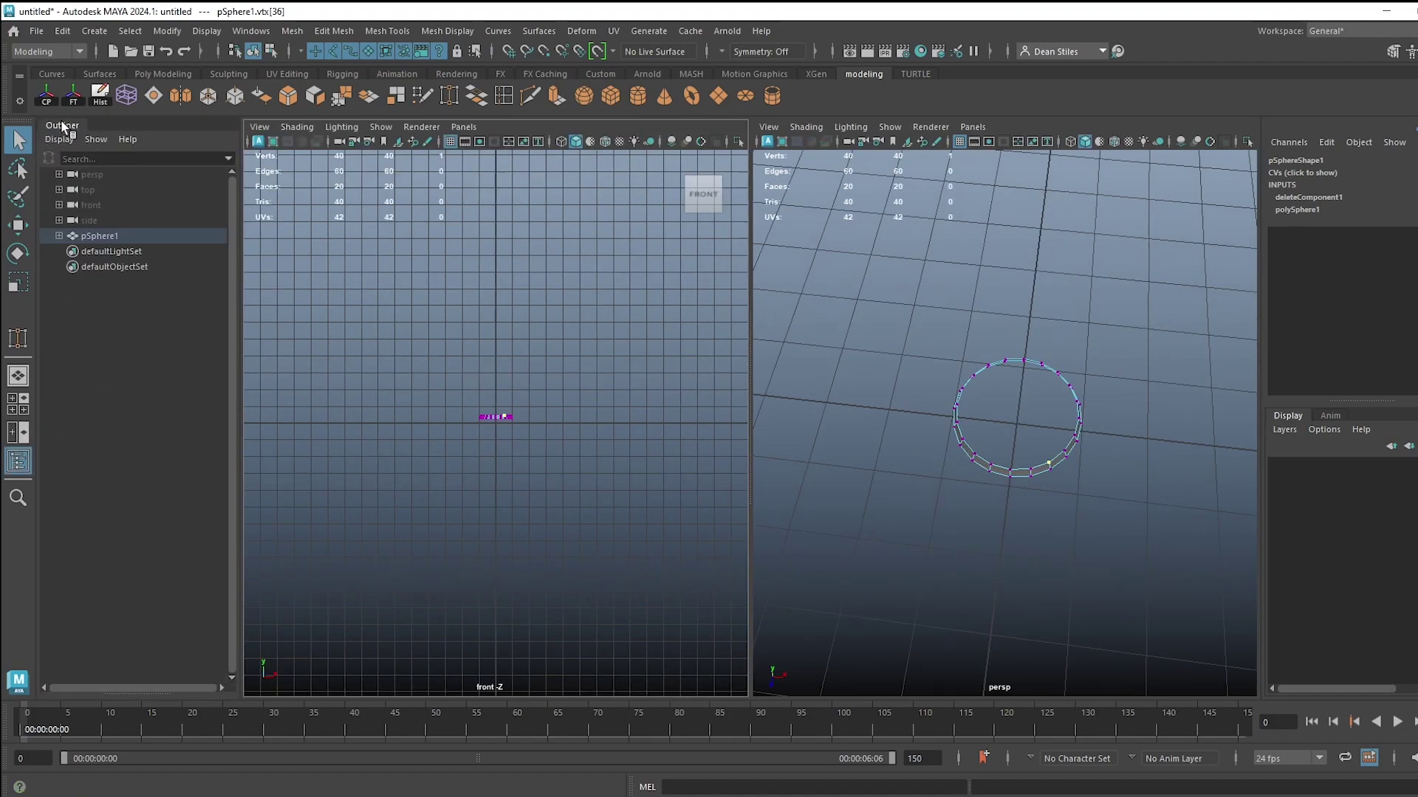
{"action": "left_click", "coordinate": [19, 462]}
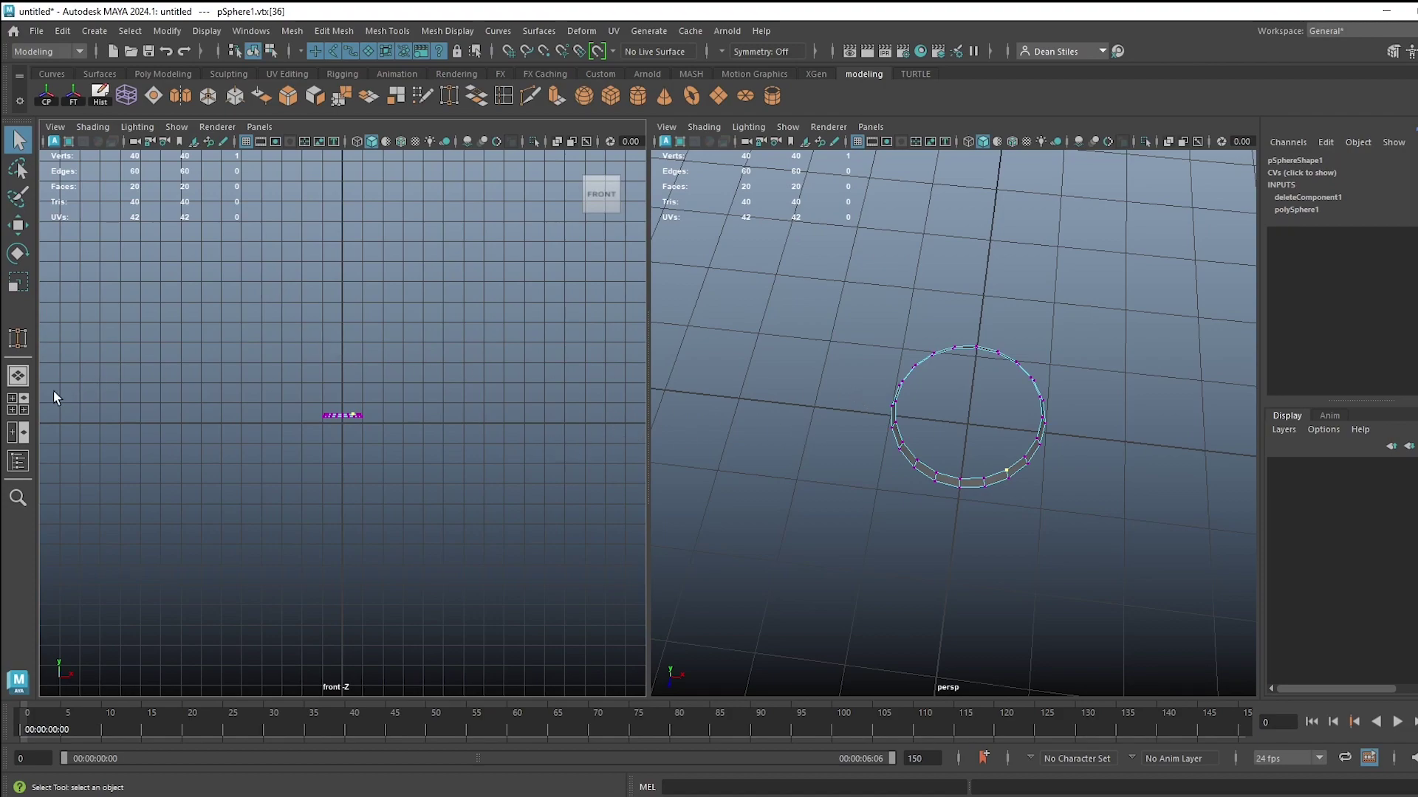
Restore the four-view layout and maximize its perspective view around the ring.
{"action": "left_click", "coordinate": [18, 404]}
{"action": "key", "text": "space"}
{"action": "scroll", "coordinate": [651, 342], "scroll_direction": "up", "scroll_amount": 2}
{"action": "left_click_drag", "start_coordinate": [651, 343], "coordinate": [609, 314], "text": "alt"}
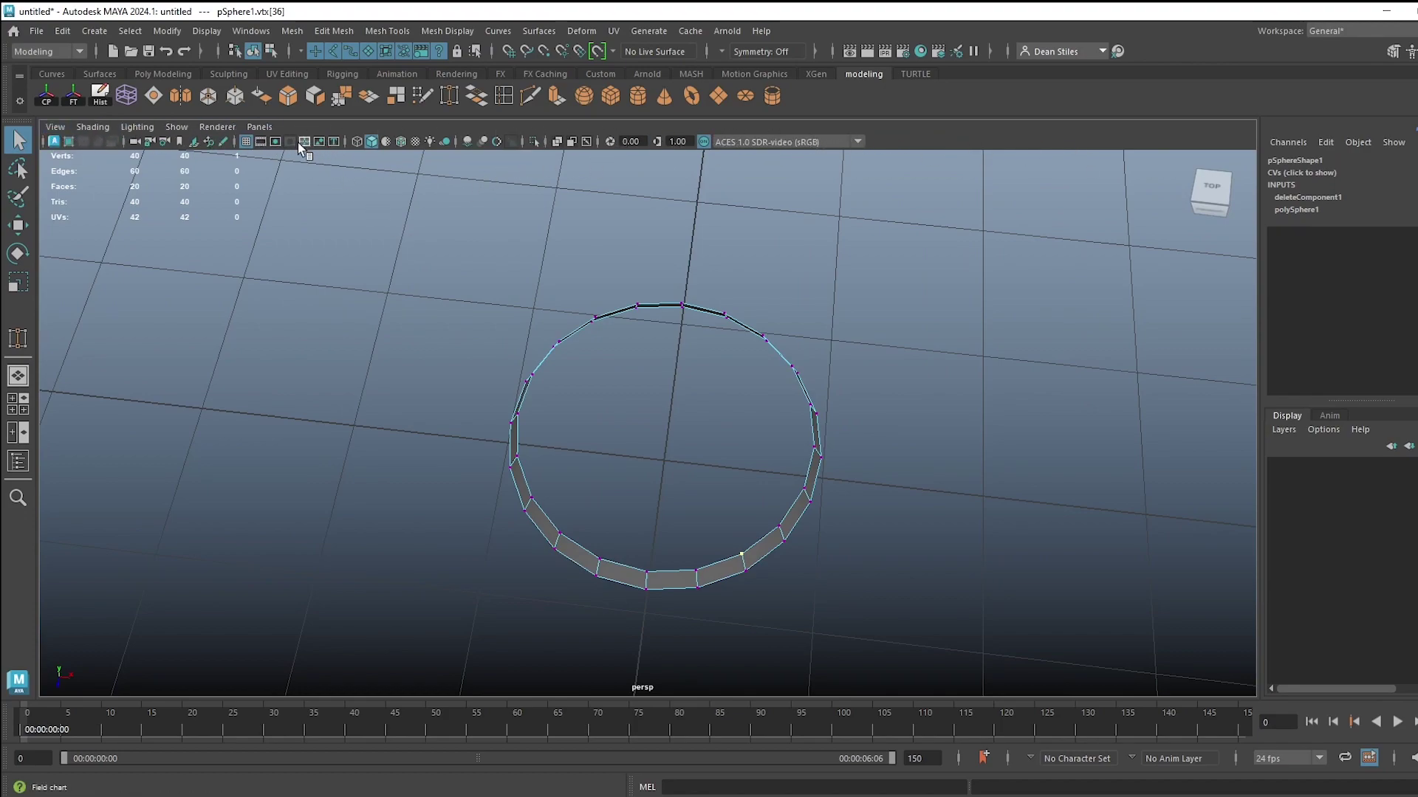
Look through the viewport's orthographic, panel and layout options, and switch to the Two Panes Stacked layout.
{"action": "left_click", "coordinate": [259, 128]}
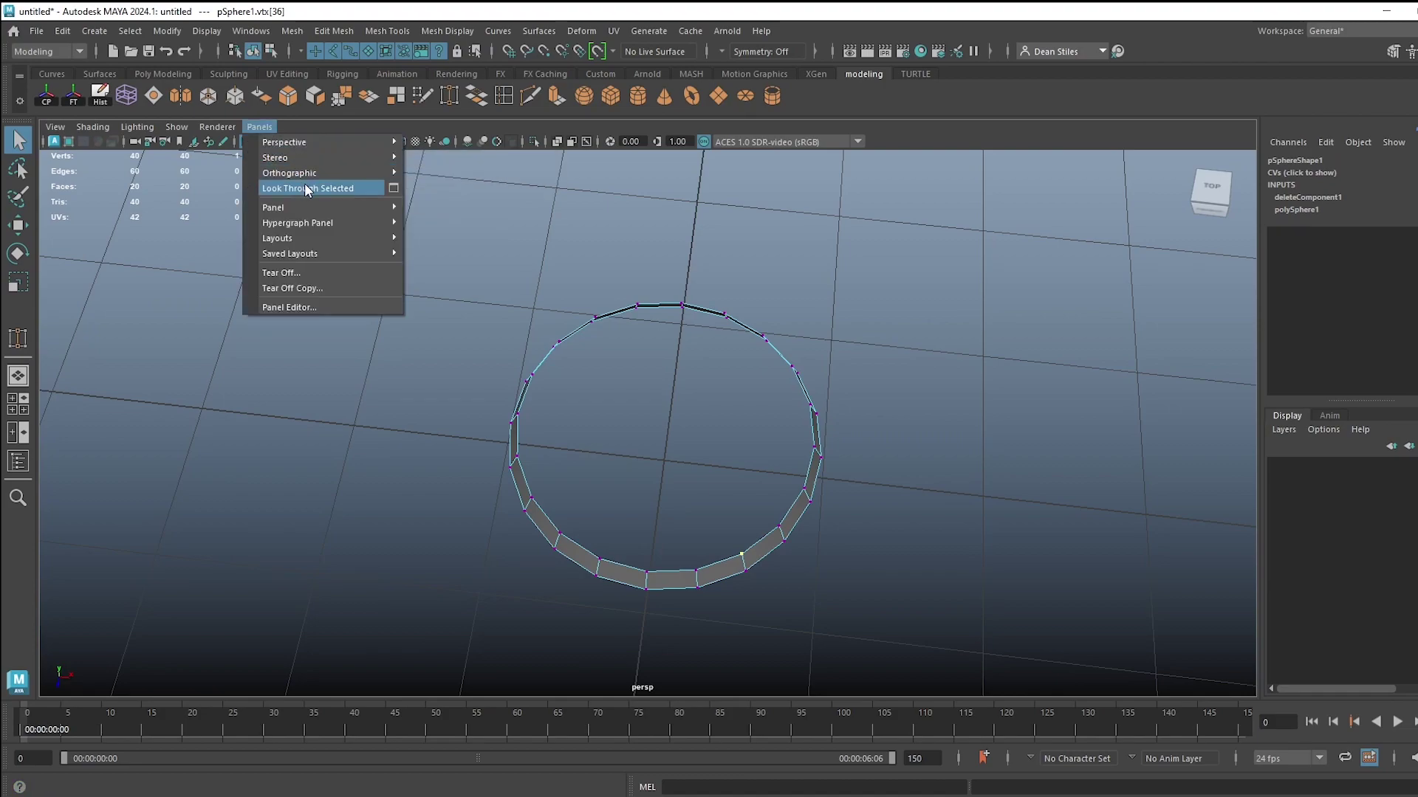
{"action": "mouse_move", "coordinate": [307, 172]}
{"action": "mouse_move", "coordinate": [437, 223]}
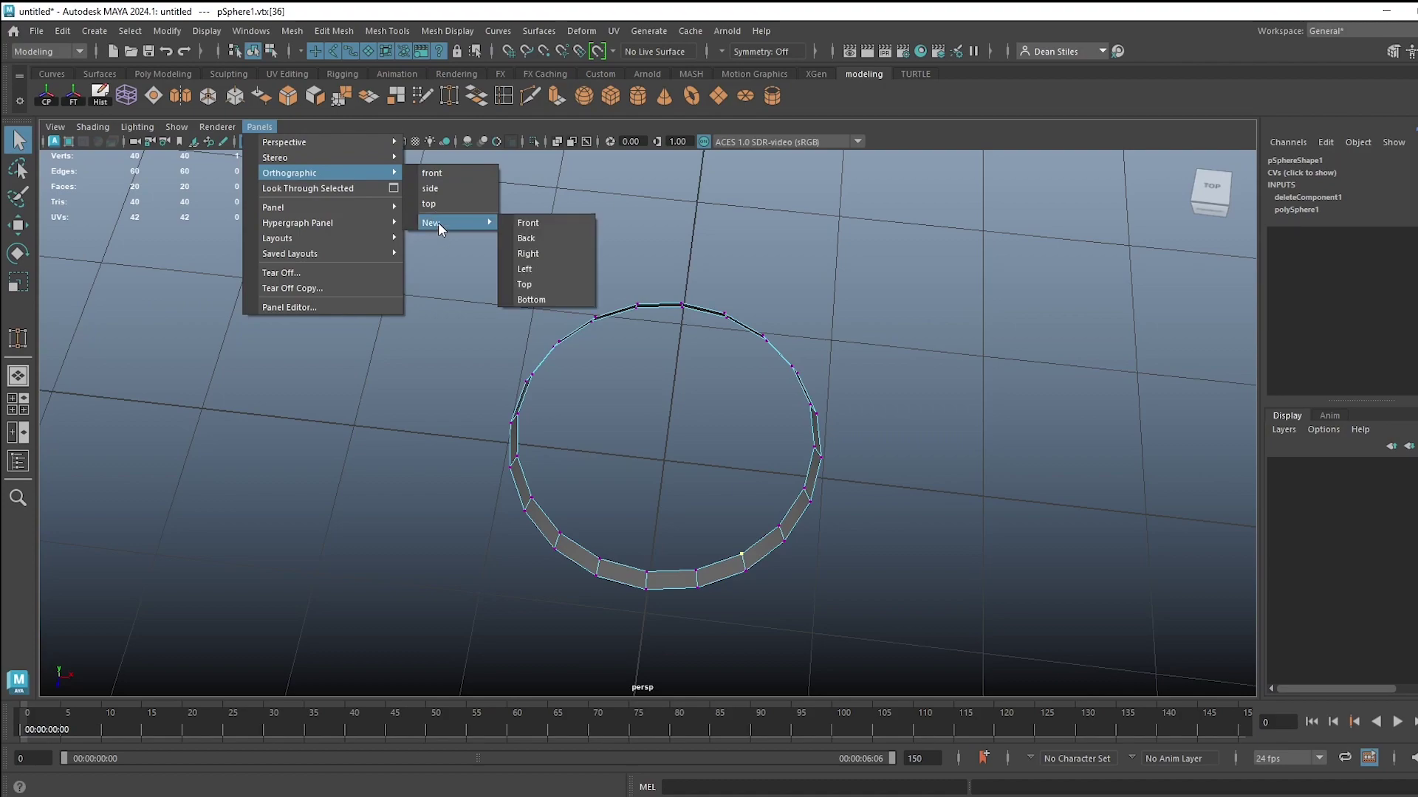
{"action": "mouse_move", "coordinate": [347, 203]}
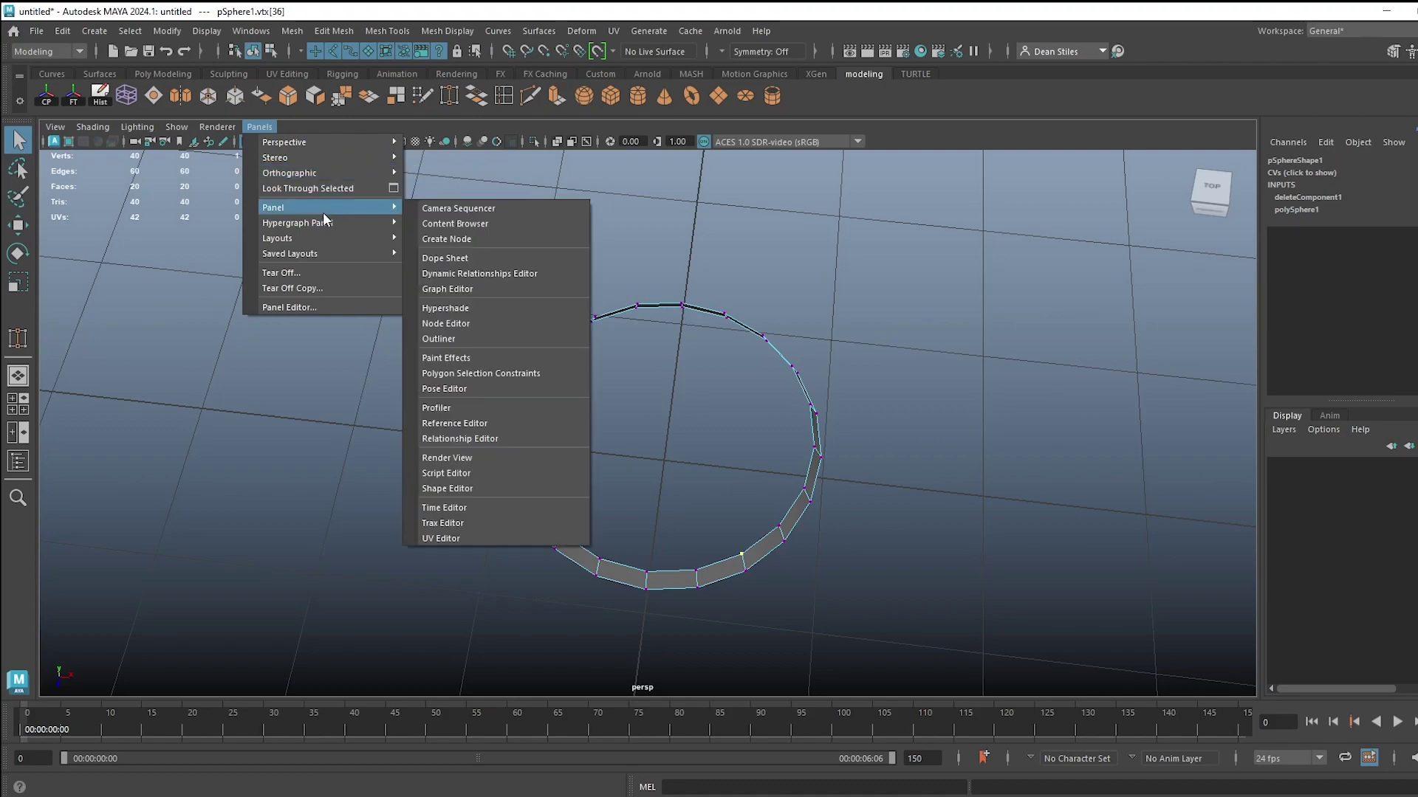
{"action": "mouse_move", "coordinate": [304, 235]}
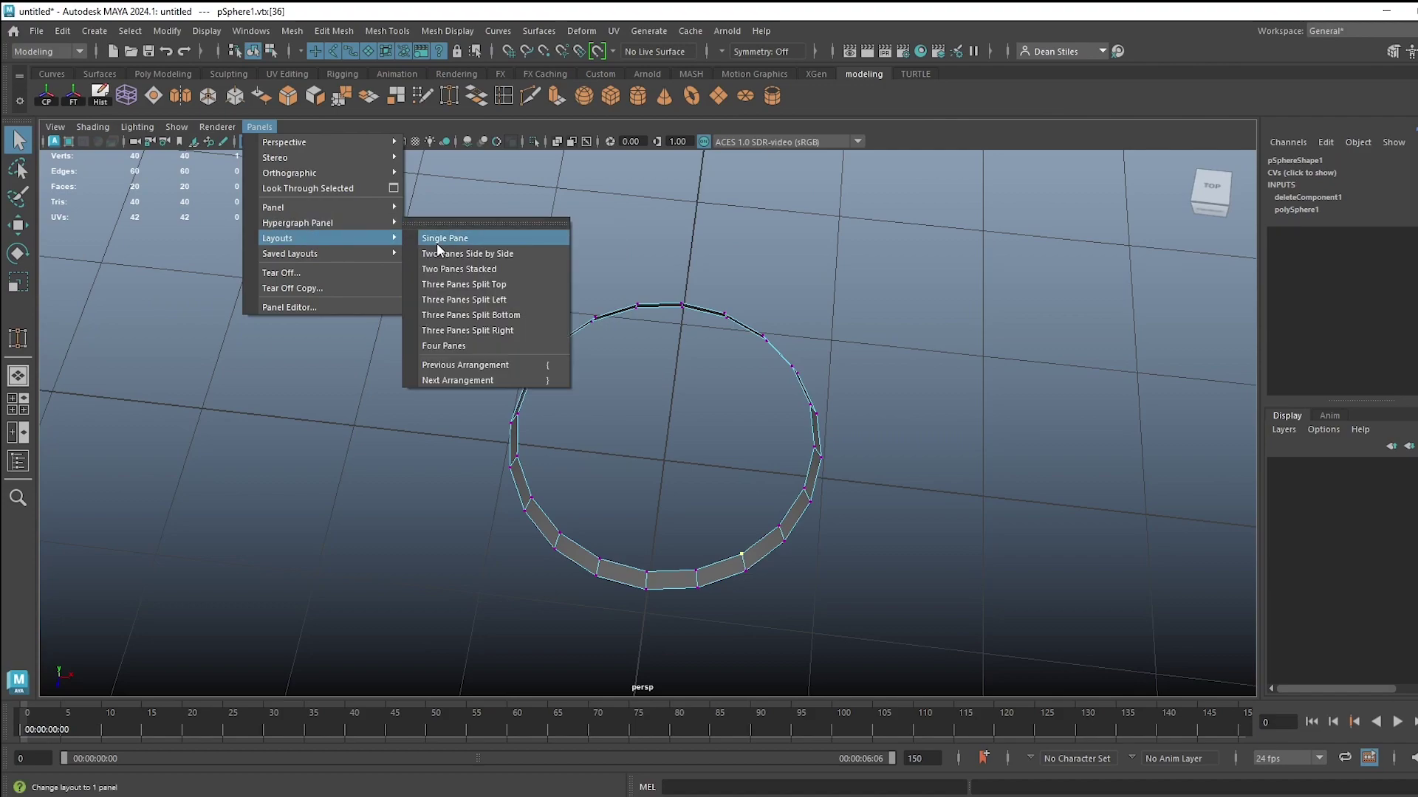
{"action": "left_click", "coordinate": [455, 267]}
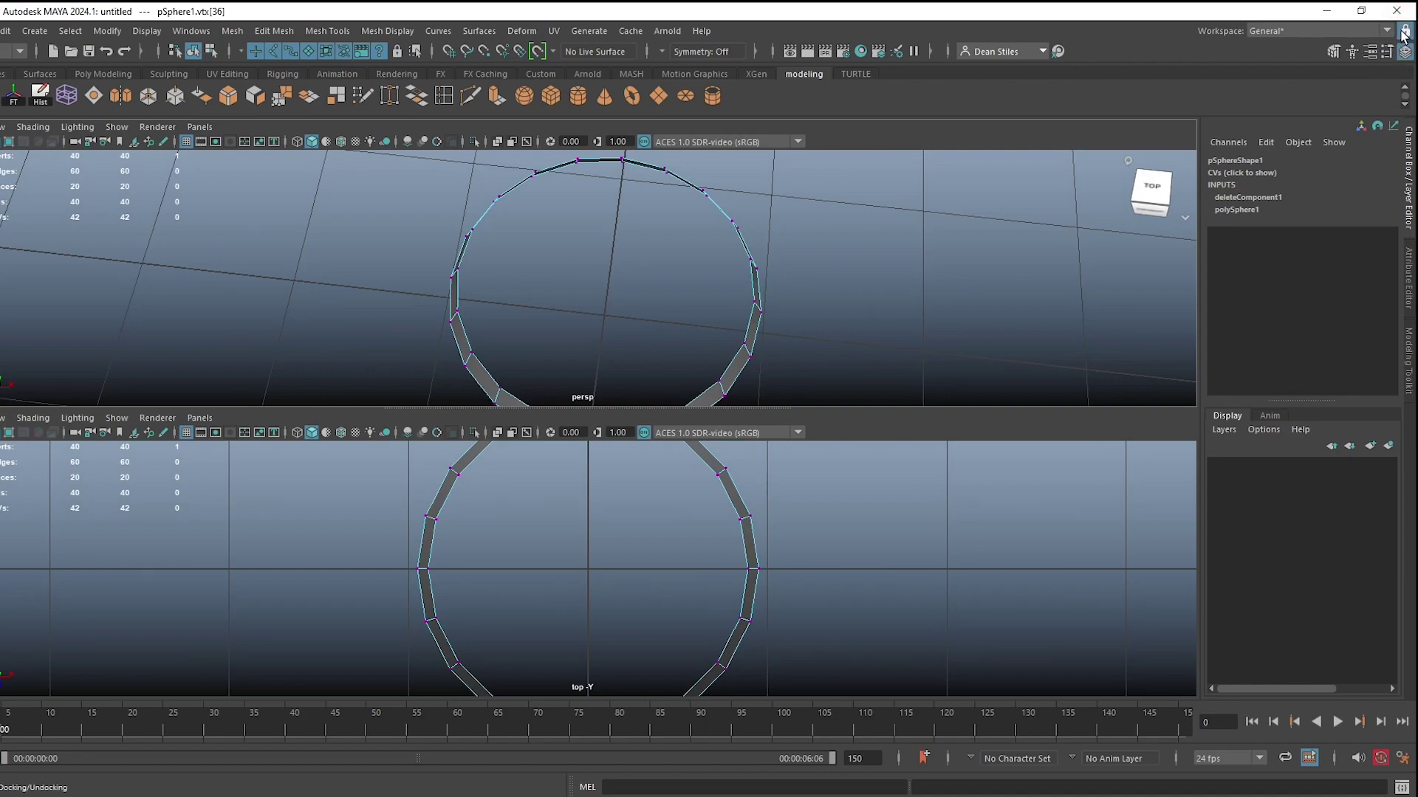
Return to the four-view layout, maximize its perspective view, and tilt the camera to a lower angle on the ring.
{"action": "left_click", "coordinate": [1, 375]}
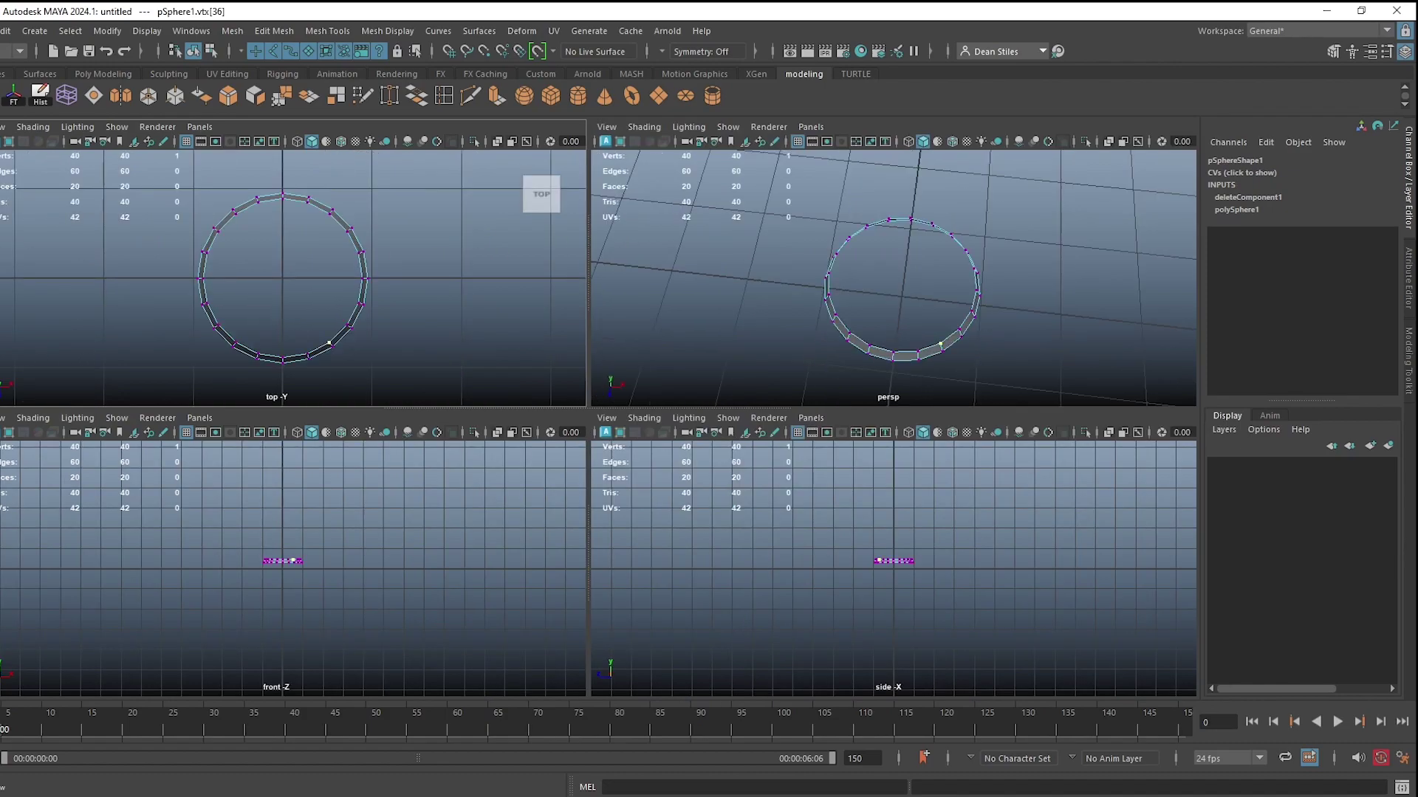
{"action": "key", "text": "space"}
{"action": "middle_click_drag", "start_coordinate": [602, 388], "coordinate": [584, 336], "text": "alt"}
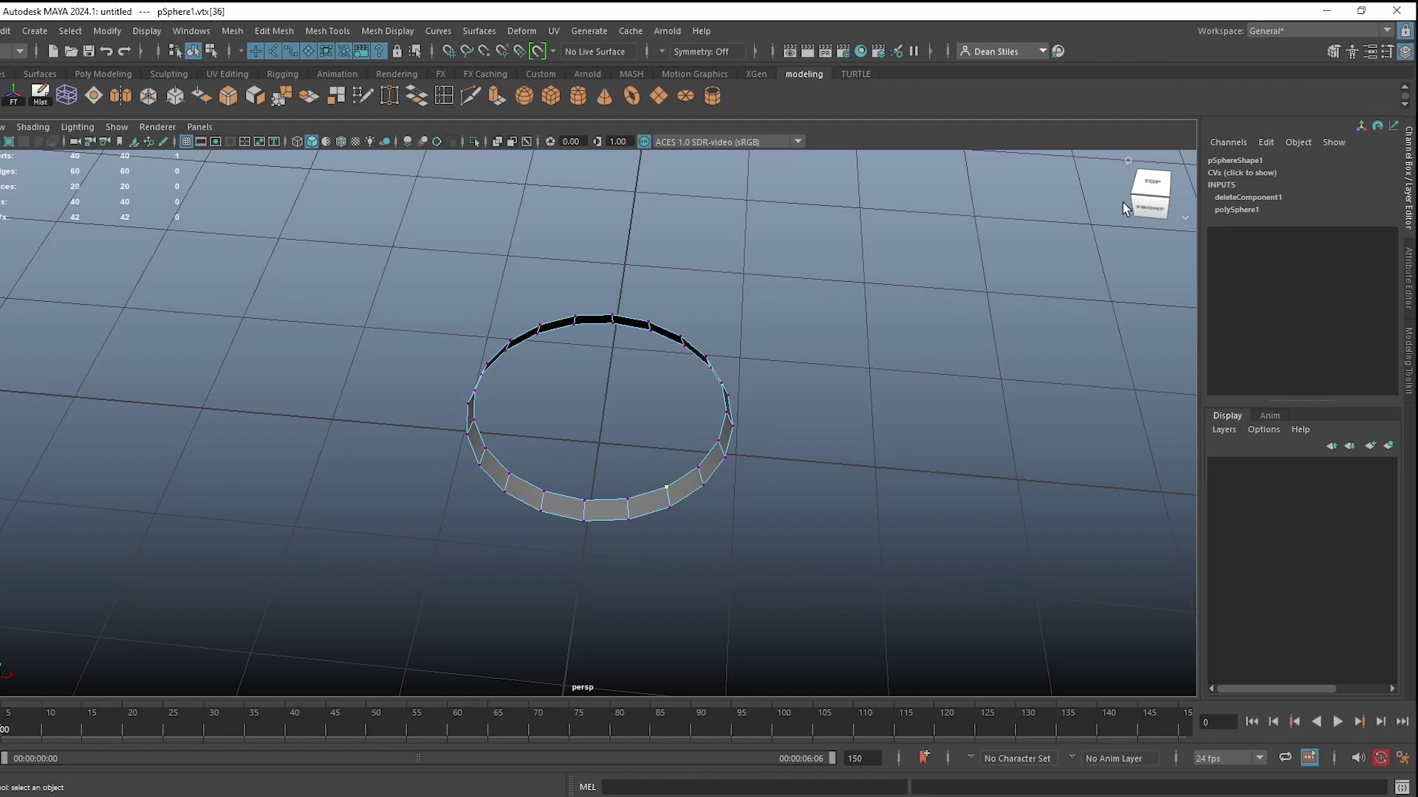
{"action": "left_click", "coordinate": [1146, 212]}
{"action": "mouse_move", "coordinate": [1147, 211]}
{"action": "left_mouse_down"}
{"action": "mouse_move", "coordinate": [1108, 242]}
{"action": "mouse_move", "coordinate": [1135, 197]}
{"action": "mouse_move", "coordinate": [1132, 209]}
{"action": "mouse_move", "coordinate": [1203, 262]}
{"action": "mouse_move", "coordinate": [1131, 199]}
{"action": "mouse_move", "coordinate": [1111, 221]}
{"action": "mouse_move", "coordinate": [1084, 220]}
{"action": "mouse_move", "coordinate": [1138, 223]}
{"action": "mouse_move", "coordinate": [1171, 189]}
{"action": "mouse_move", "coordinate": [1146, 214]}
{"action": "mouse_move", "coordinate": [1108, 193]}
{"action": "mouse_move", "coordinate": [1149, 259]}
{"action": "mouse_move", "coordinate": [1153, 206]}
{"action": "mouse_move", "coordinate": [1120, 214]}
{"action": "mouse_move", "coordinate": [1135, 230]}
{"action": "left_mouse_up"}
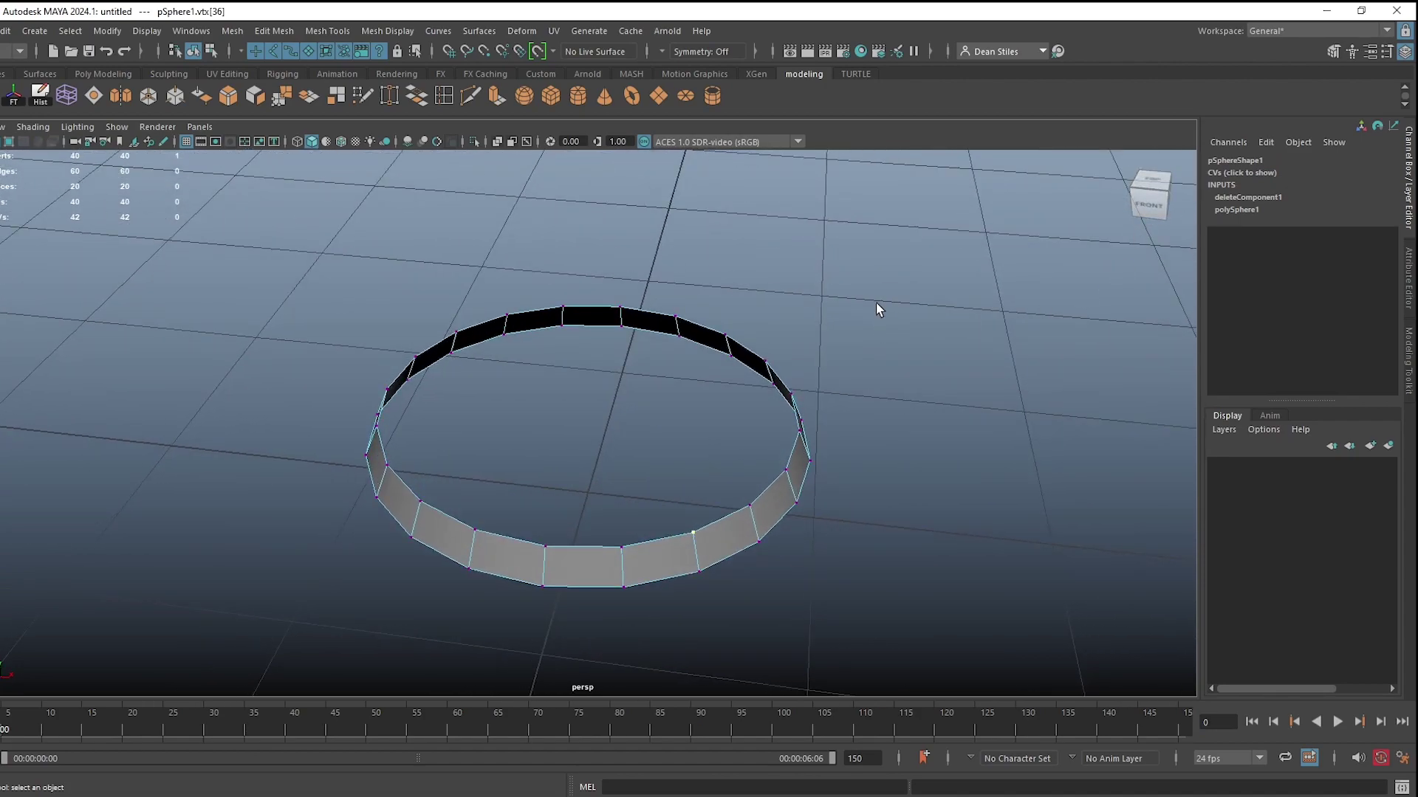
Switch the ring from vertex editing to object mode, frame it, and reselect it as a whole object.
{"action": "key", "text": "F8"}
{"action": "key", "text": "f"}
{"action": "scroll", "coordinate": [626, 448], "scroll_direction": "down", "scroll_amount": 3}
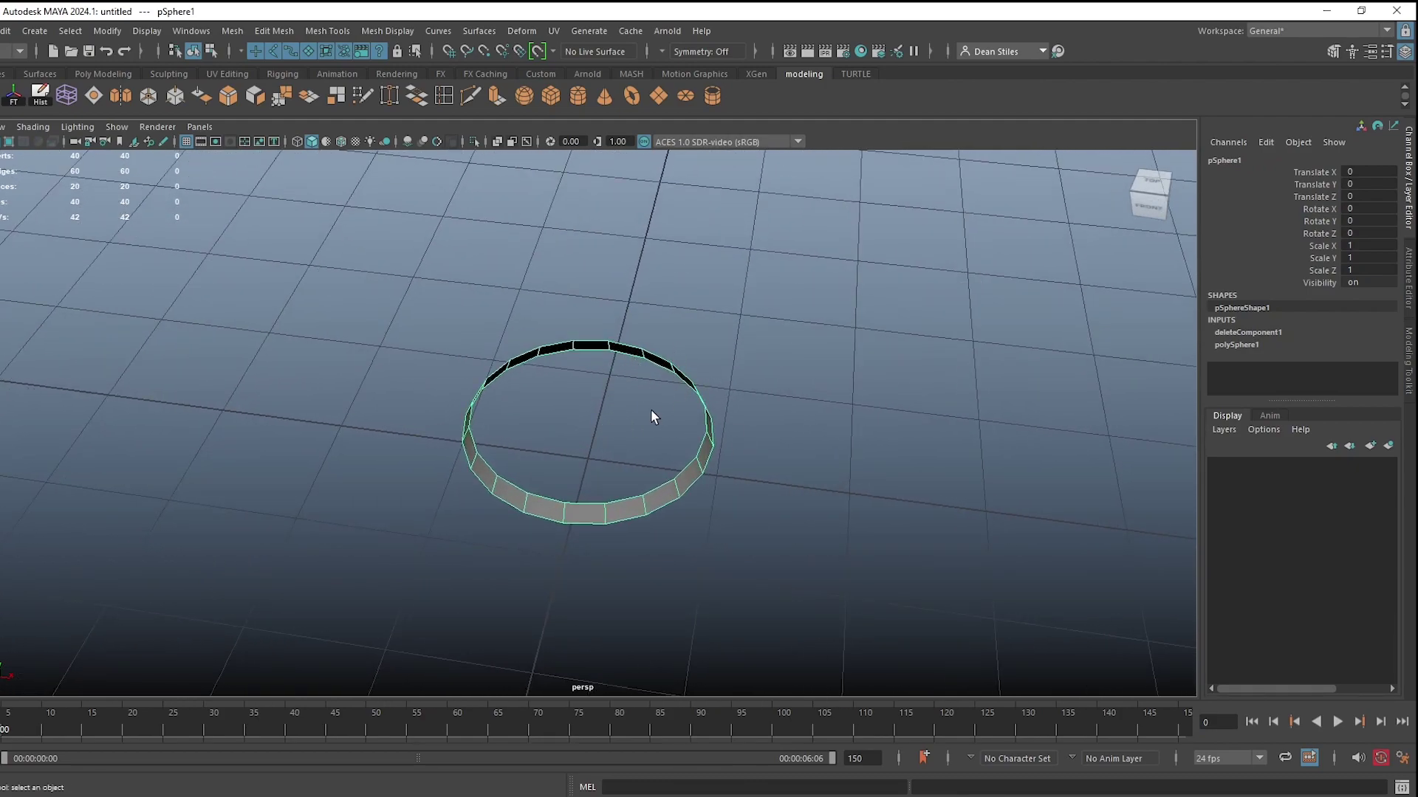
{"action": "left_click", "coordinate": [834, 259]}
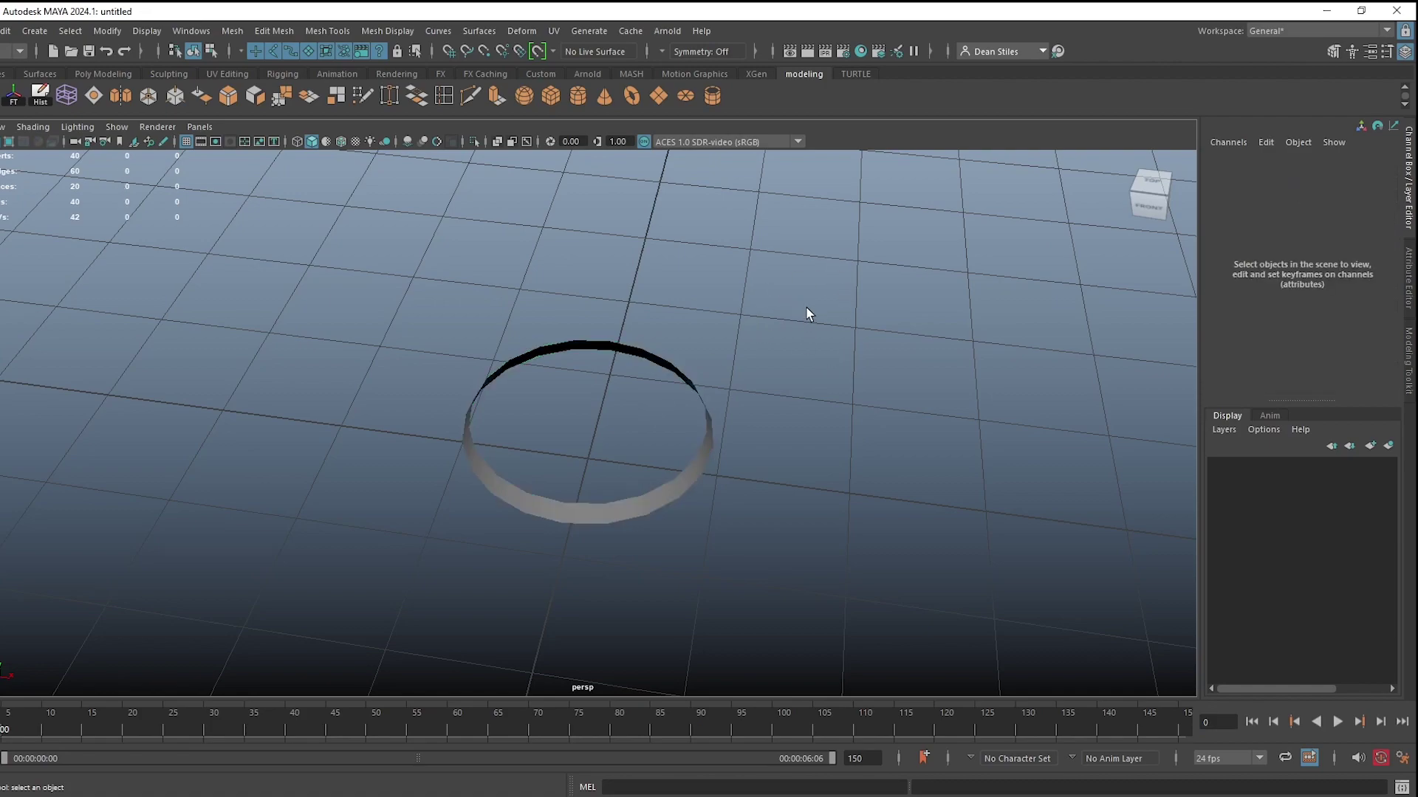
{"action": "left_click", "coordinate": [691, 358]}
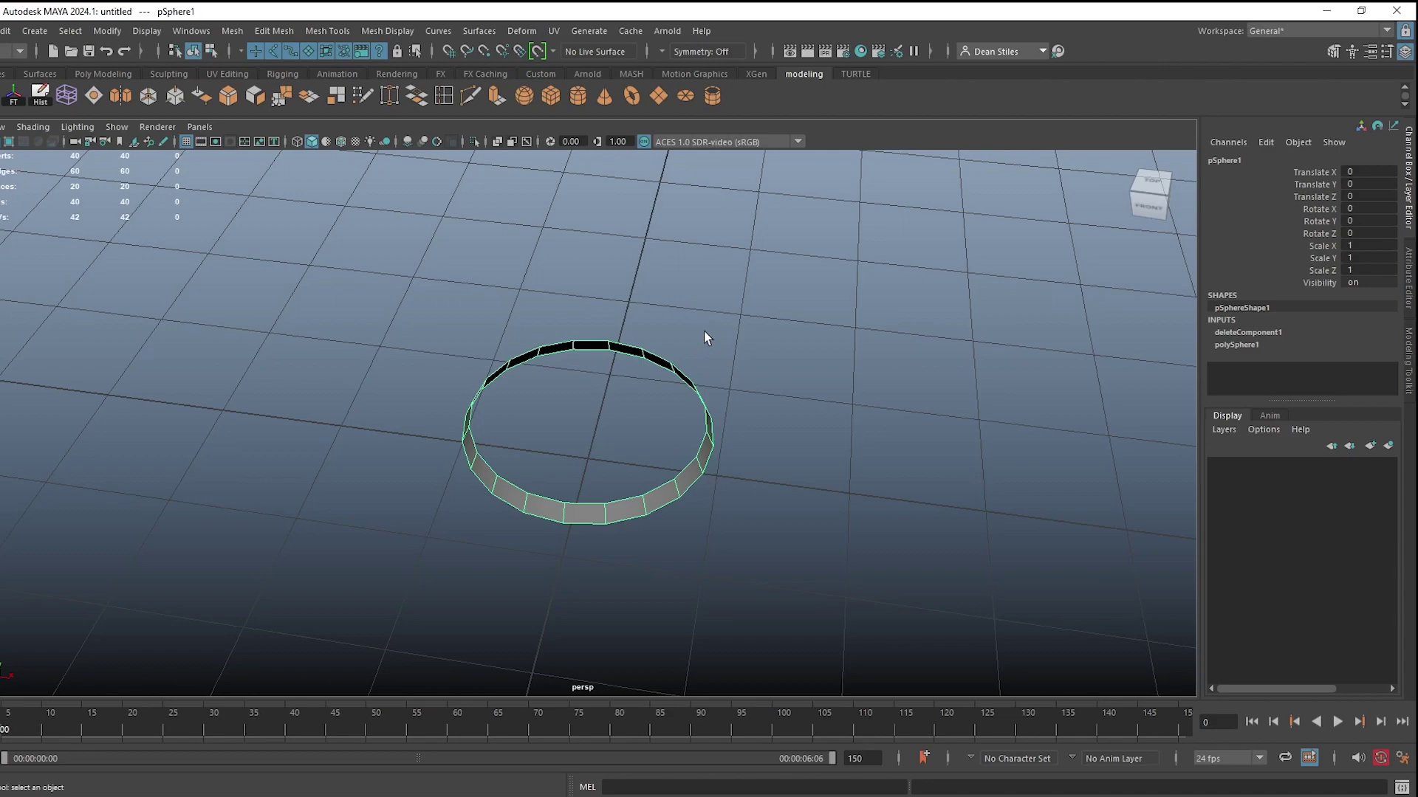
Examine the ring's component selection options and orbit around it, keeping the whole ring selected.
{"action": "right_click", "coordinate": [638, 358]}
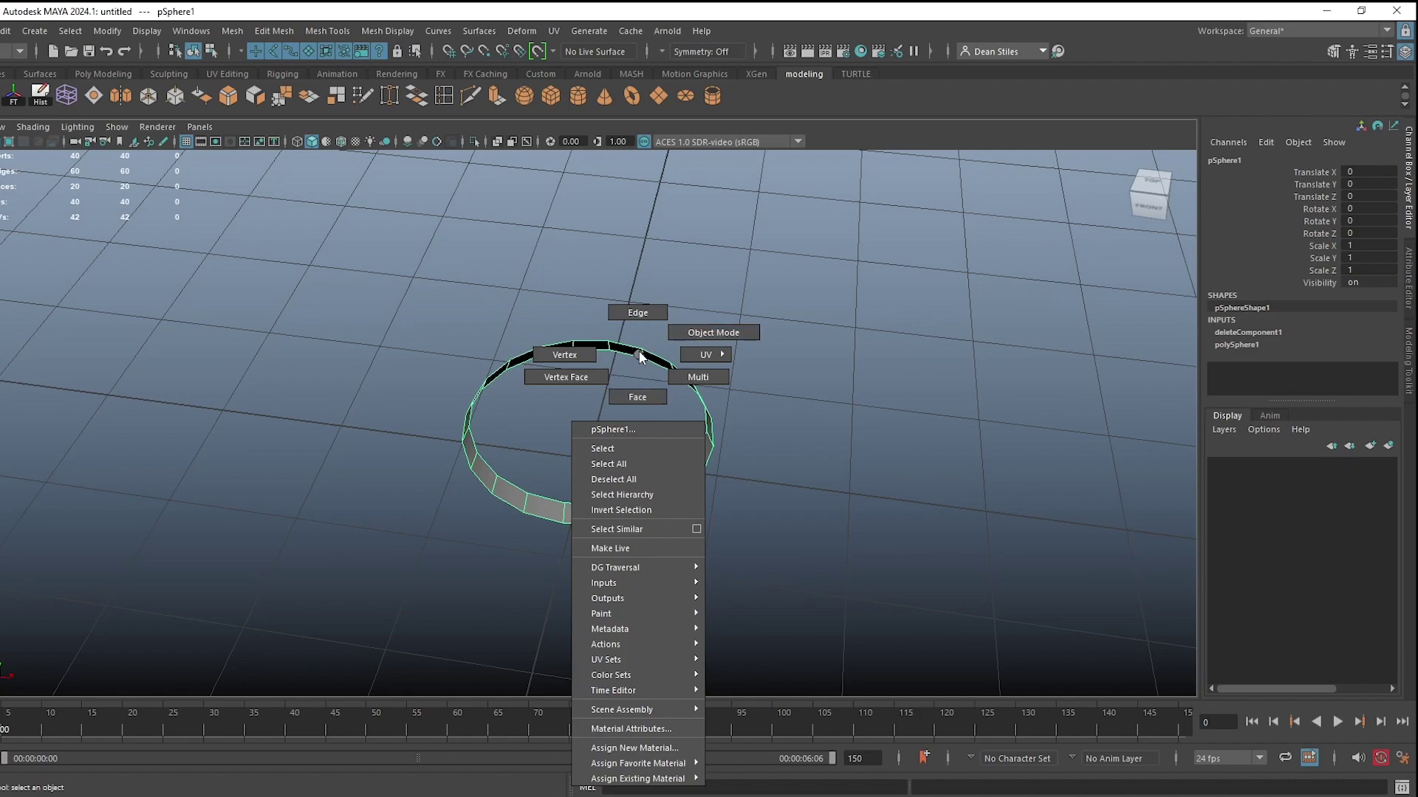
{"action": "left_click", "coordinate": [607, 360]}
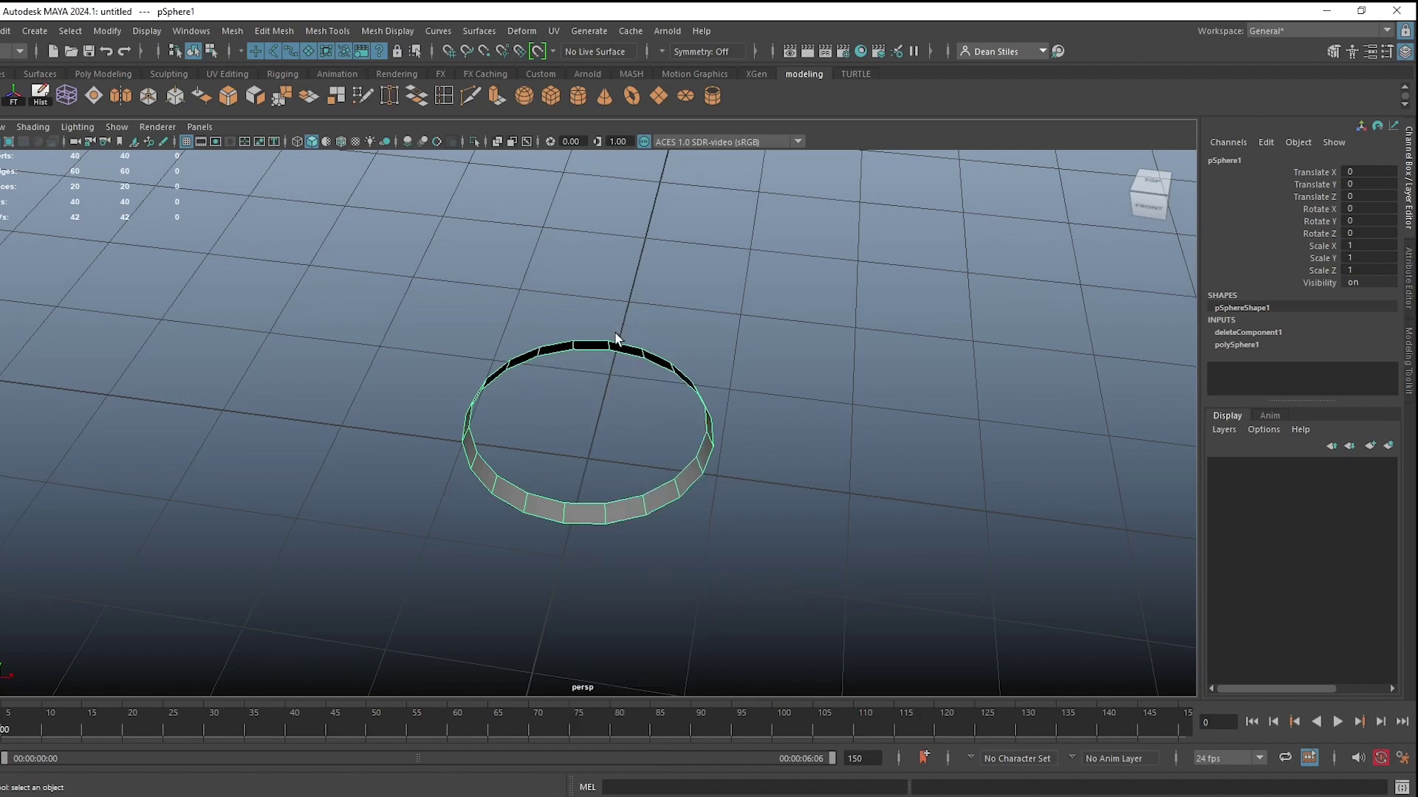
{"action": "left_click", "coordinate": [580, 333]}
{"action": "left_click_drag", "start_coordinate": [579, 334], "coordinate": [1004, 543], "text": "alt"}
{"action": "left_click_drag", "start_coordinate": [639, 471], "coordinate": [494, 319], "text": "alt"}
{"action": "left_click_drag", "start_coordinate": [356, 268], "coordinate": [880, 597]}
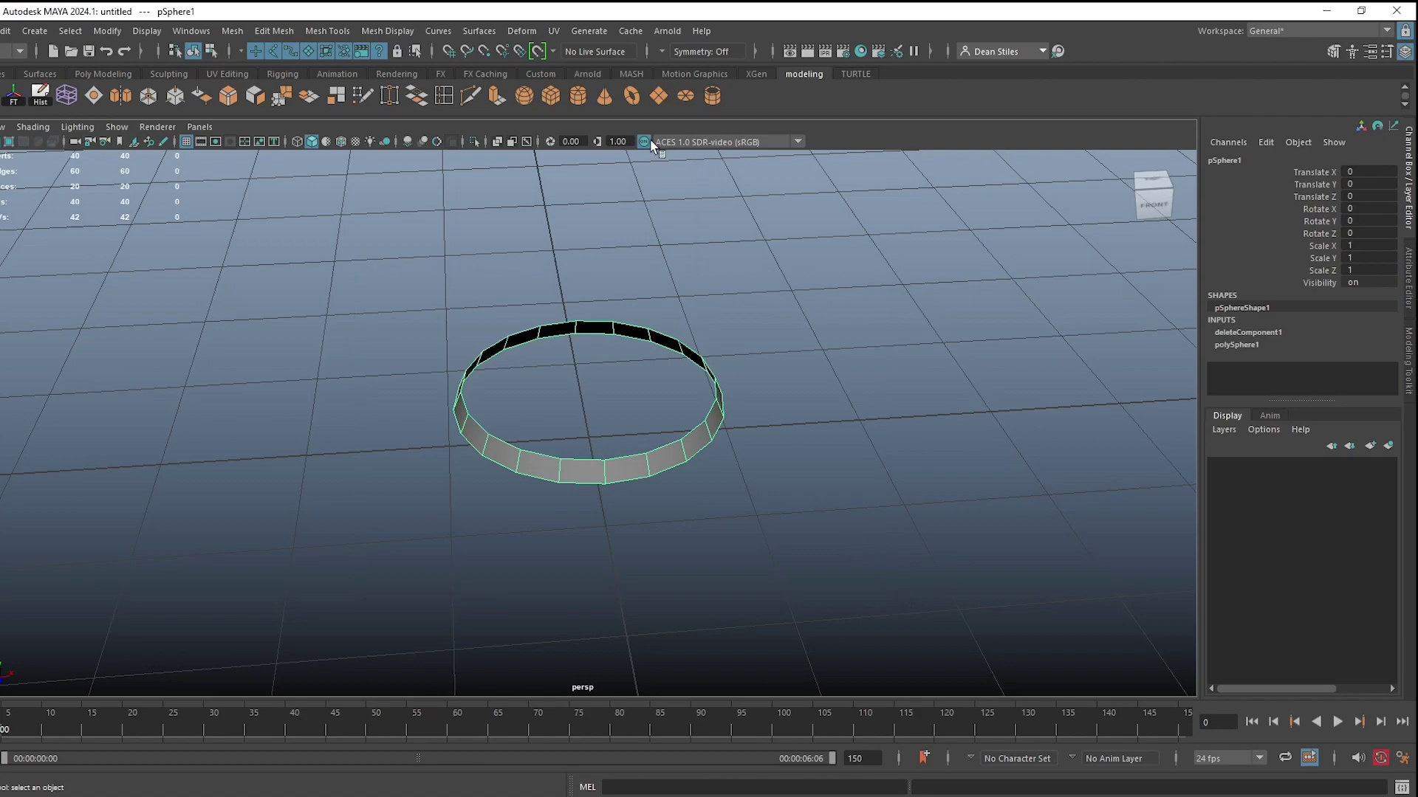
Create a polygon cylinder at the ring's center and scale it narrower and slightly taller.
{"action": "left_click", "coordinate": [579, 96]}
{"action": "key", "text": "r"}
{"action": "left_click_drag", "start_coordinate": [862, 561], "coordinate": [768, 553]}
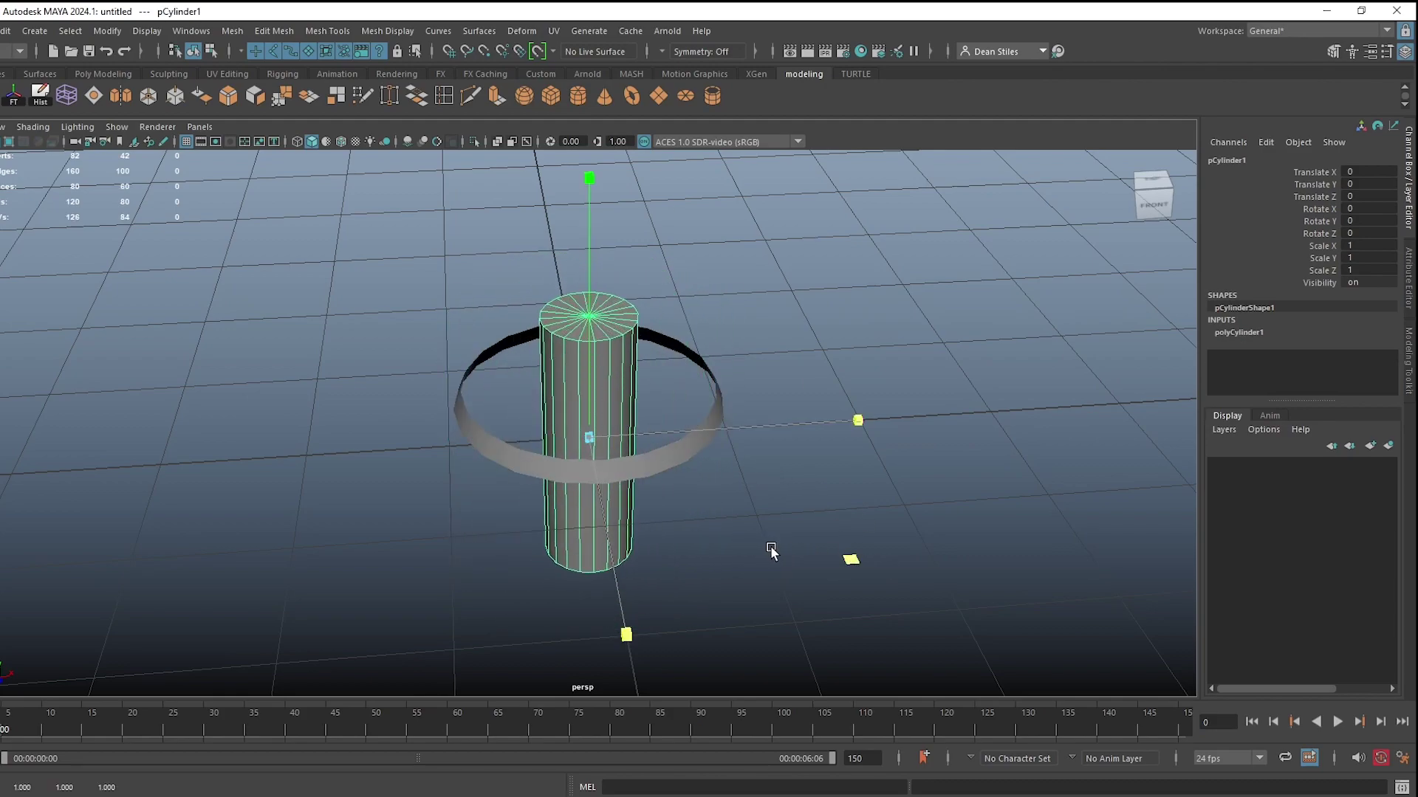
{"action": "left_click_drag", "start_coordinate": [590, 179], "coordinate": [593, 140]}
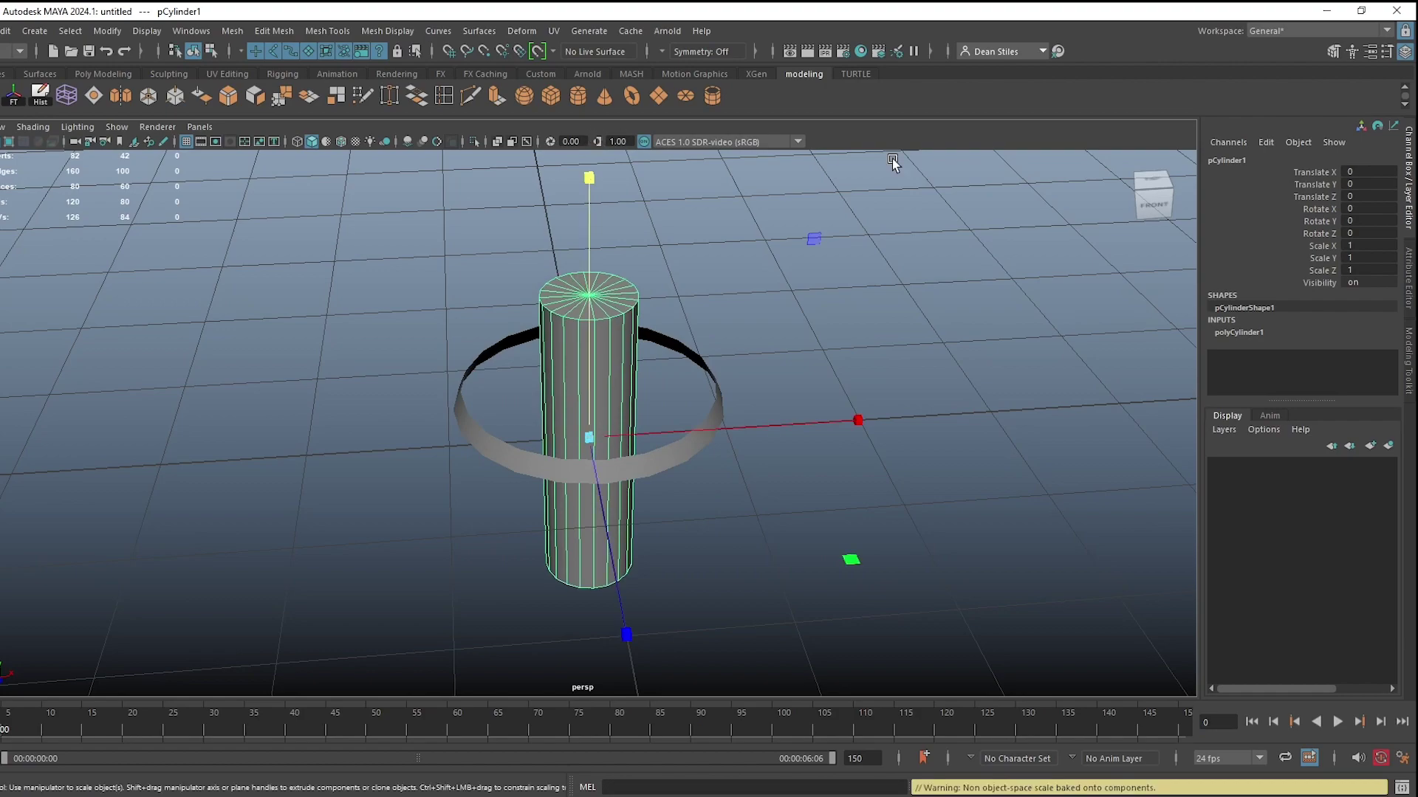
Try reducing the scaled cylinder's Subdivisions Axis to 17 and inspect the mesh from the other side.
{"action": "left_click", "coordinate": [1238, 332]}
{"action": "left_click", "coordinate": [1293, 381]}
{"action": "mouse_move", "coordinate": [1018, 419]}
{"action": "middle_mouse_down"}
{"action": "mouse_move", "coordinate": [989, 421]}
{"action": "mouse_move", "coordinate": [1058, 419]}
{"action": "mouse_move", "coordinate": [994, 424]}
{"action": "middle_mouse_up"}
{"action": "left_click_drag", "start_coordinate": [970, 467], "coordinate": [493, 437], "text": "alt"}
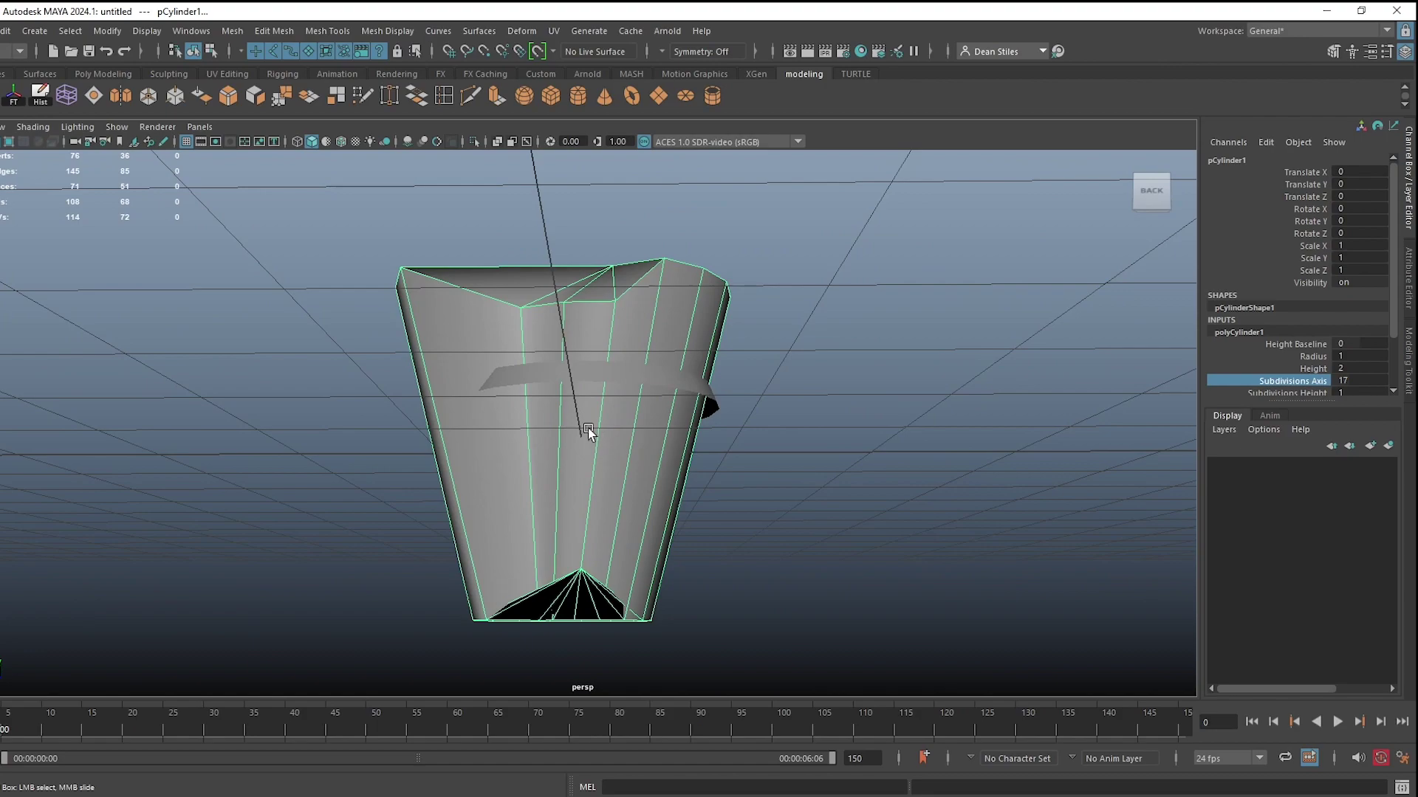
Undo the cylinder's Subdivisions Axis changes and orbit back to a high angle.
{"action": "key", "text": "ctrl+z"}
{"action": "key", "text": "ctrl+z"}
{"action": "key", "text": "ctrl+z"}
{"action": "key", "text": "ctrl+z"}
{"action": "key", "text": "ctrl+z"}
{"action": "left_click_drag", "start_coordinate": [592, 405], "coordinate": [657, 411], "text": "alt"}
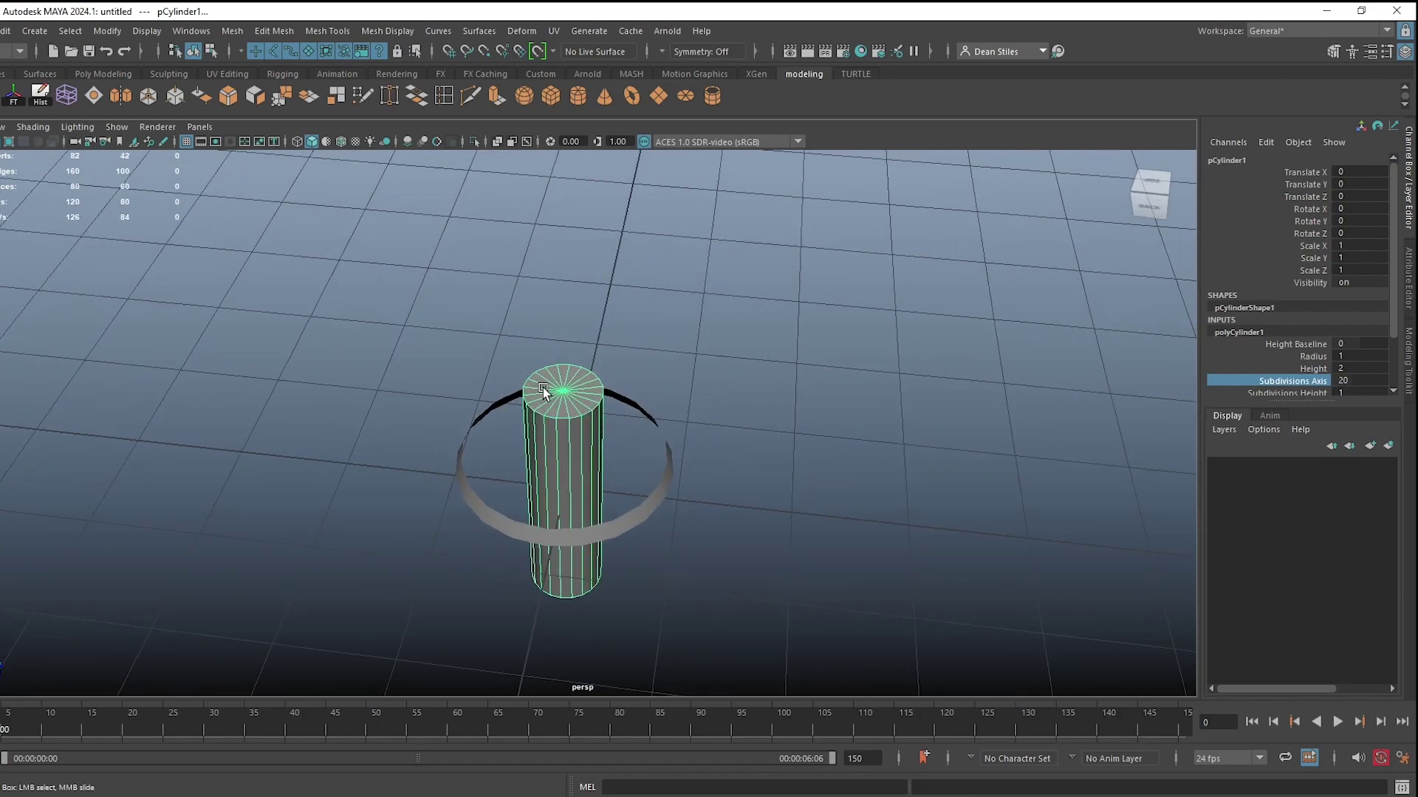
Scale the cylinder slightly wider across its horizontal plane and delete it.
{"action": "key", "text": "r"}
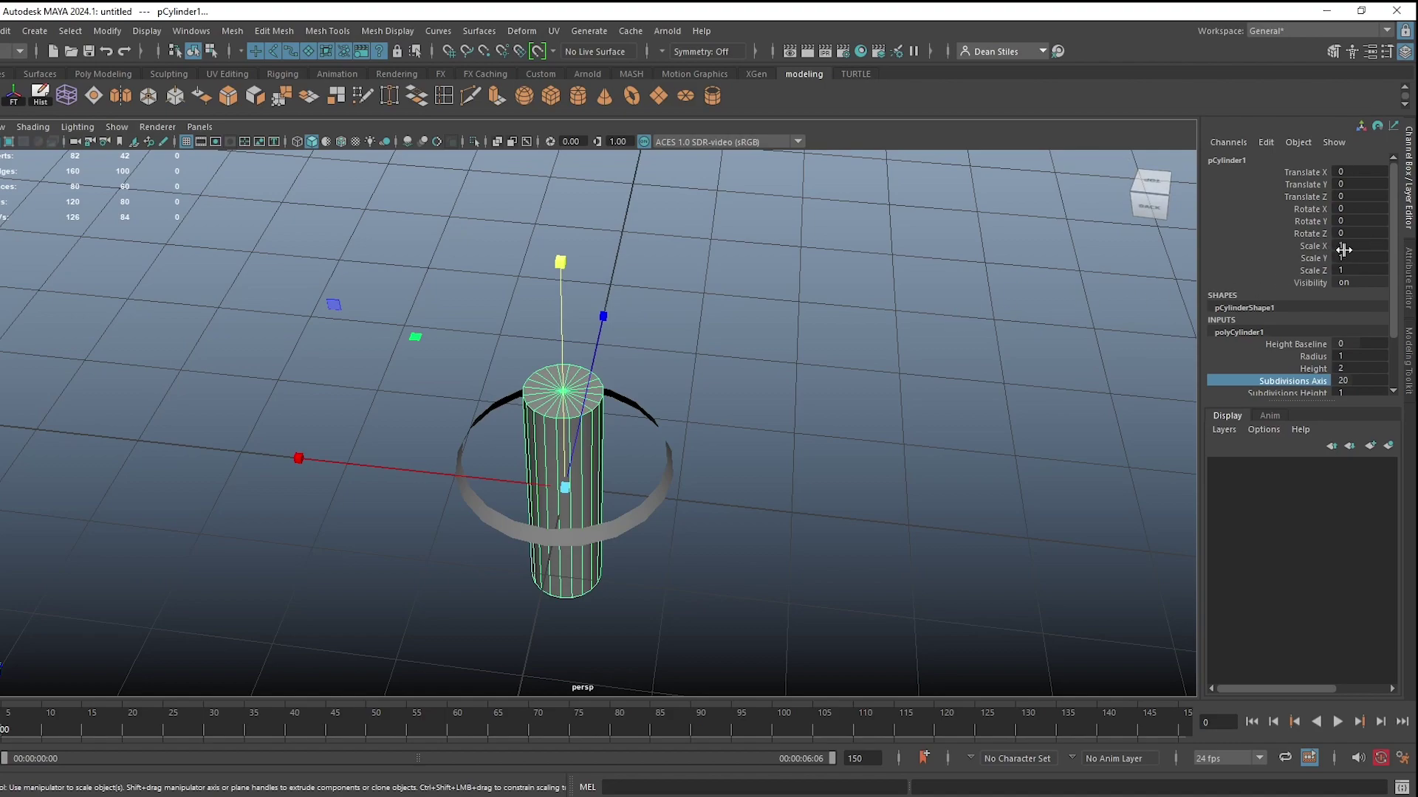
{"action": "right_click_drag", "start_coordinate": [667, 347], "coordinate": [698, 410], "text": "alt"}
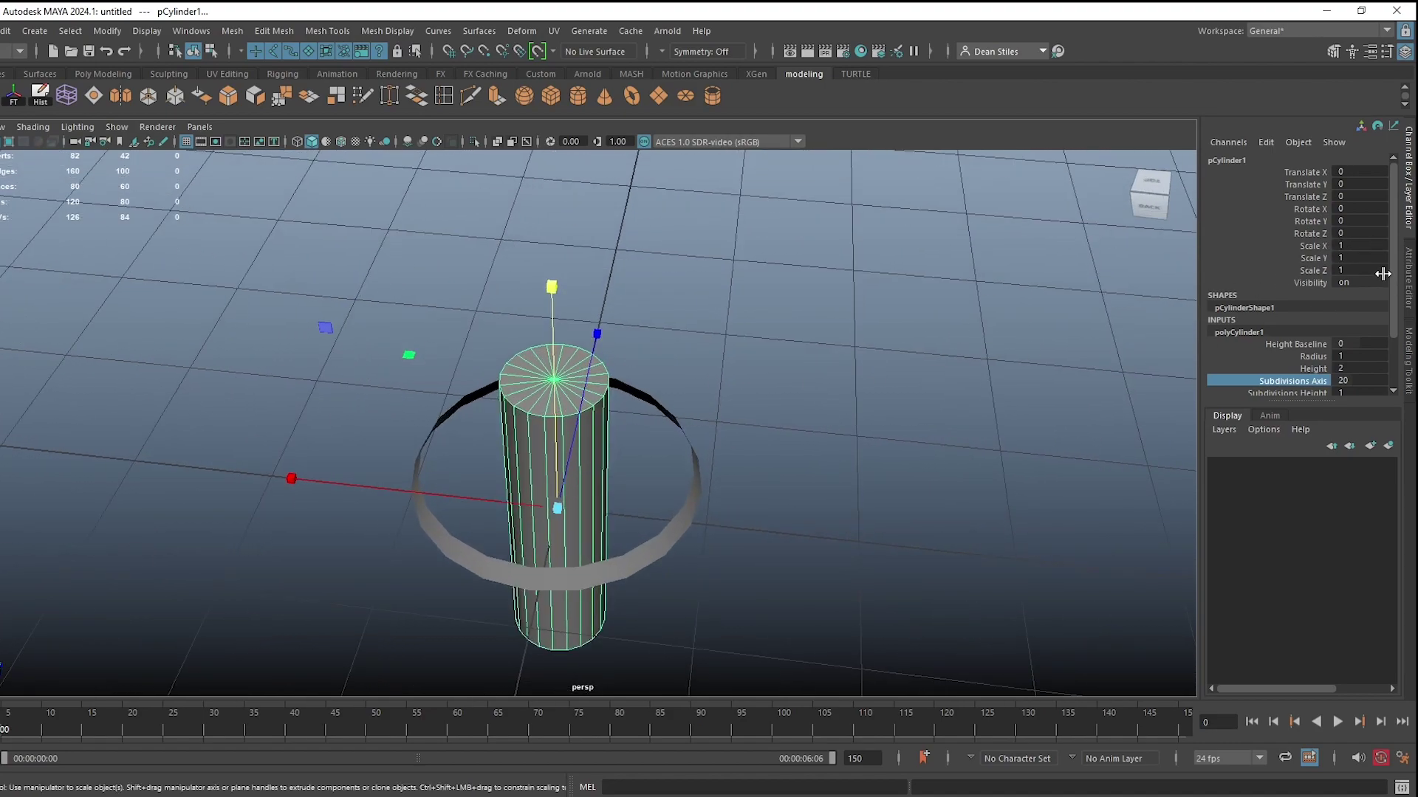
{"action": "left_click", "coordinate": [409, 356]}
{"action": "mouse_move", "coordinate": [409, 356]}
{"action": "left_mouse_down"}
{"action": "mouse_move", "coordinate": [317, 342]}
{"action": "mouse_move", "coordinate": [402, 354]}
{"action": "left_mouse_up"}
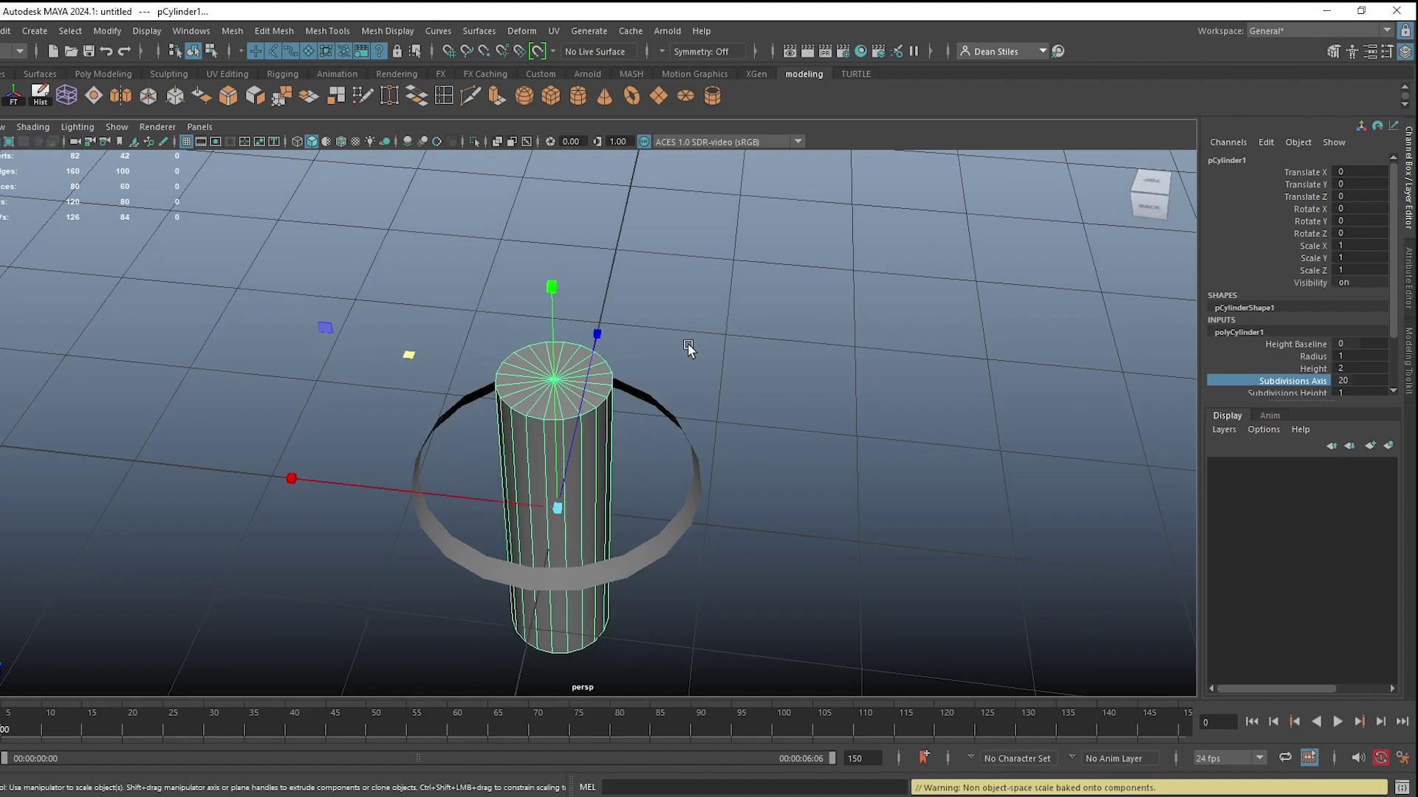
{"action": "key", "text": "Delete"}
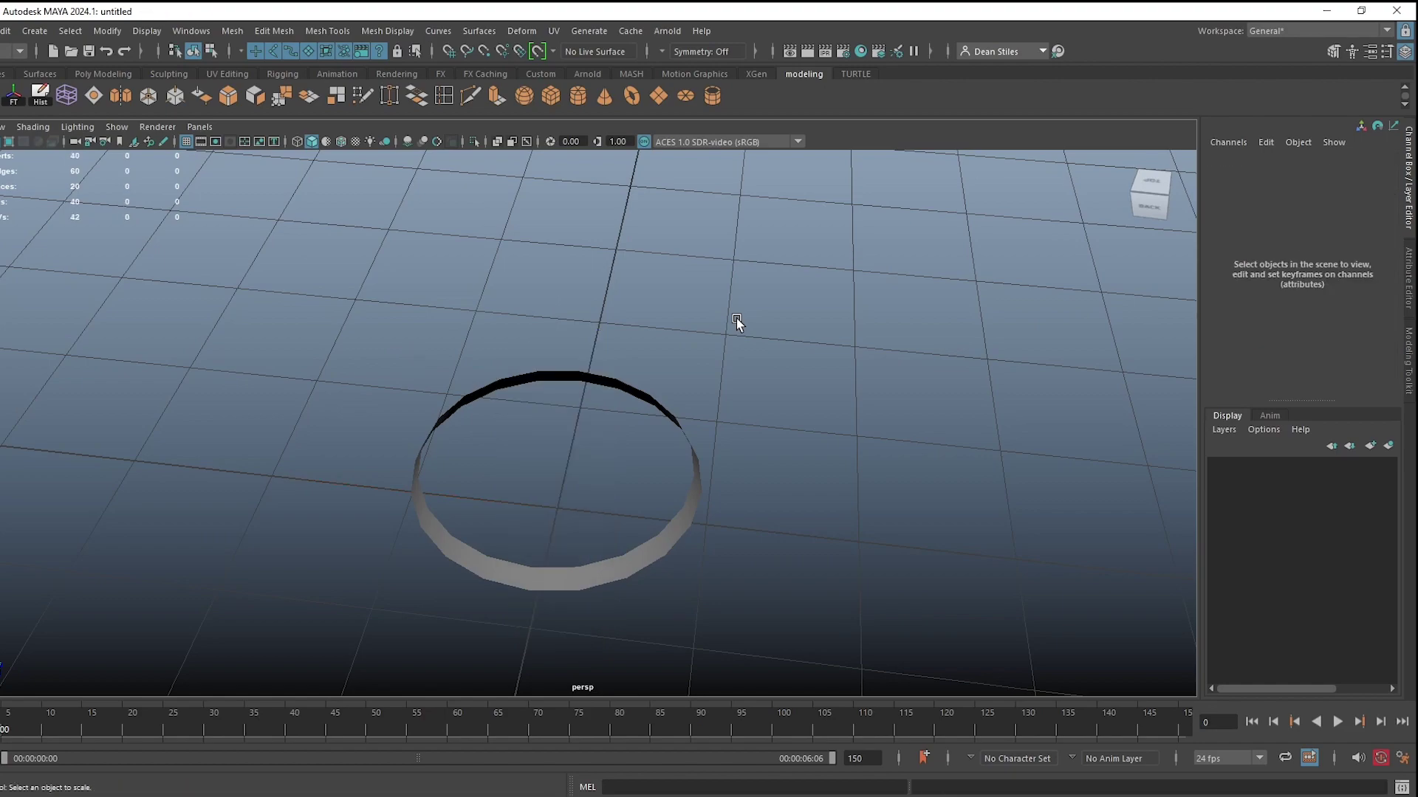
Create a fresh polygon cylinder at the ring's center and set its construction radius to 0.4.
{"action": "left_click", "coordinate": [582, 98]}
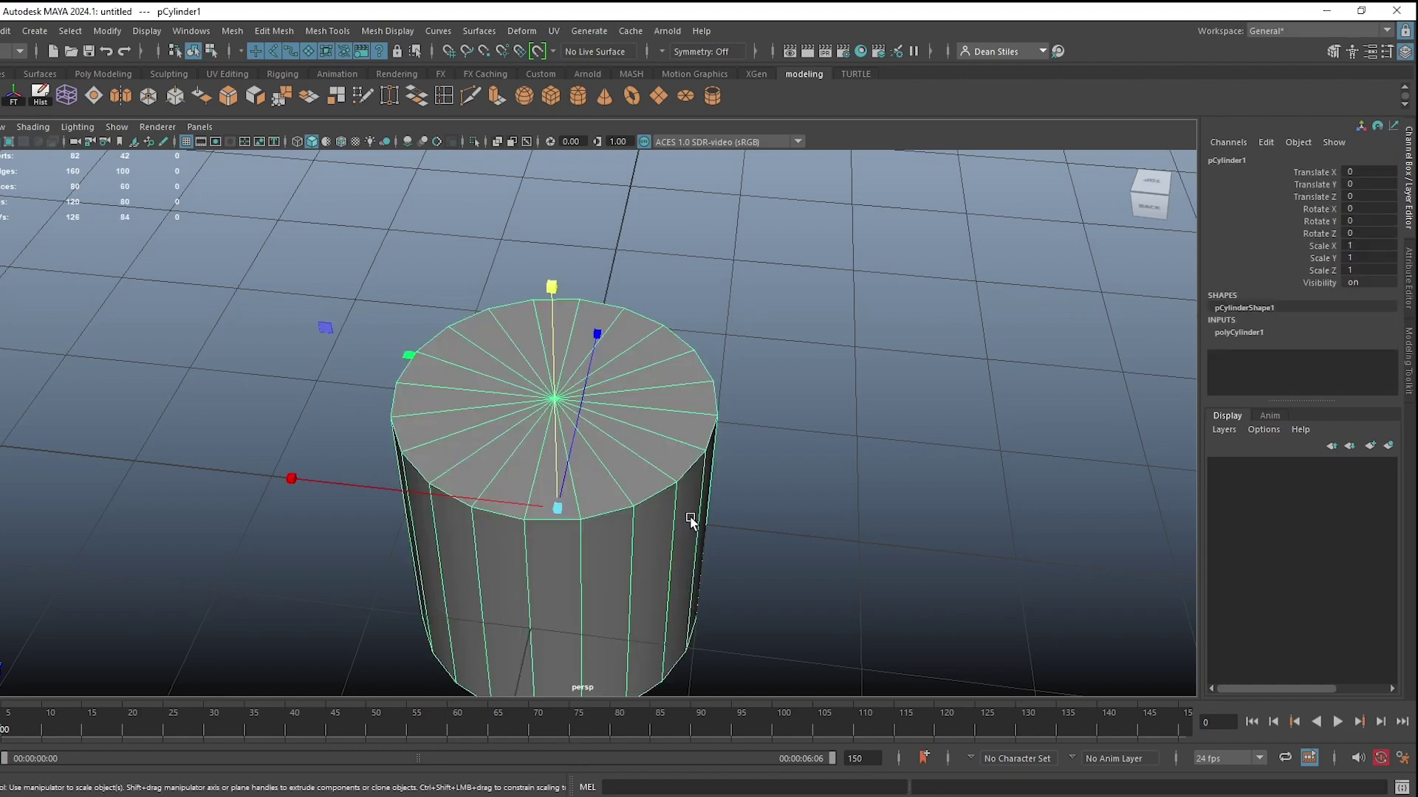
{"action": "key", "text": "f"}
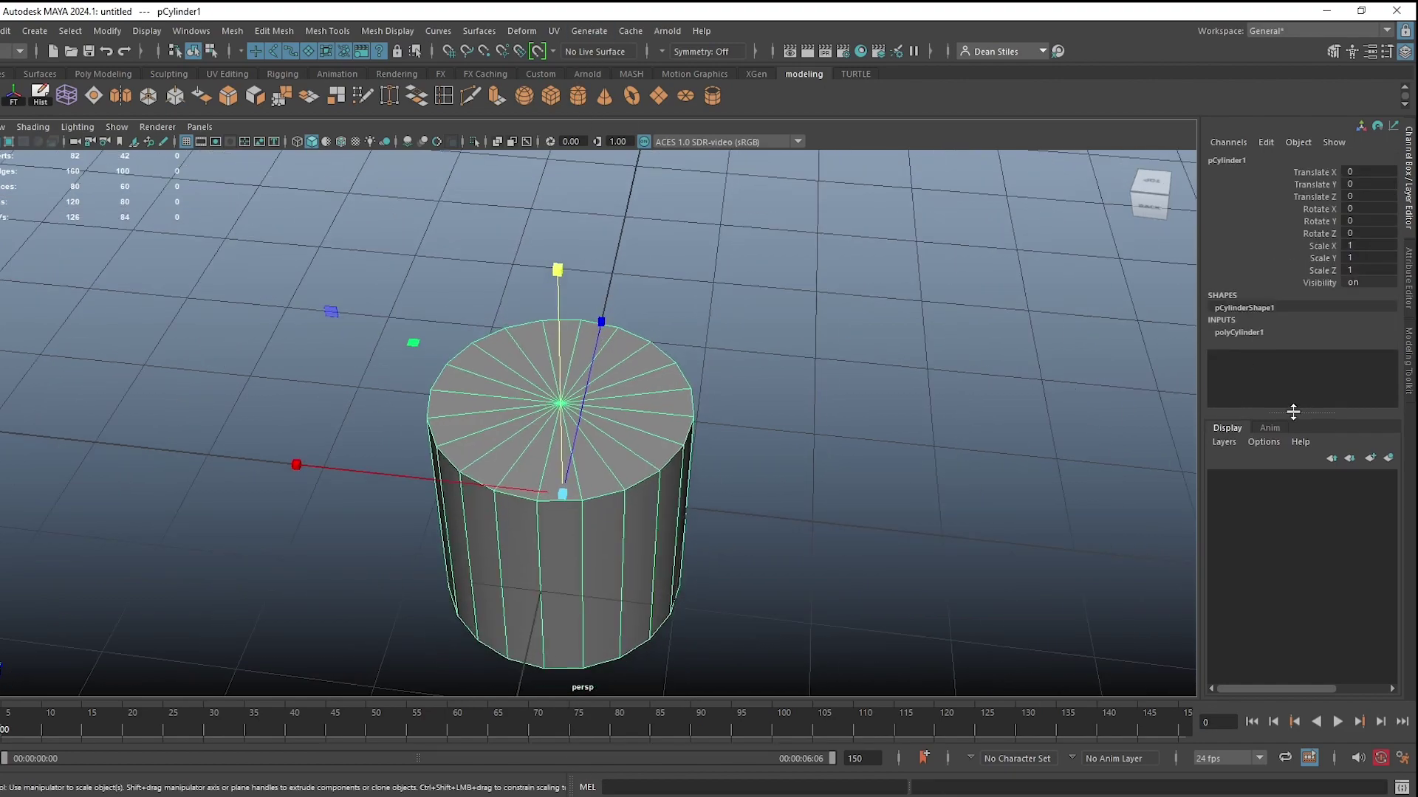
{"action": "left_click", "coordinate": [1248, 331]}
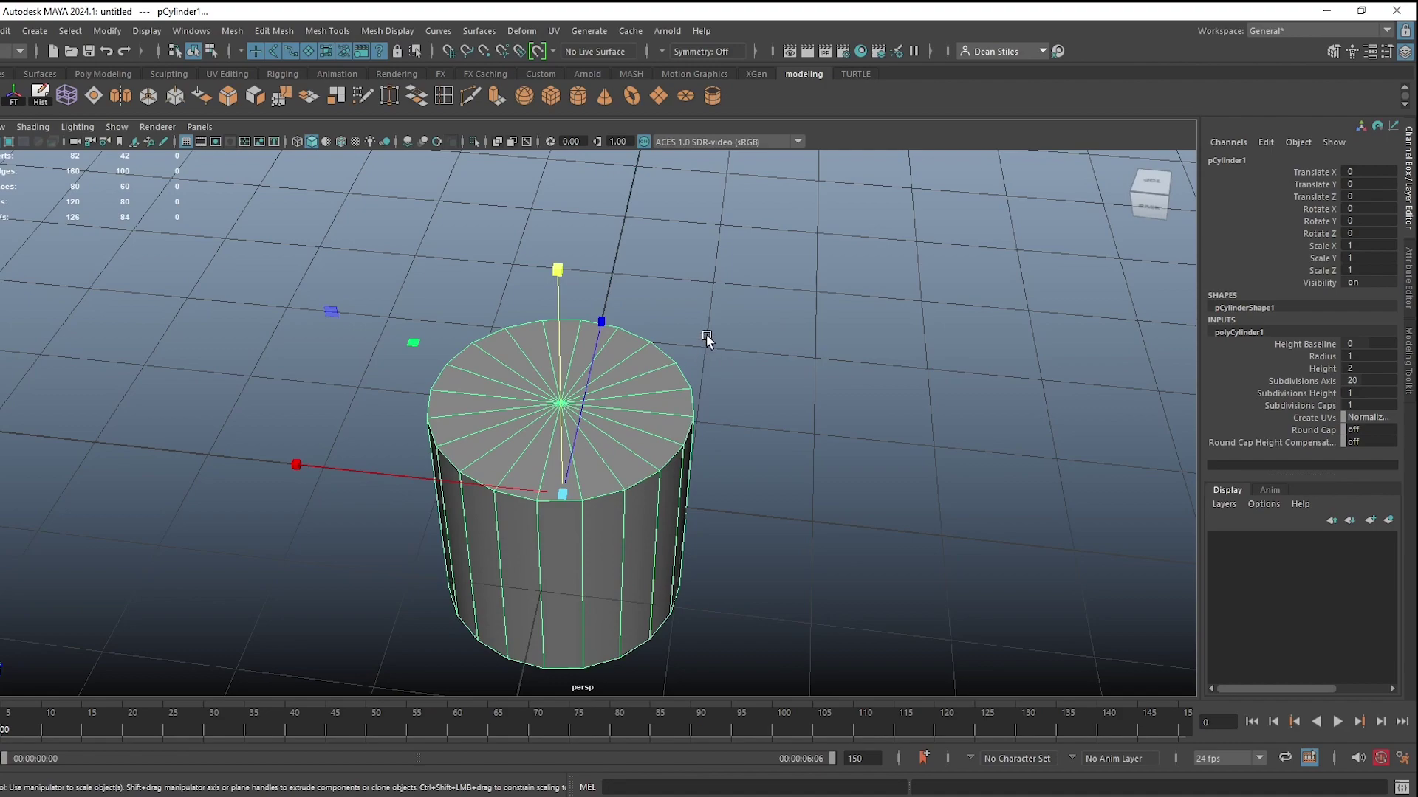
{"action": "left_click", "coordinate": [1323, 357]}
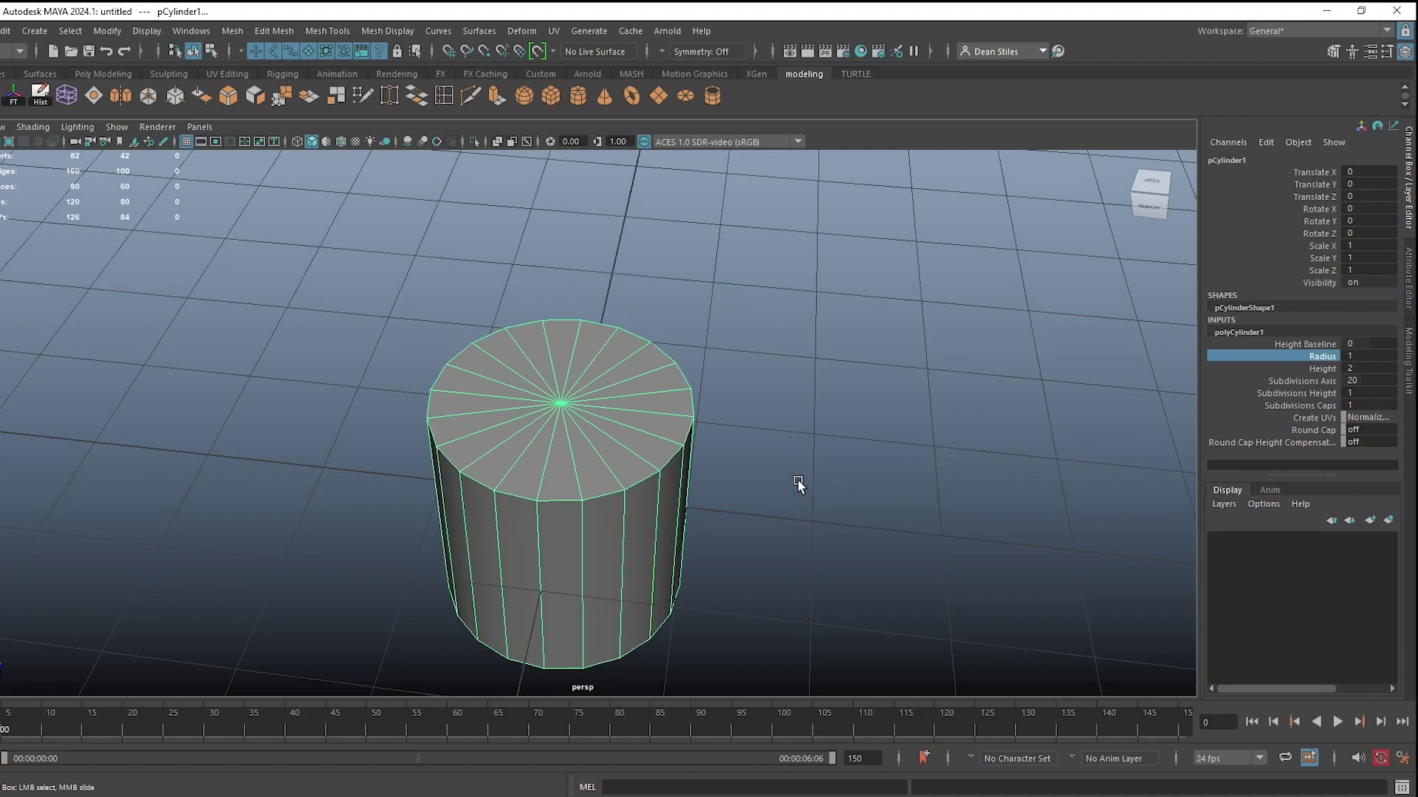
{"action": "middle_click_drag", "start_coordinate": [802, 418], "coordinate": [798, 427]}
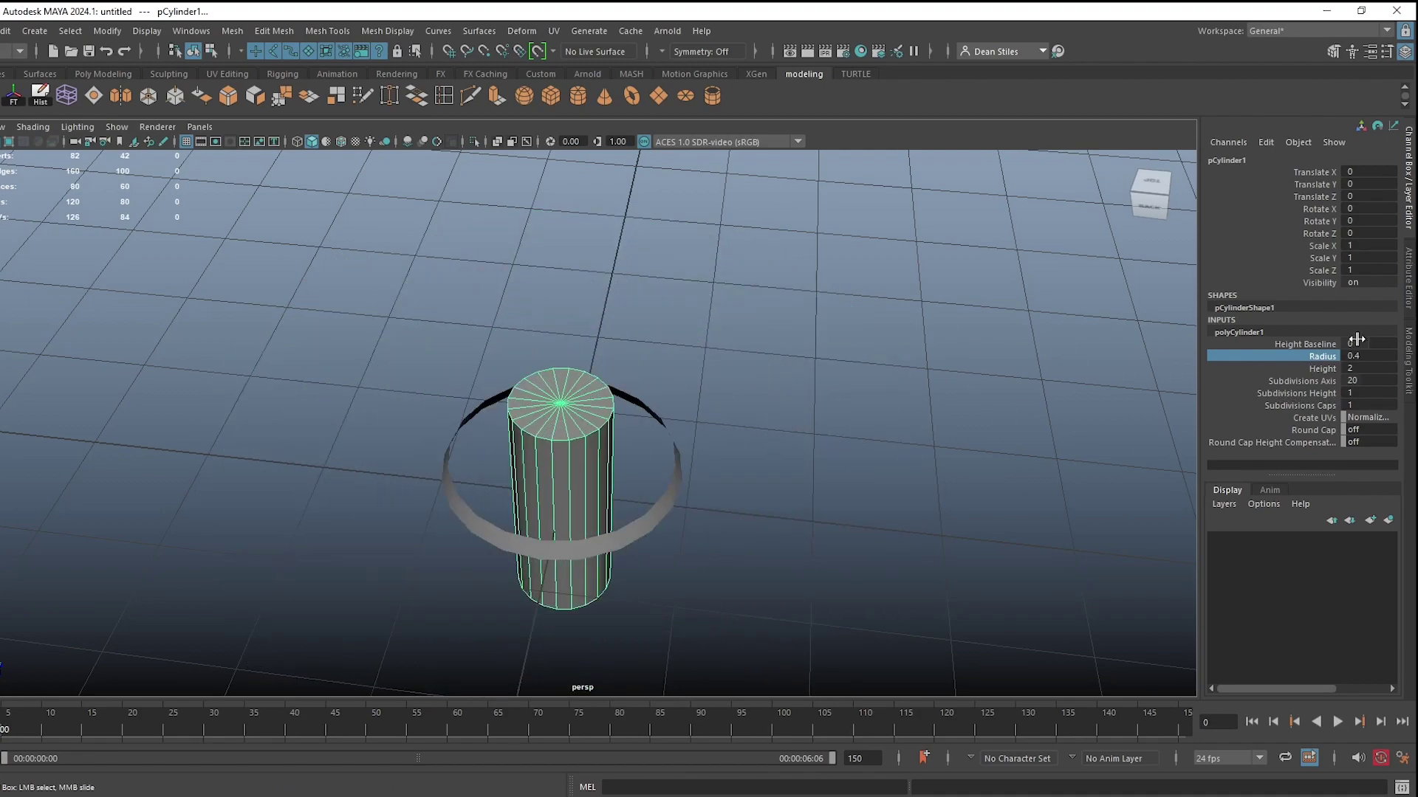
Set the cylinder's construction height to 4.5 and orbit to view it from the side.
{"action": "left_click", "coordinate": [1322, 368]}
{"action": "middle_click_drag", "start_coordinate": [873, 488], "coordinate": [887, 484]}
{"action": "left_click_drag", "start_coordinate": [887, 483], "coordinate": [639, 334], "text": "alt"}
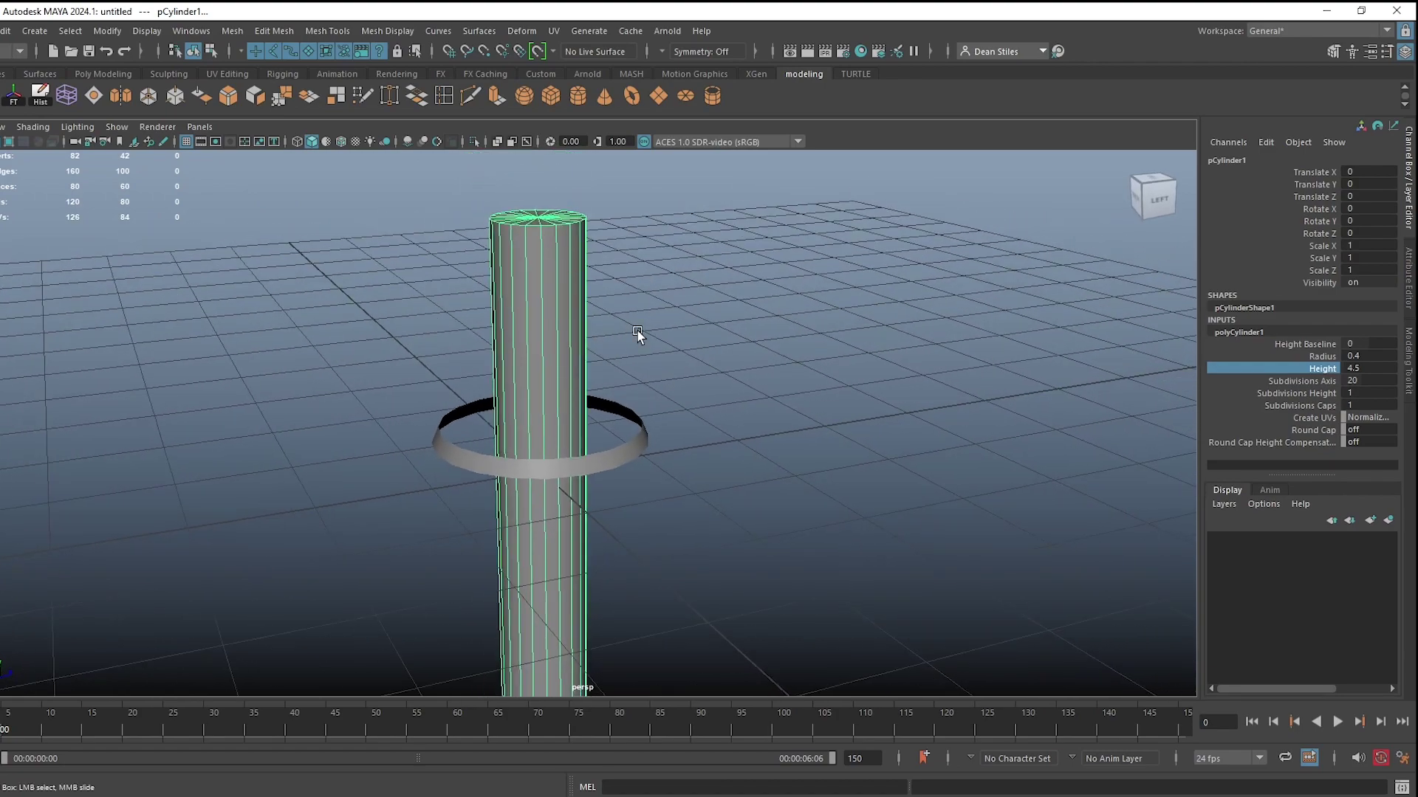
Set the cylinder's Subdivisions Caps to 4 and turn on Round Cap.
{"action": "left_click", "coordinate": [1370, 406]}
{"action": "type", "text": "4"}
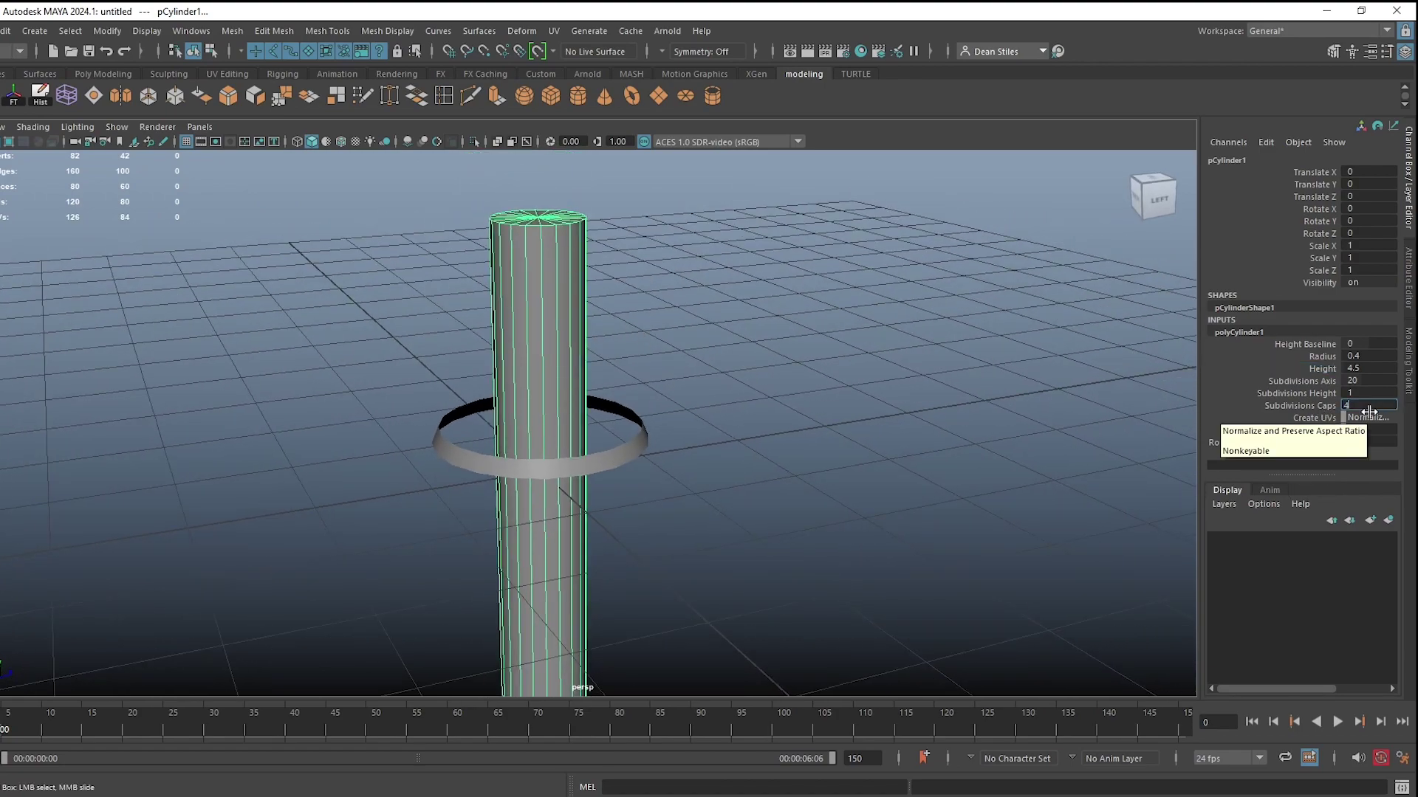
{"action": "key", "text": "Return"}
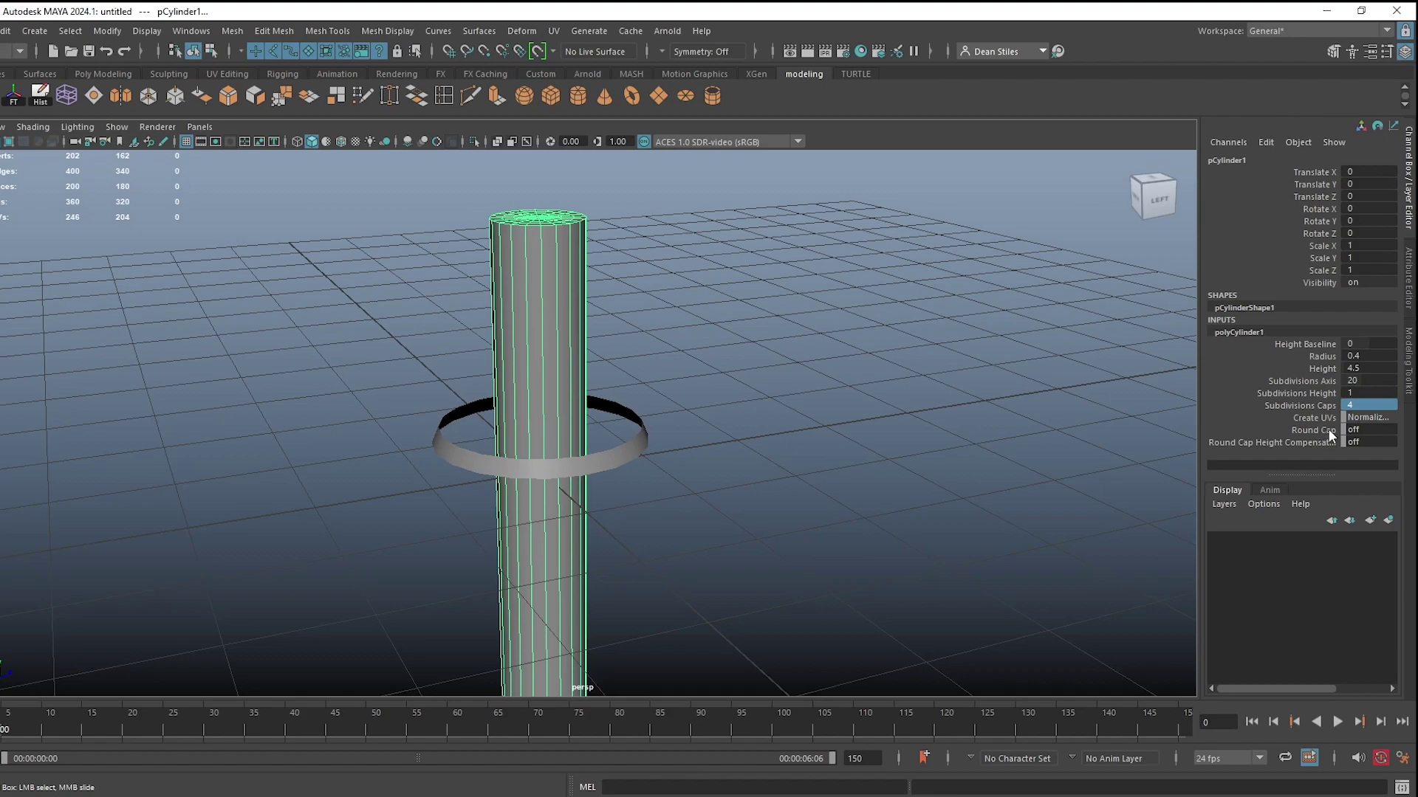
{"action": "left_click", "coordinate": [1365, 430]}
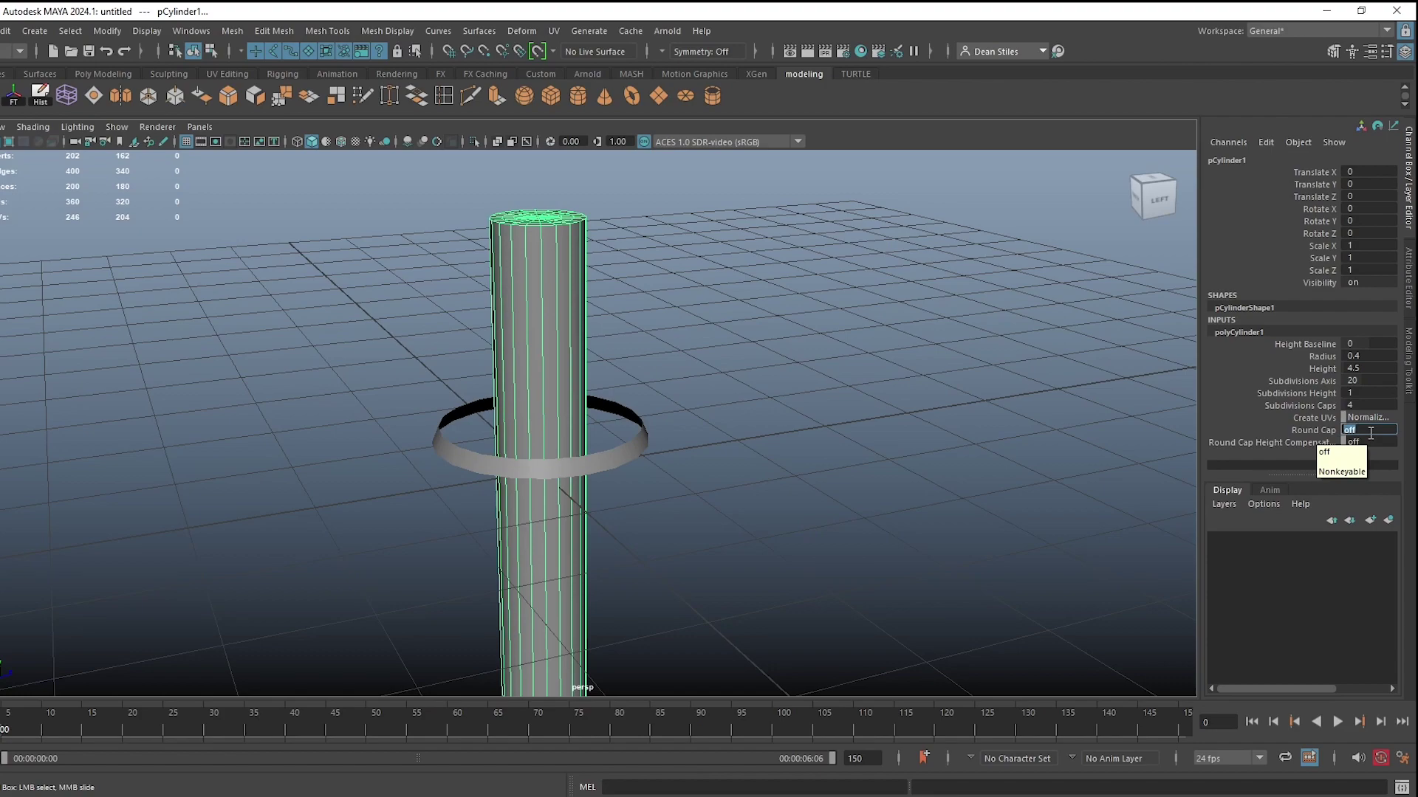
{"action": "type", "text": "1"}
{"action": "key", "text": "Return"}
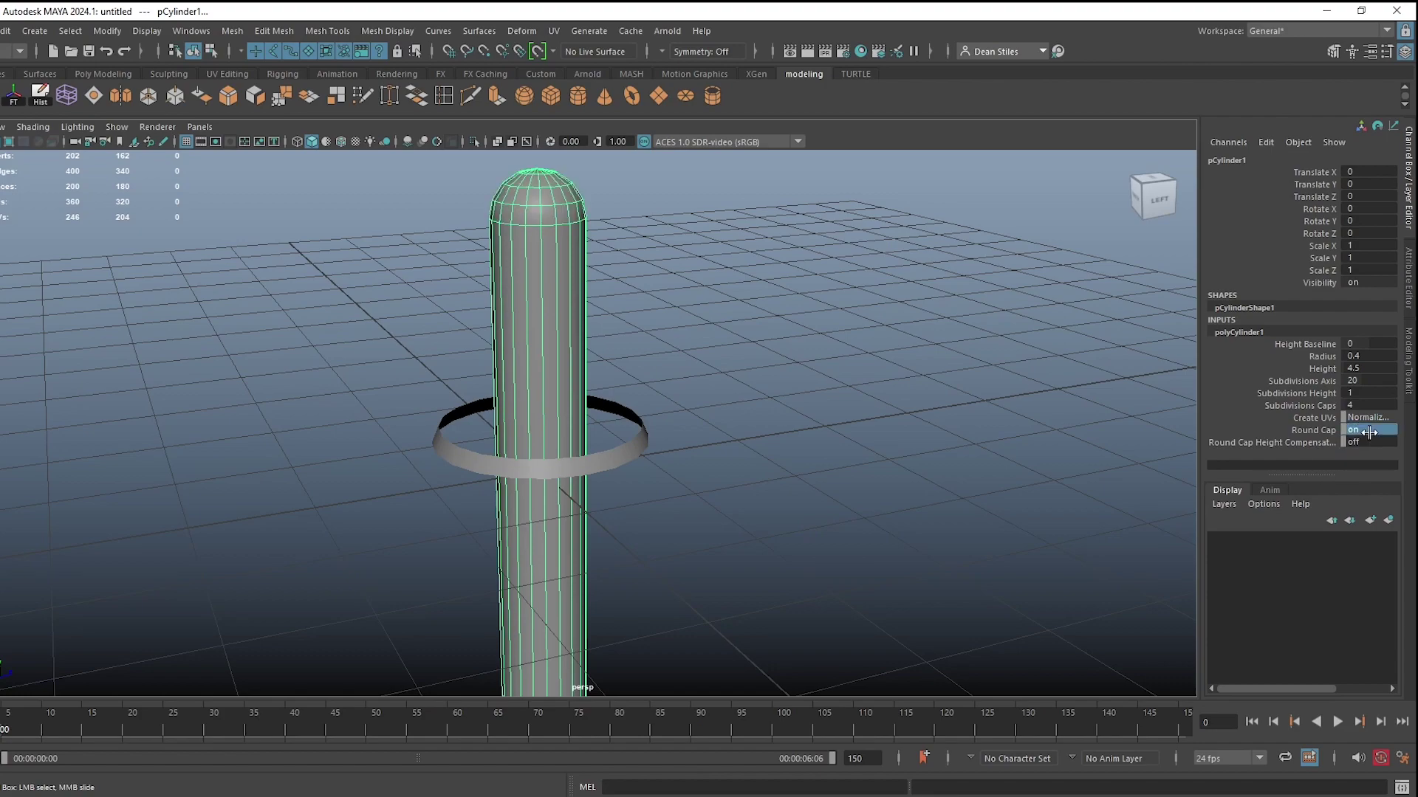
Reduce the rounded cylinder's Subdivisions Axis to give it six sides and inspect the shape deselected.
{"action": "scroll", "coordinate": [657, 325], "scroll_direction": "down", "scroll_amount": 1}
{"action": "left_click", "coordinate": [664, 313]}
{"action": "scroll", "coordinate": [572, 390], "scroll_direction": "down", "scroll_amount": 1}
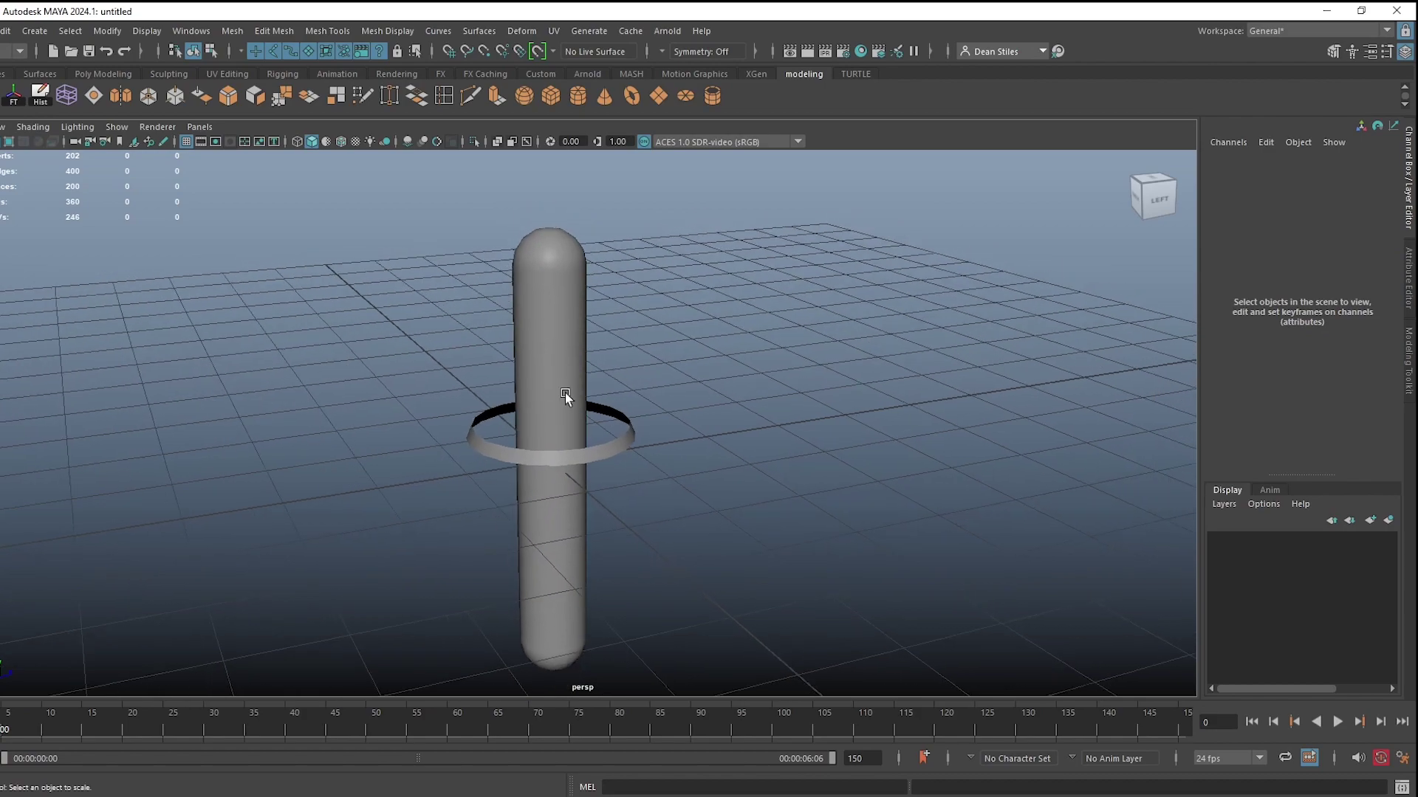
{"action": "left_click_drag", "start_coordinate": [569, 391], "coordinate": [581, 436], "text": "alt"}
{"action": "left_click", "coordinate": [580, 390]}
{"action": "left_click", "coordinate": [1225, 333]}
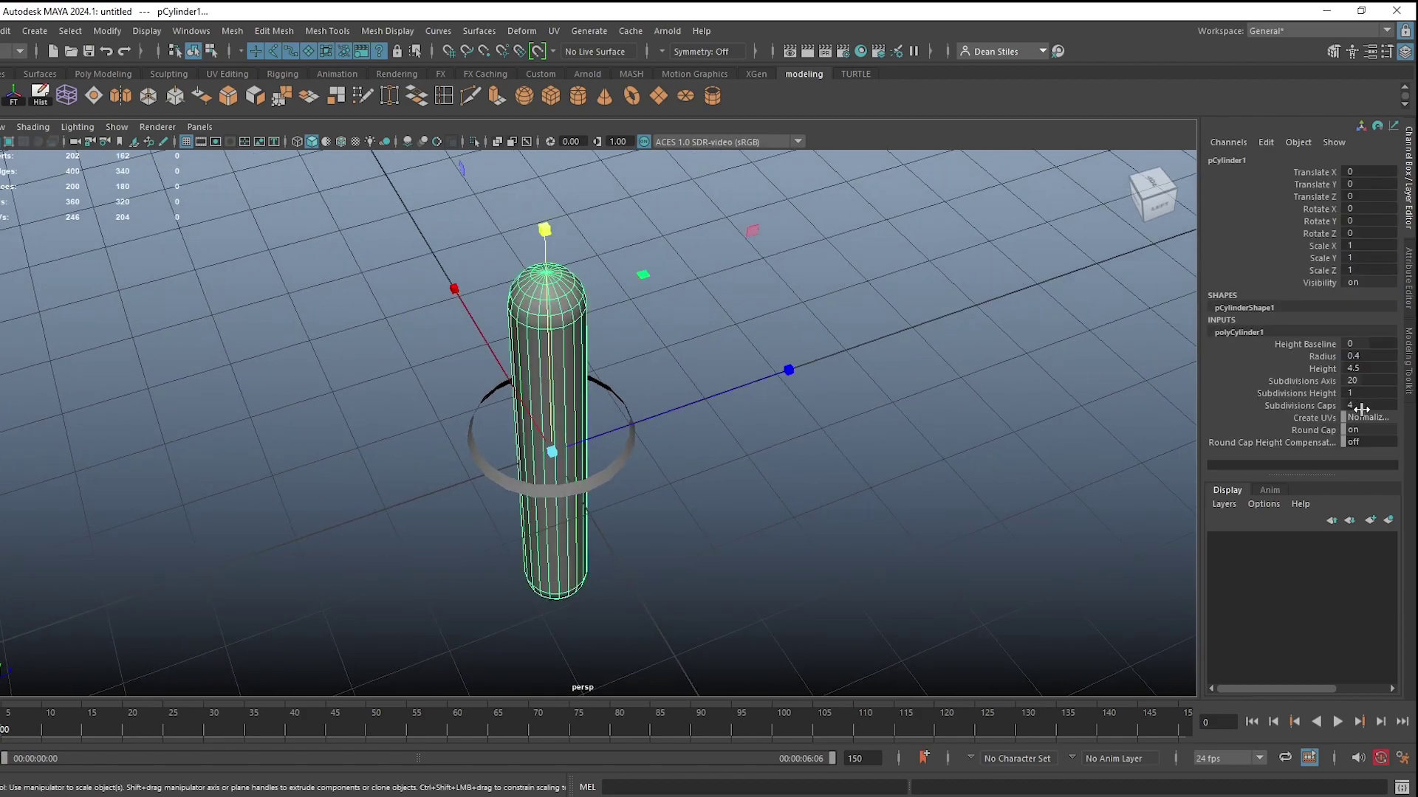
{"action": "left_click", "coordinate": [1321, 380]}
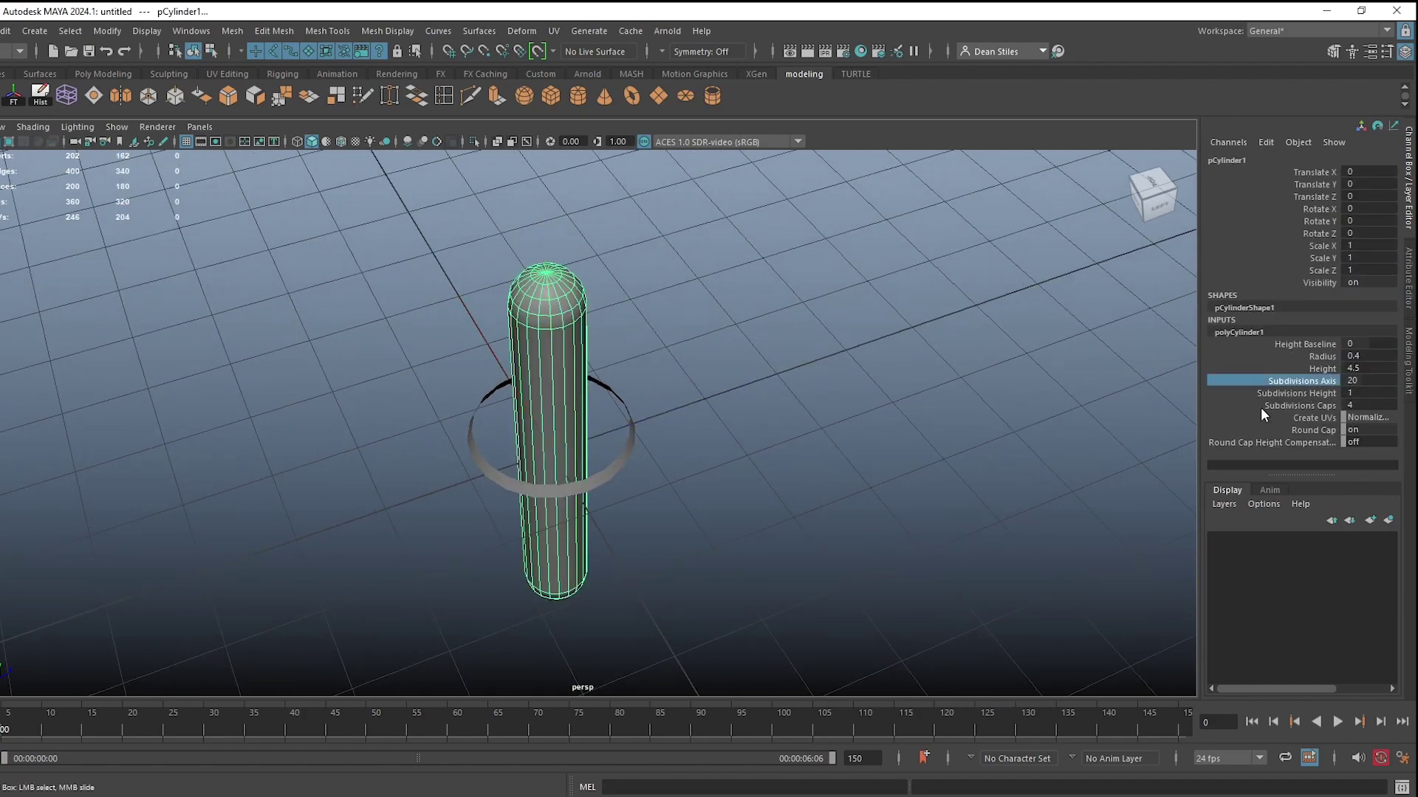
{"action": "middle_click_drag", "start_coordinate": [849, 500], "coordinate": [748, 500]}
{"action": "left_click_drag", "start_coordinate": [748, 501], "coordinate": [633, 342], "text": "alt"}
{"action": "right_click_drag", "start_coordinate": [561, 350], "coordinate": [651, 299]}
{"action": "left_click", "coordinate": [722, 447]}
{"action": "left_click_drag", "start_coordinate": [722, 446], "coordinate": [612, 411], "text": "alt"}
{"action": "left_click_drag", "start_coordinate": [541, 395], "coordinate": [632, 442], "text": "alt"}
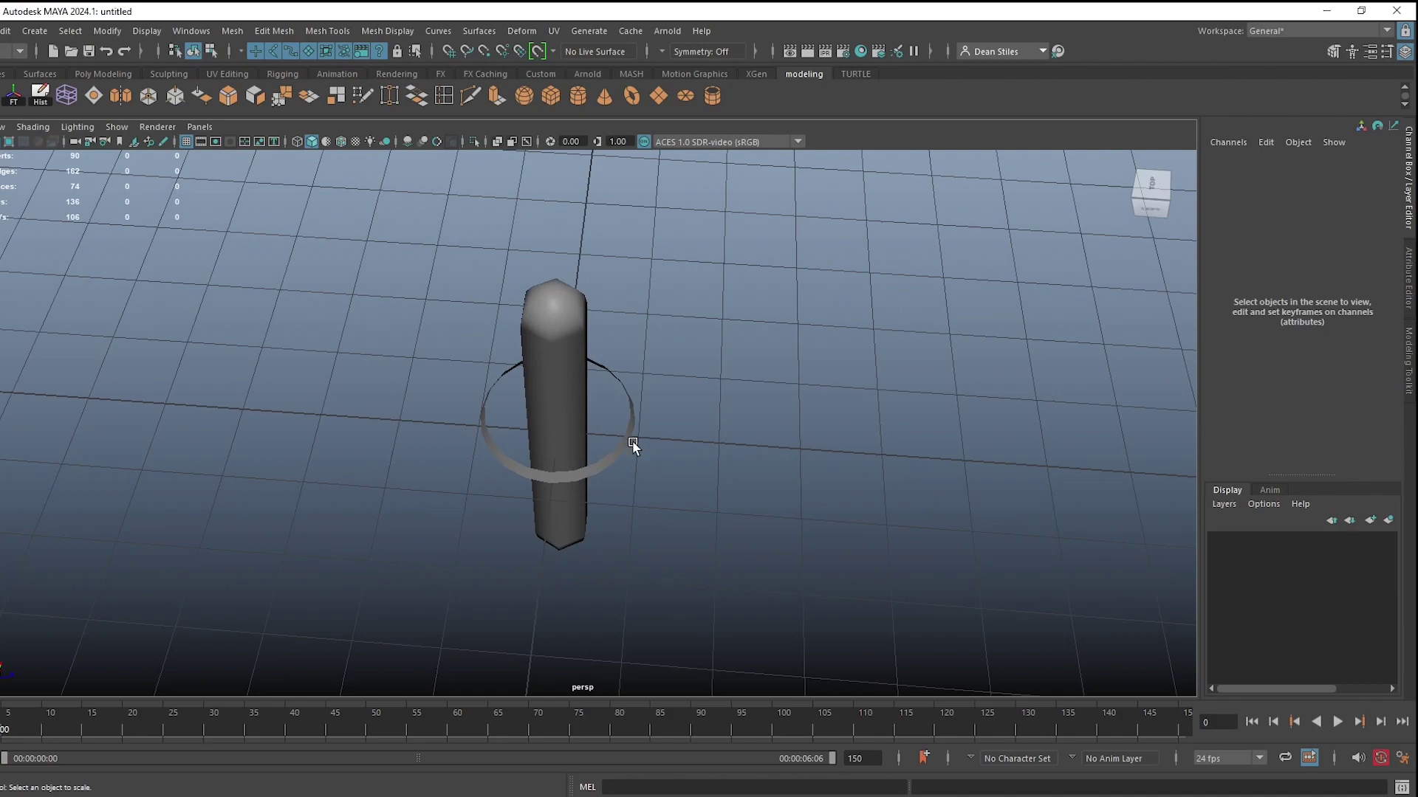
Select the ring, add the cylinder to the selection, and reselect the objects singly, ending on the cylinder.
{"action": "left_click", "coordinate": [617, 426]}
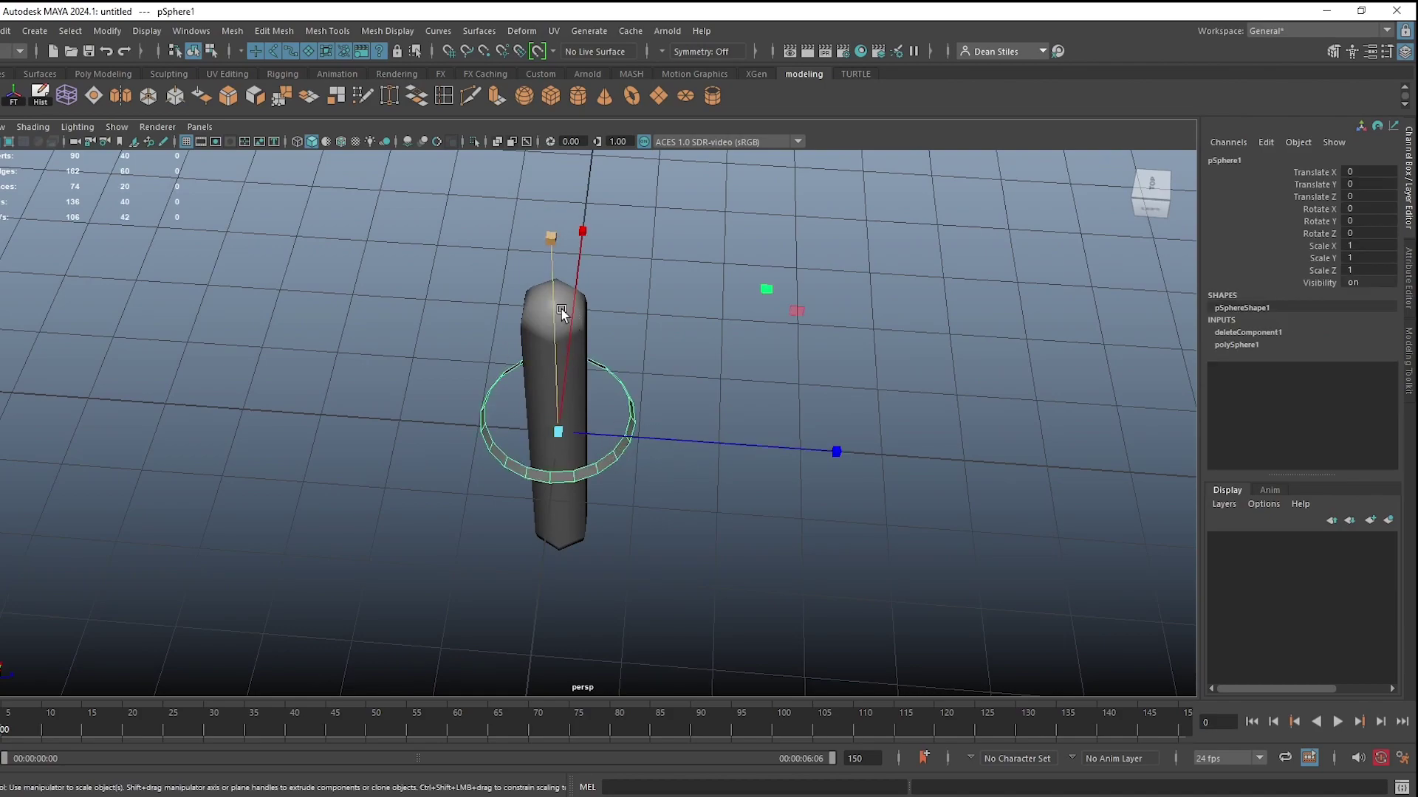
{"action": "right_click_drag", "start_coordinate": [559, 316], "coordinate": [573, 366], "text": "alt"}
{"action": "key", "text": "q"}
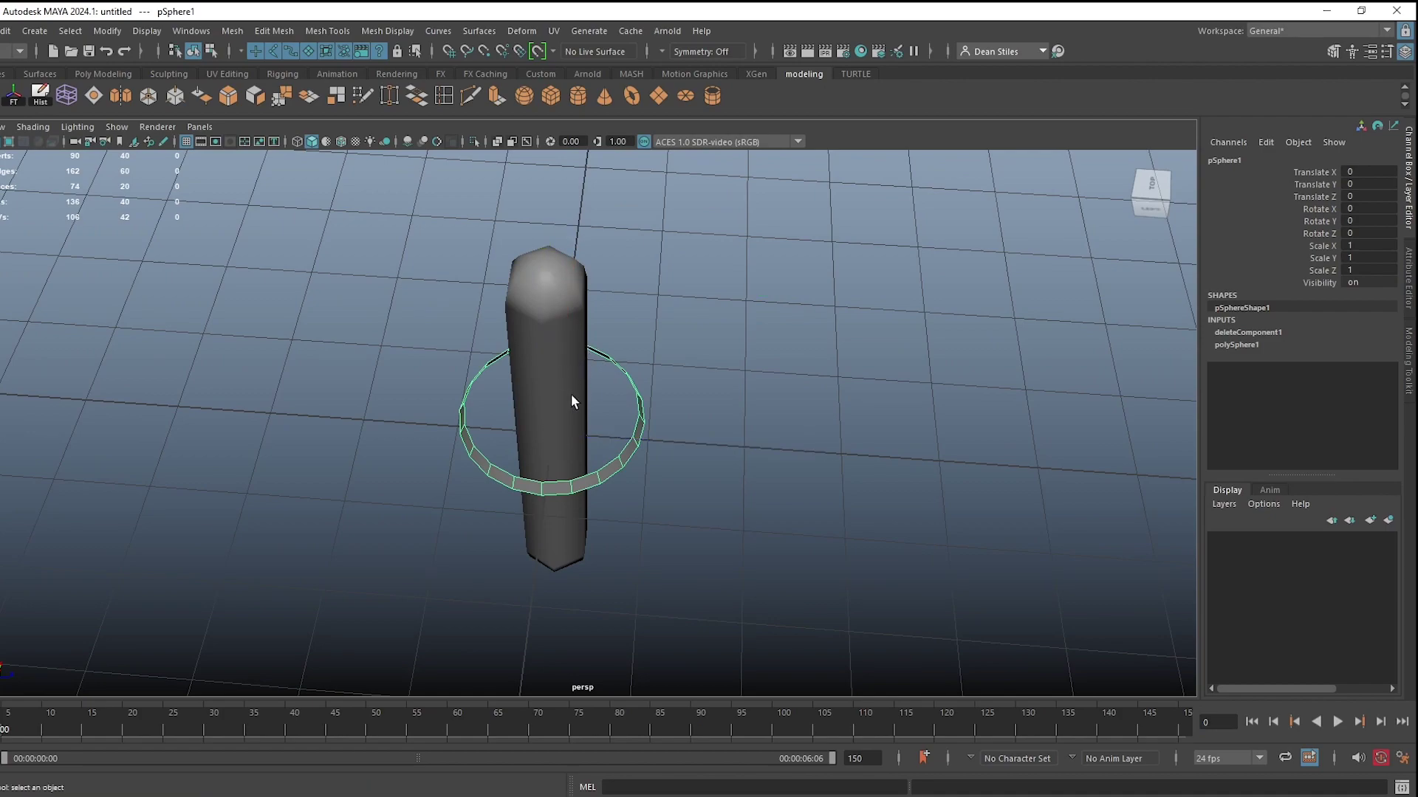
{"action": "right_click_drag", "start_coordinate": [623, 433], "coordinate": [566, 408], "text": "alt"}
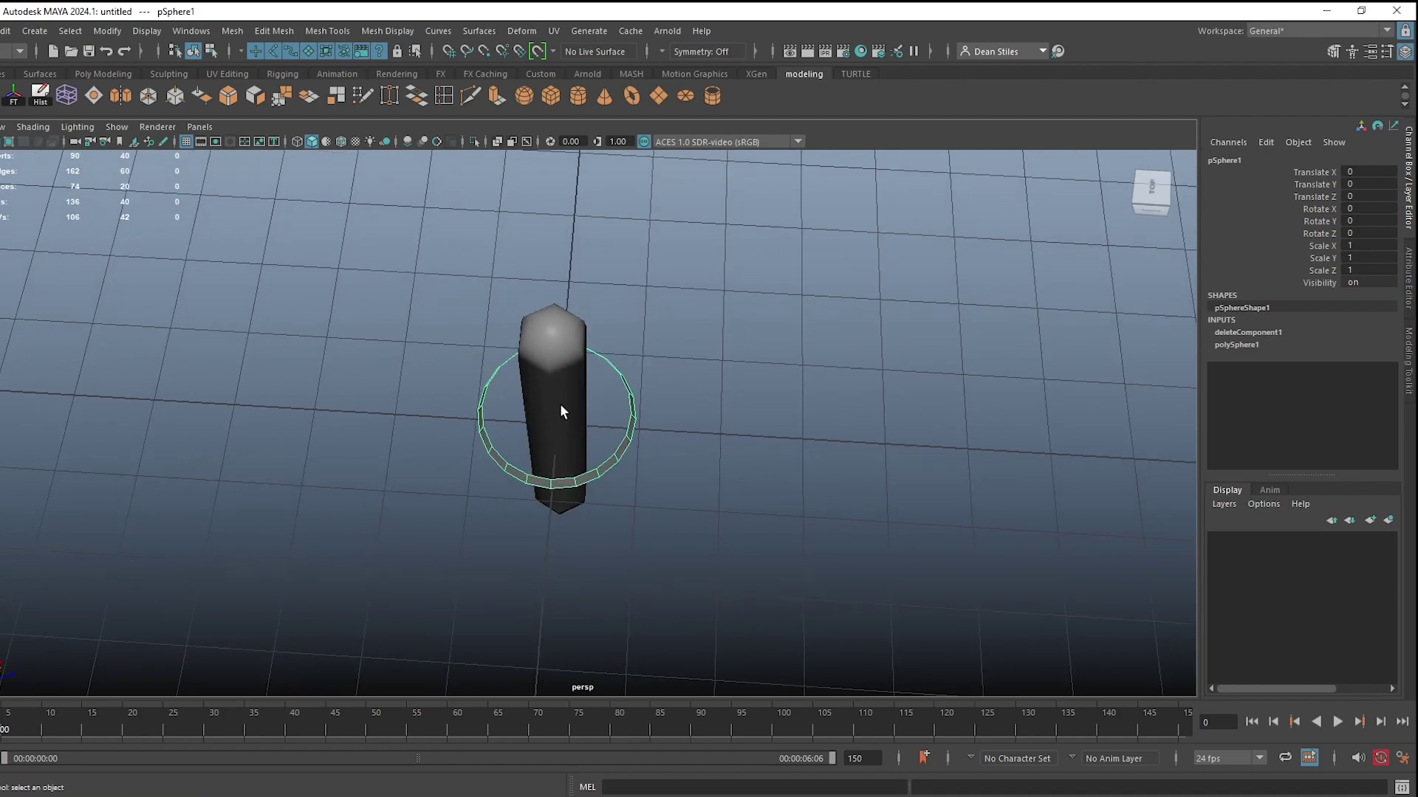
{"action": "left_click", "coordinate": [559, 395], "text": "shift"}
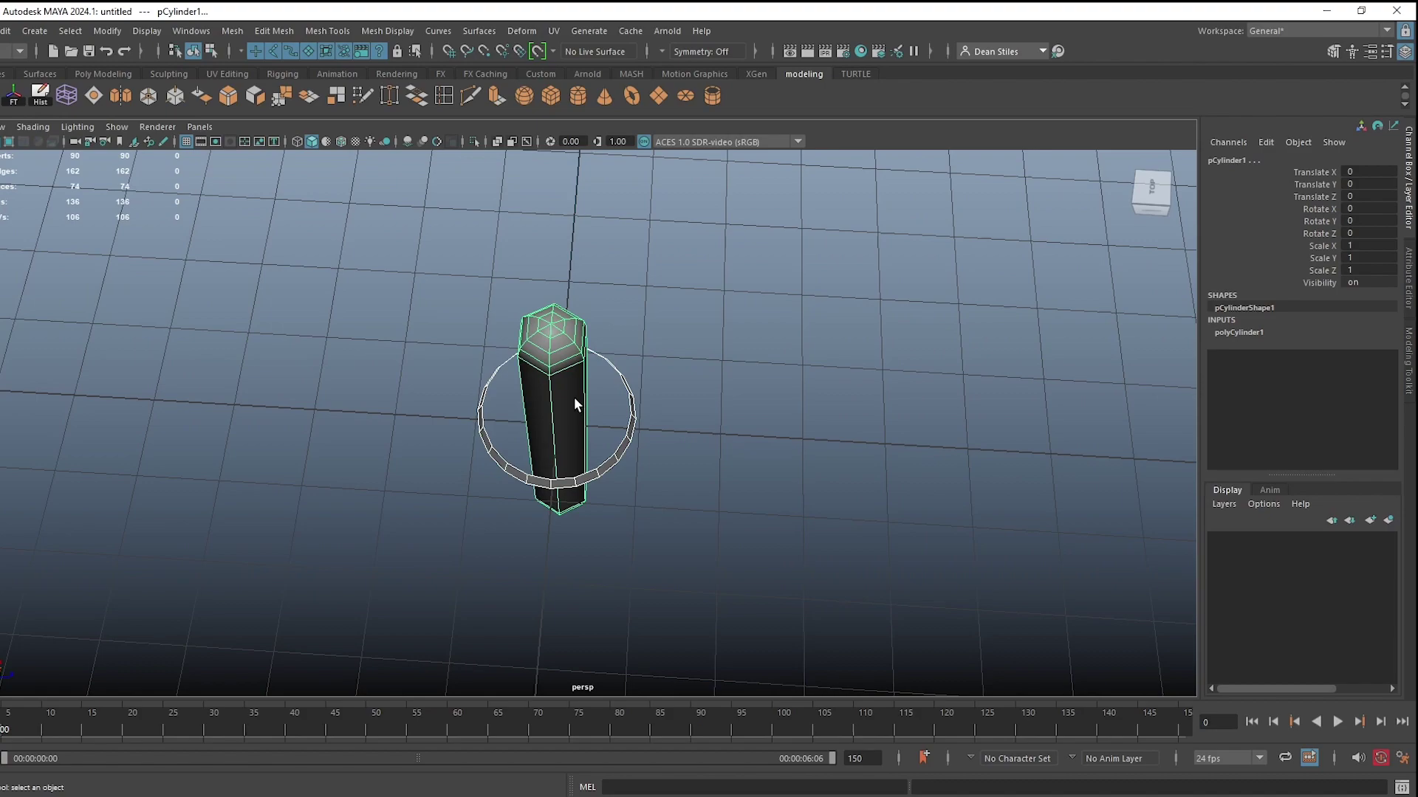
{"action": "left_click", "coordinate": [573, 399]}
{"action": "left_click", "coordinate": [632, 426]}
{"action": "left_click", "coordinate": [574, 445]}
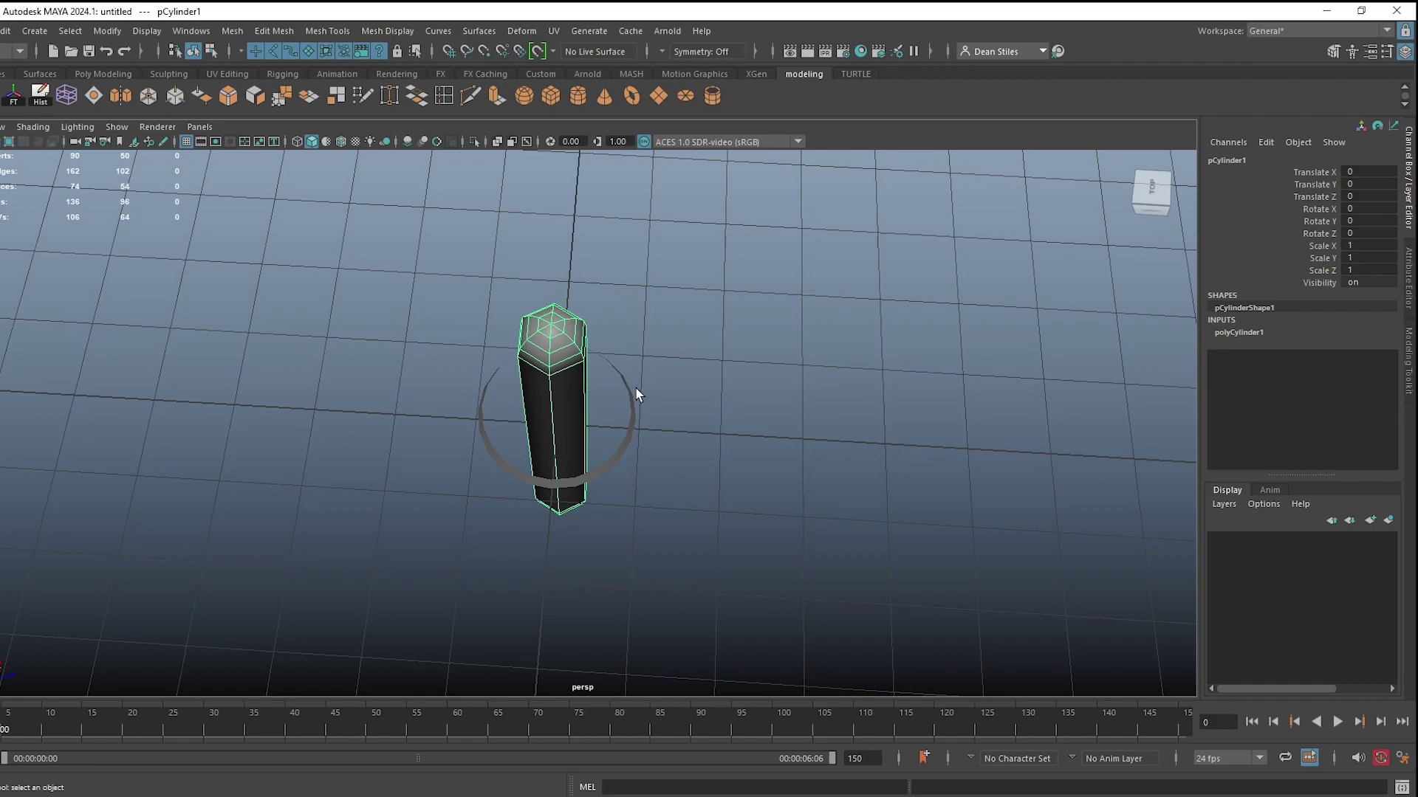
Create a polygon cone at the ring's center and rotate it 180 degrees about Z.
{"action": "left_click", "coordinate": [605, 96]}
{"action": "left_click_drag", "start_coordinate": [661, 446], "coordinate": [578, 674], "text": "alt"}
{"action": "key", "text": "e"}
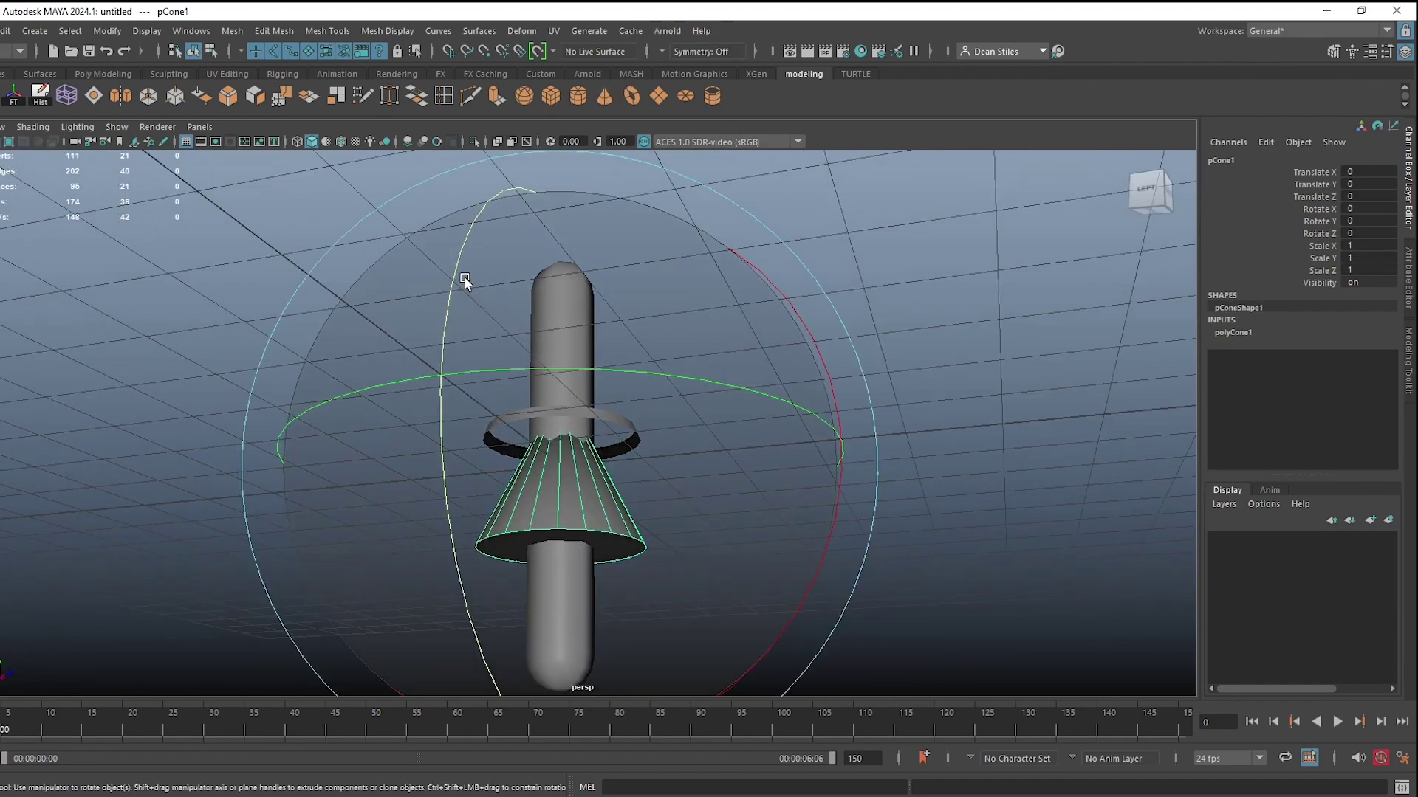
{"action": "left_click_drag", "start_coordinate": [464, 272], "coordinate": [547, 277]}
Move the inverted cone down the Y axis to about -4.58, below the cylinder.
{"action": "key", "text": "w"}
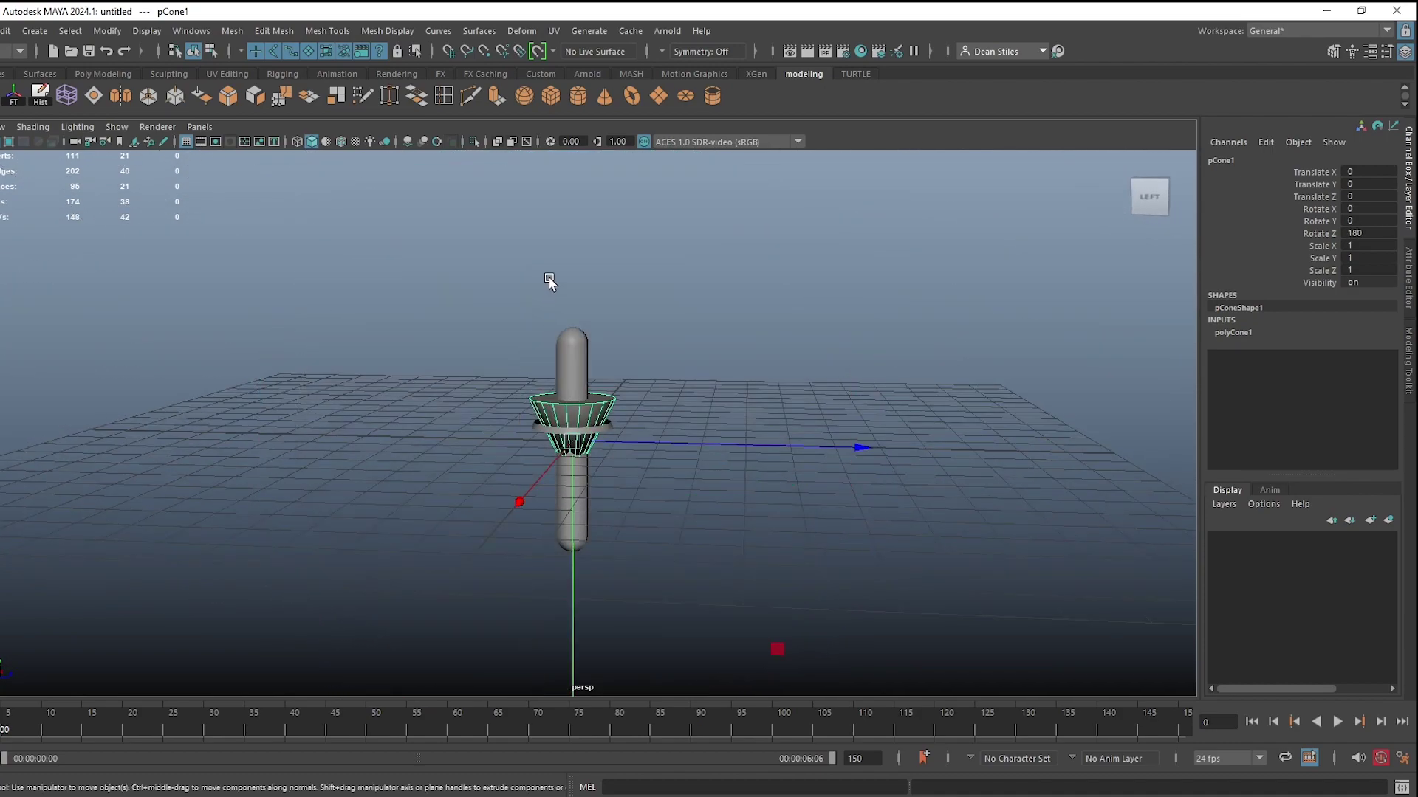
{"action": "left_click_drag", "start_coordinate": [565, 521], "coordinate": [579, 674]}
{"action": "left_click_drag", "start_coordinate": [572, 497], "coordinate": [567, 478], "text": "alt"}
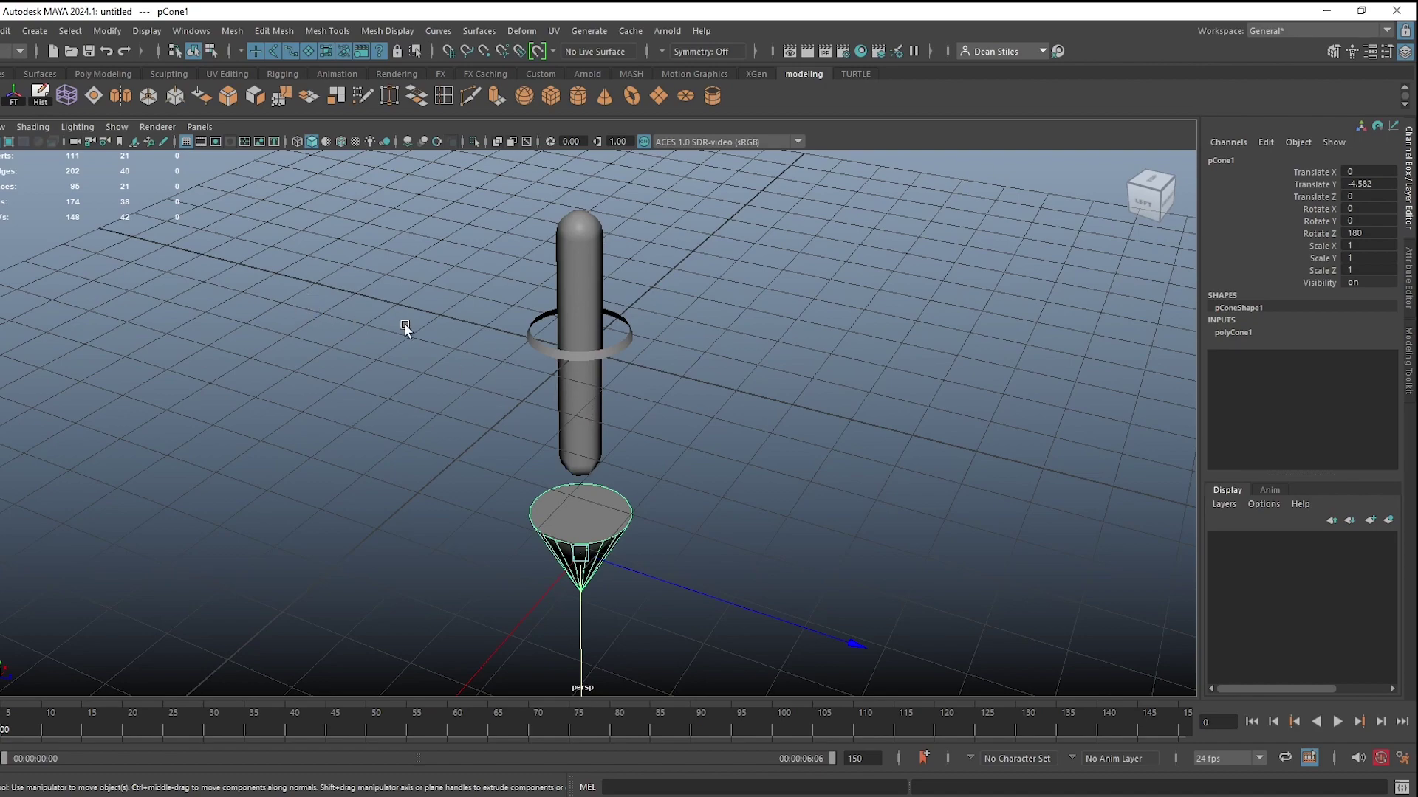
Select the cylinder and ring together and add the cone to the selection.
{"action": "left_click_drag", "start_coordinate": [448, 293], "coordinate": [750, 662]}
{"action": "left_click_drag", "start_coordinate": [660, 597], "coordinate": [679, 570], "text": "alt"}
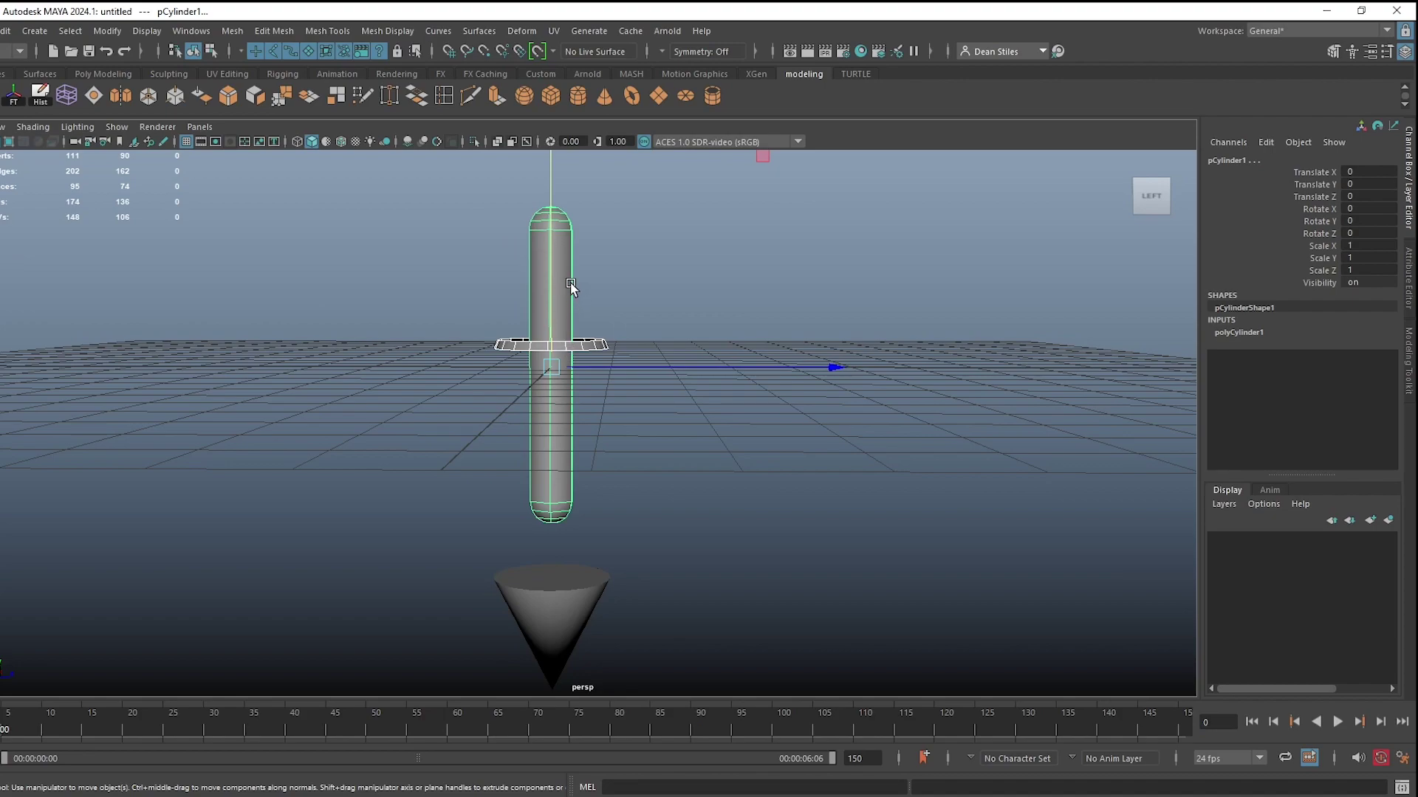
{"action": "left_click_drag", "start_coordinate": [549, 605], "coordinate": [522, 516], "text": "alt"}
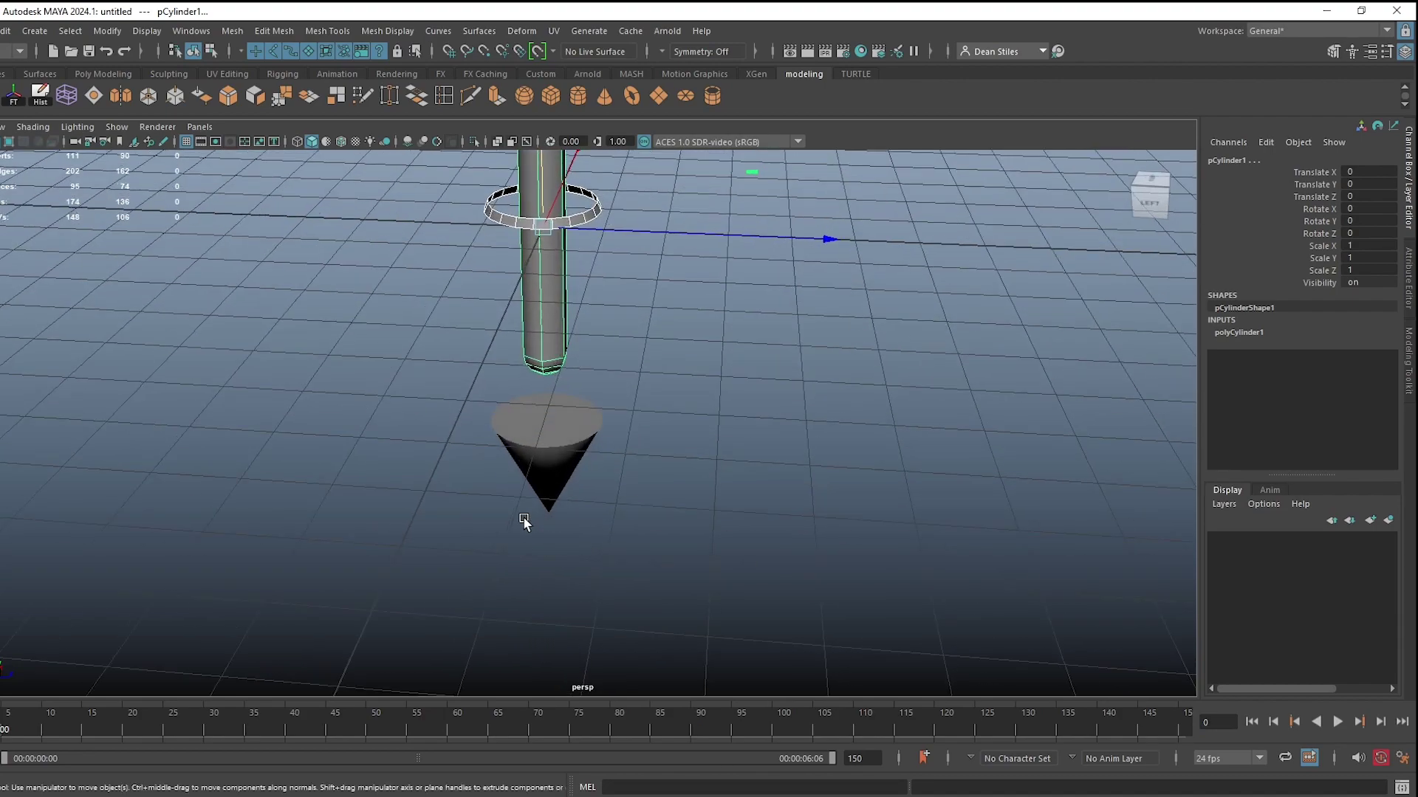
{"action": "left_click_drag", "start_coordinate": [541, 426], "coordinate": [526, 501], "text": "alt"}
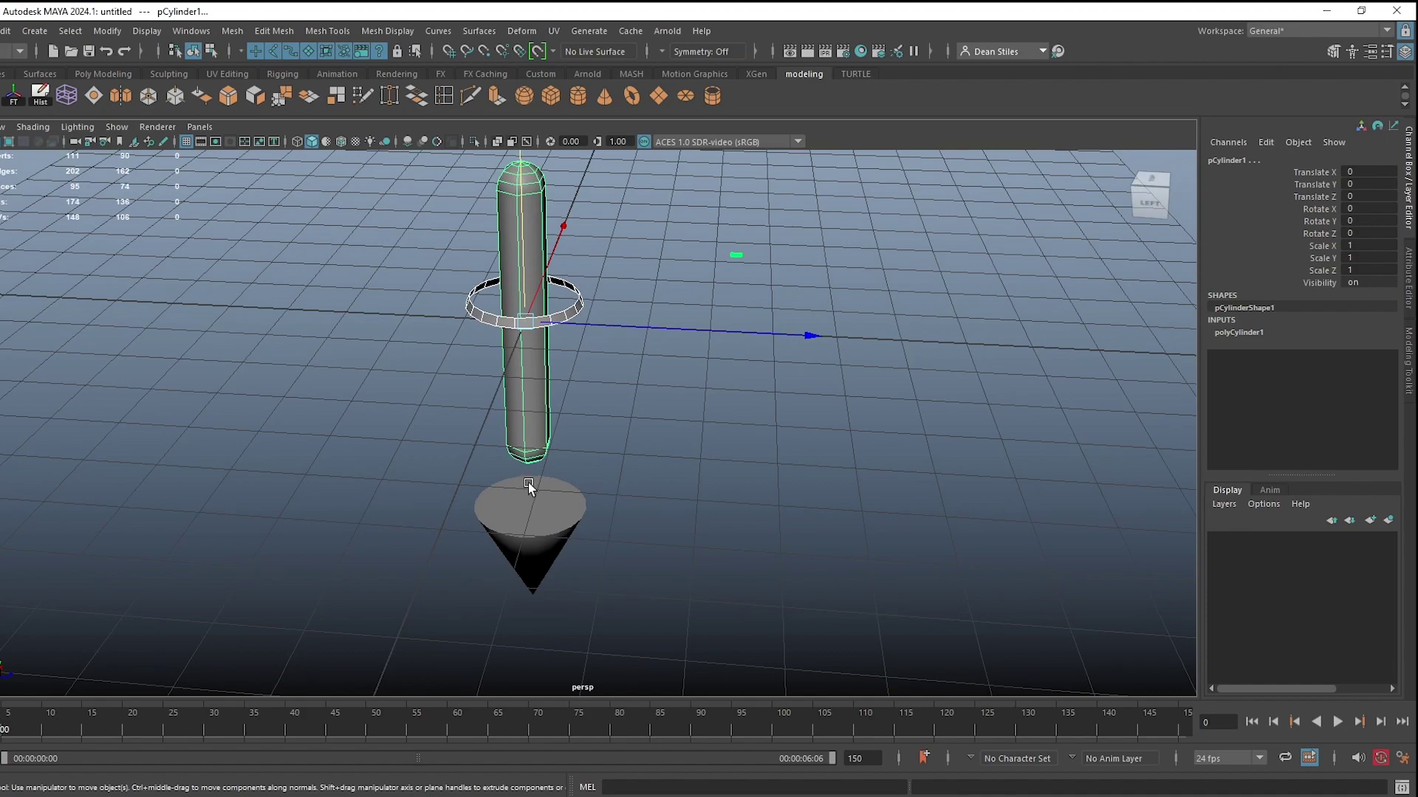
{"action": "left_click", "coordinate": [530, 493]}
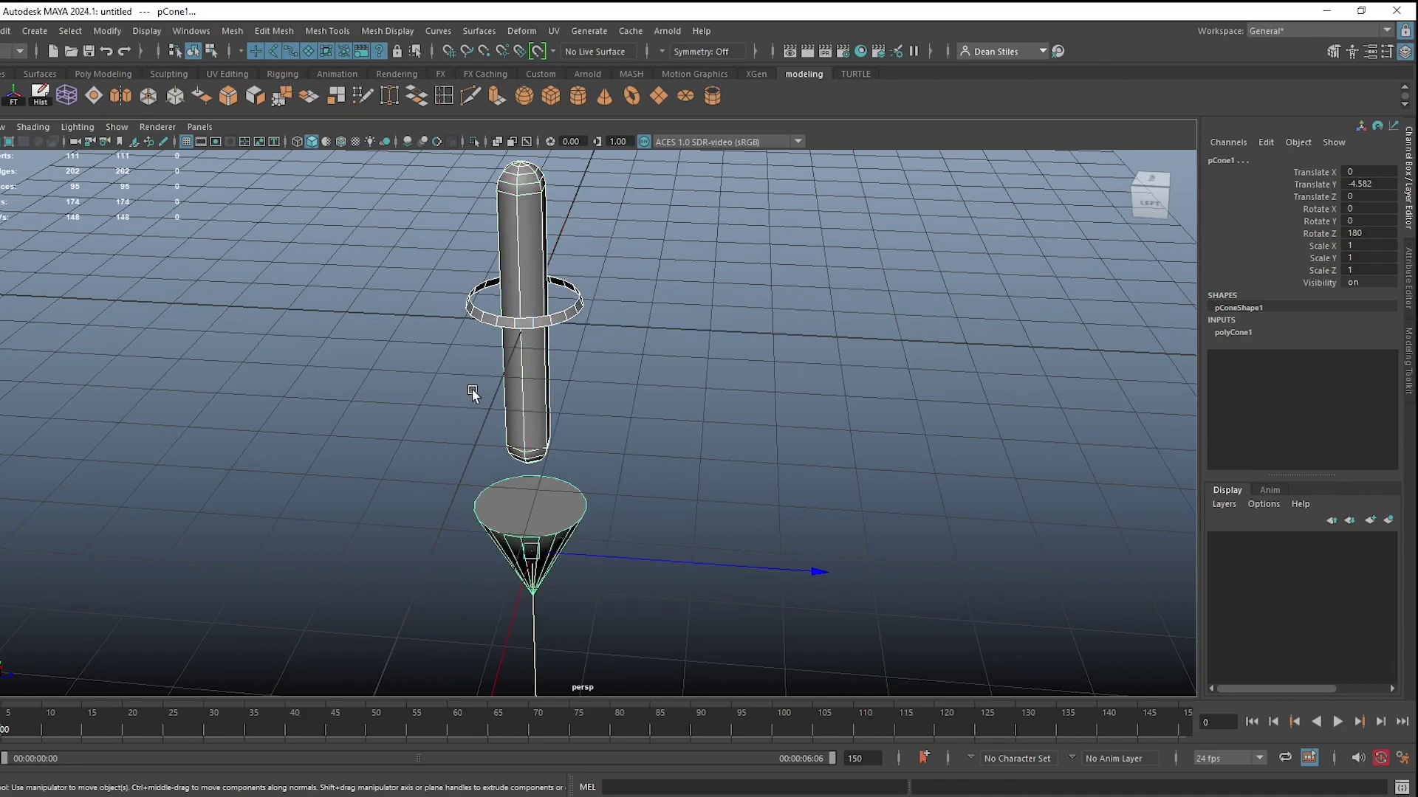
Clear the selection, select the cylinder and ring, and toggle the cylinder off and the cone on with a selection box.
{"action": "left_click", "coordinate": [431, 427]}
{"action": "left_click", "coordinate": [545, 391]}
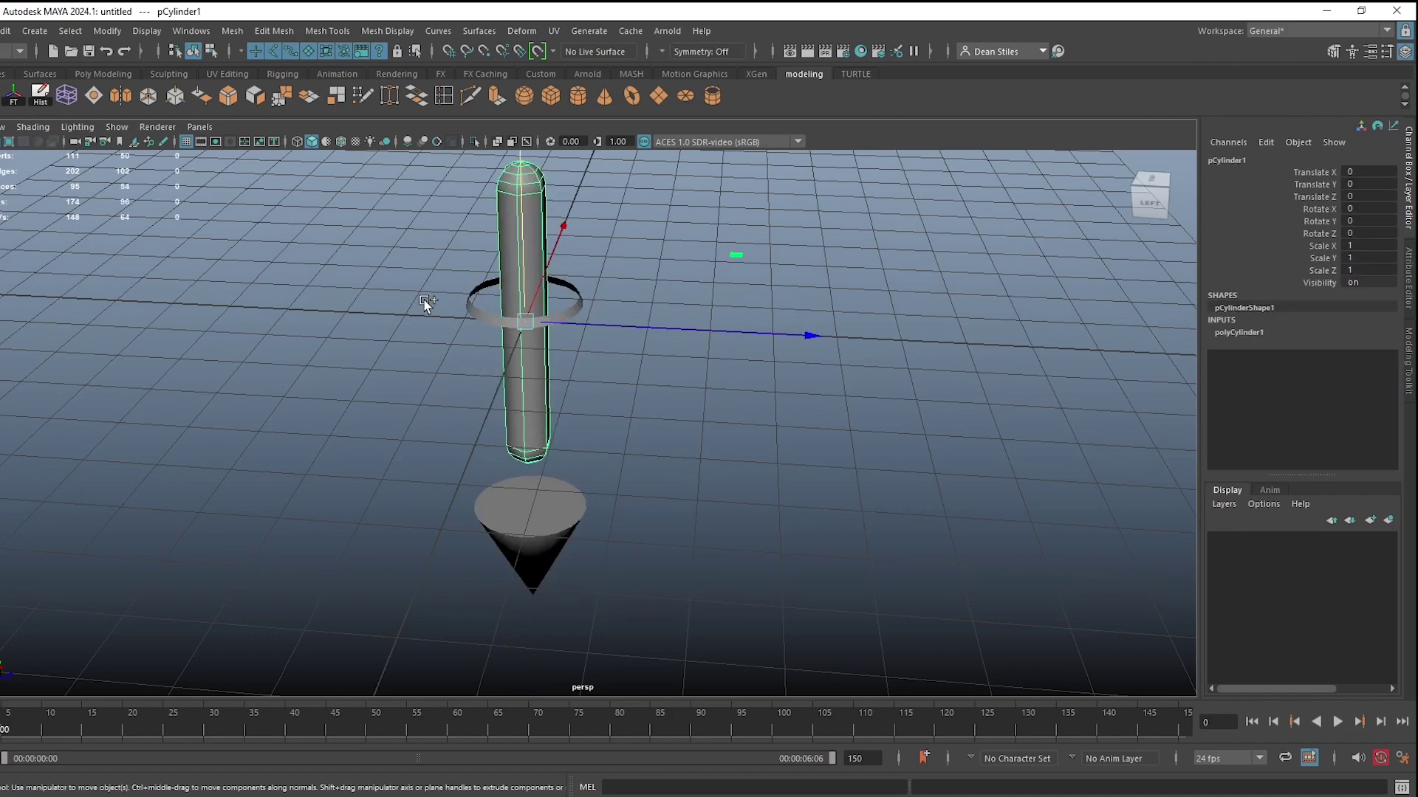
{"action": "left_click", "coordinate": [524, 332], "text": "shift"}
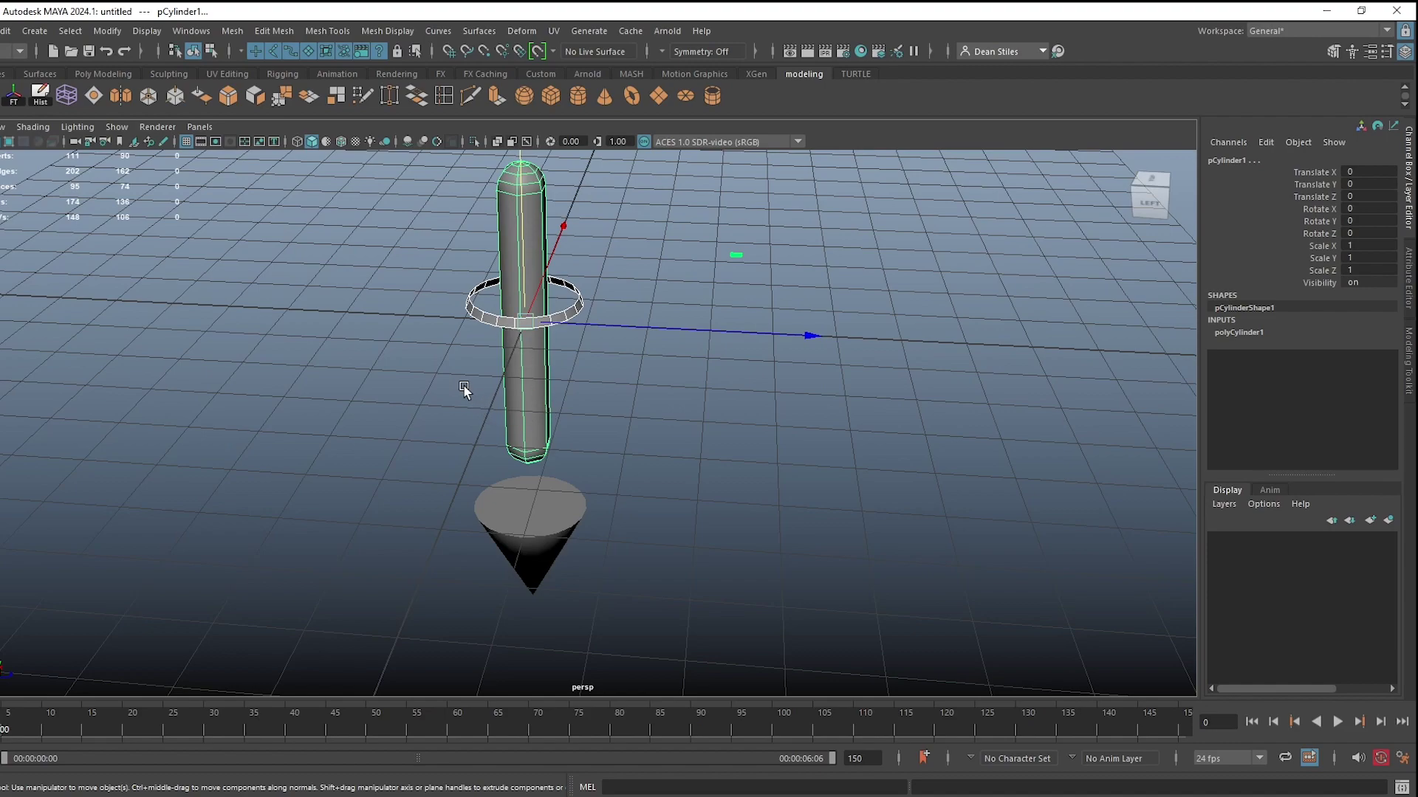
{"action": "left_click_drag", "start_coordinate": [457, 385], "coordinate": [692, 681]}
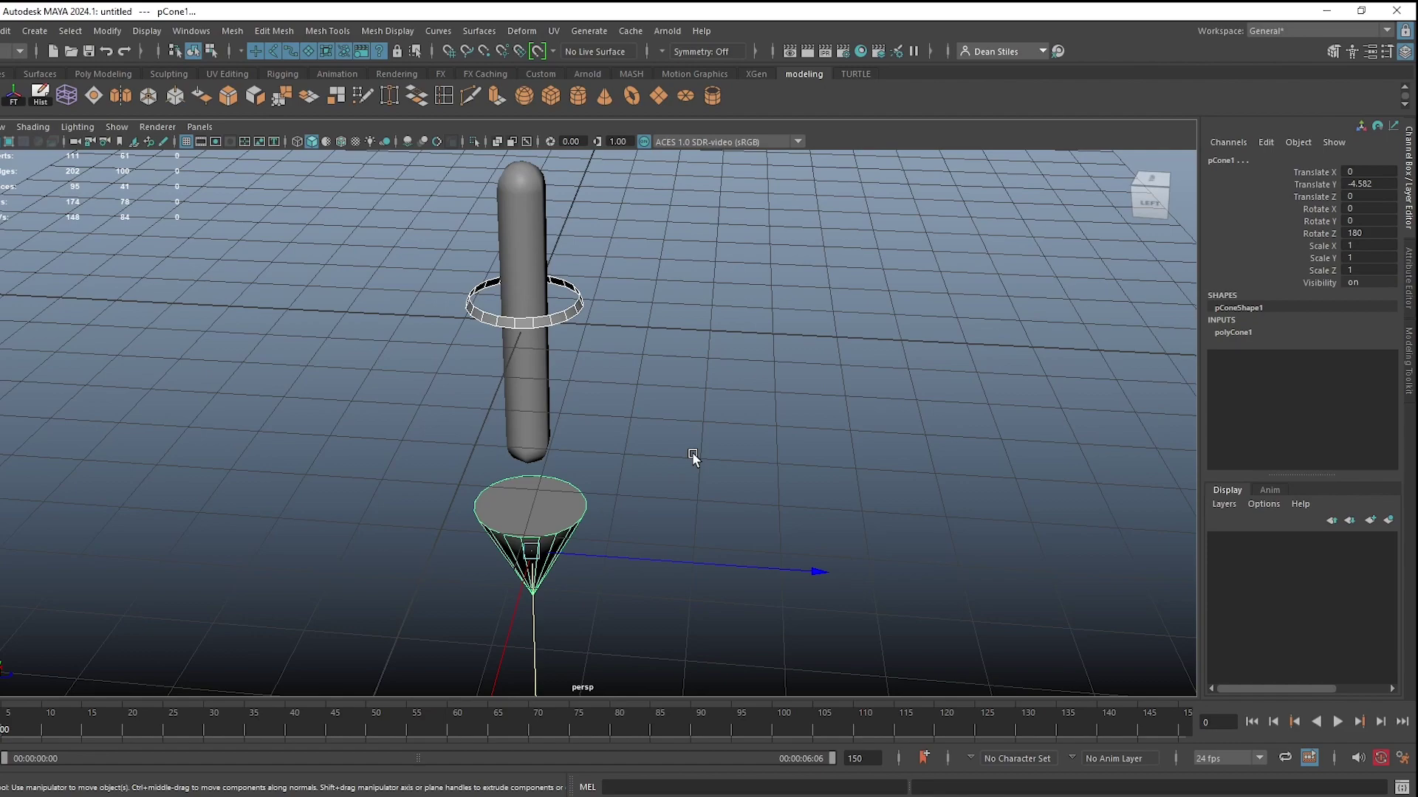
Select the cylinder alone, frame it in the view, and clear the selection.
{"action": "scroll", "coordinate": [513, 454], "scroll_direction": "up", "scroll_amount": 2}
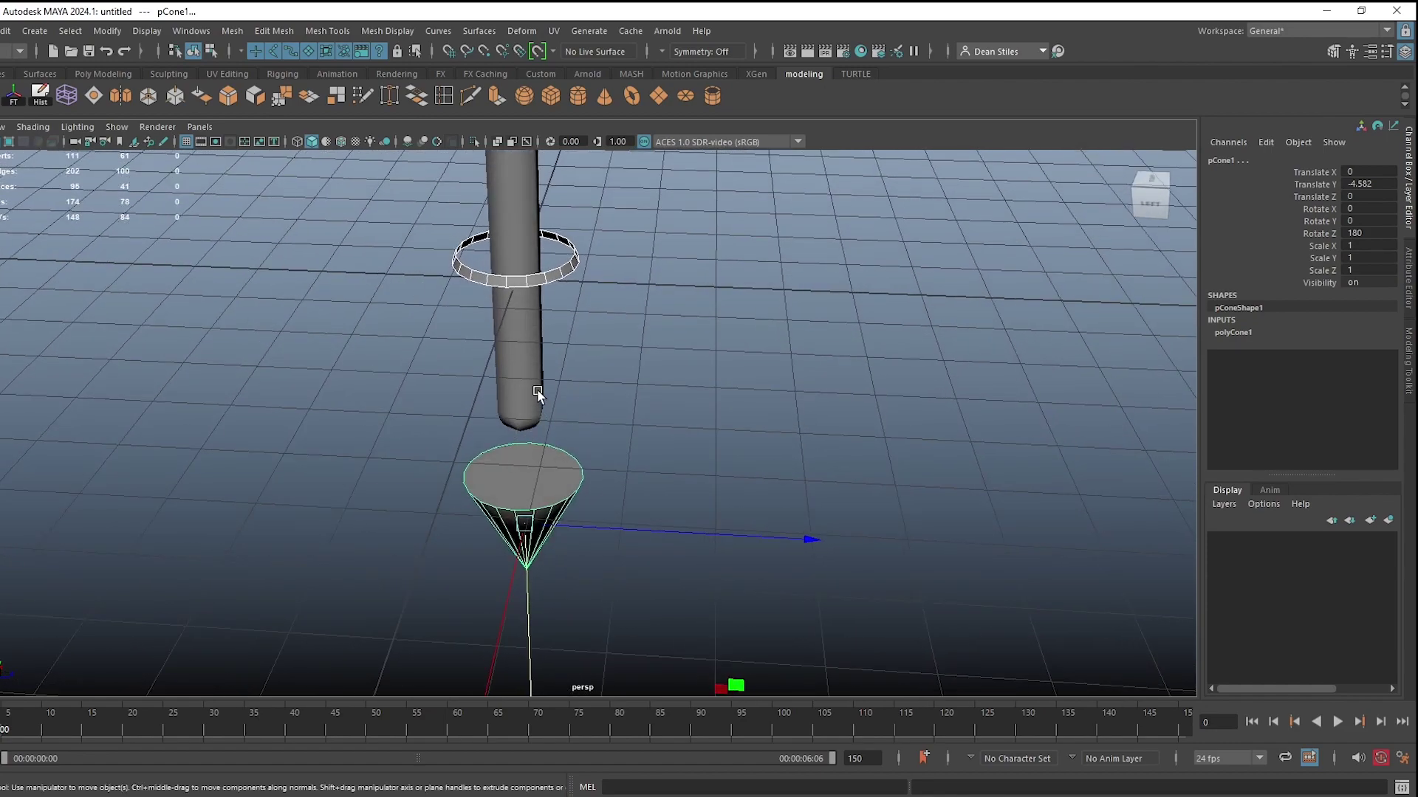
{"action": "left_click", "coordinate": [516, 361]}
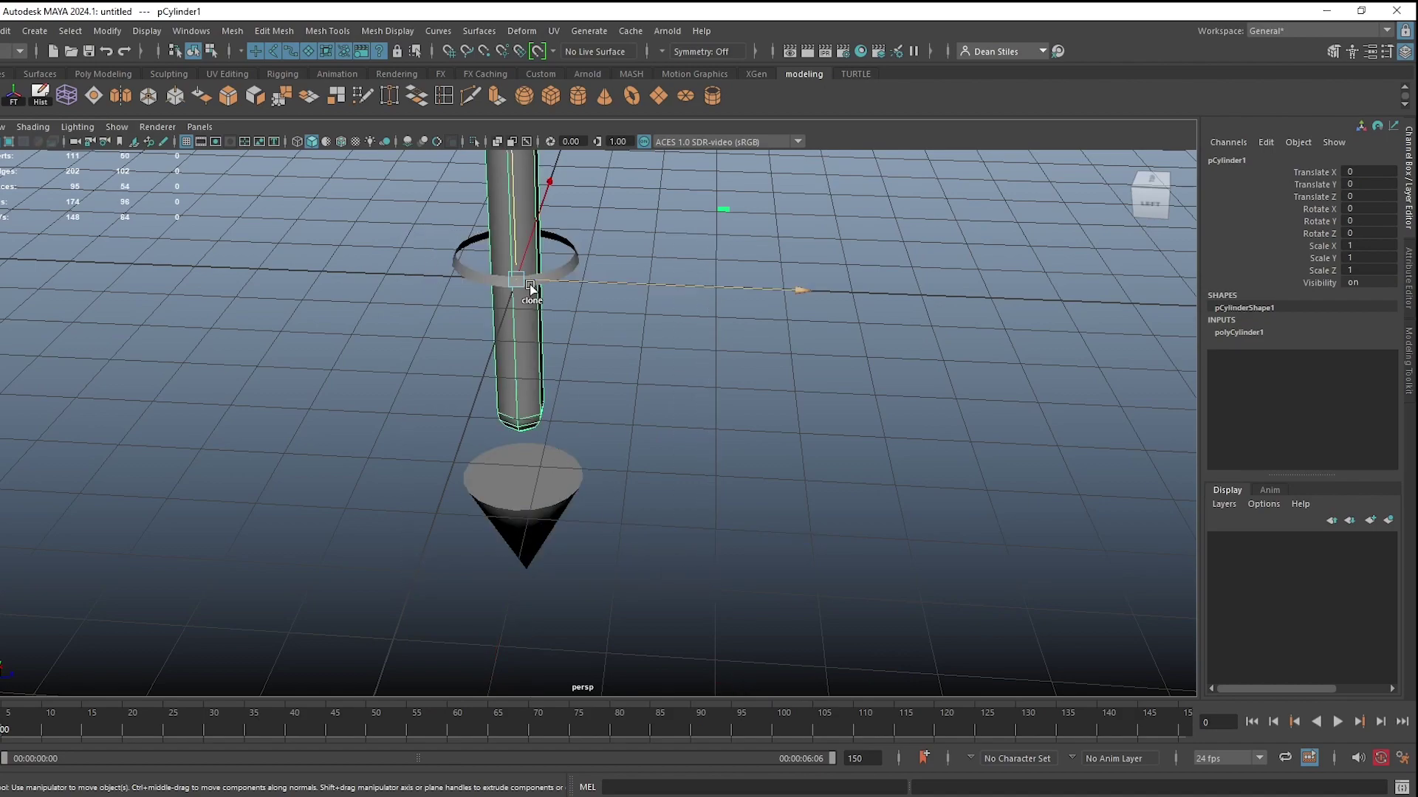
{"action": "key", "text": "f"}
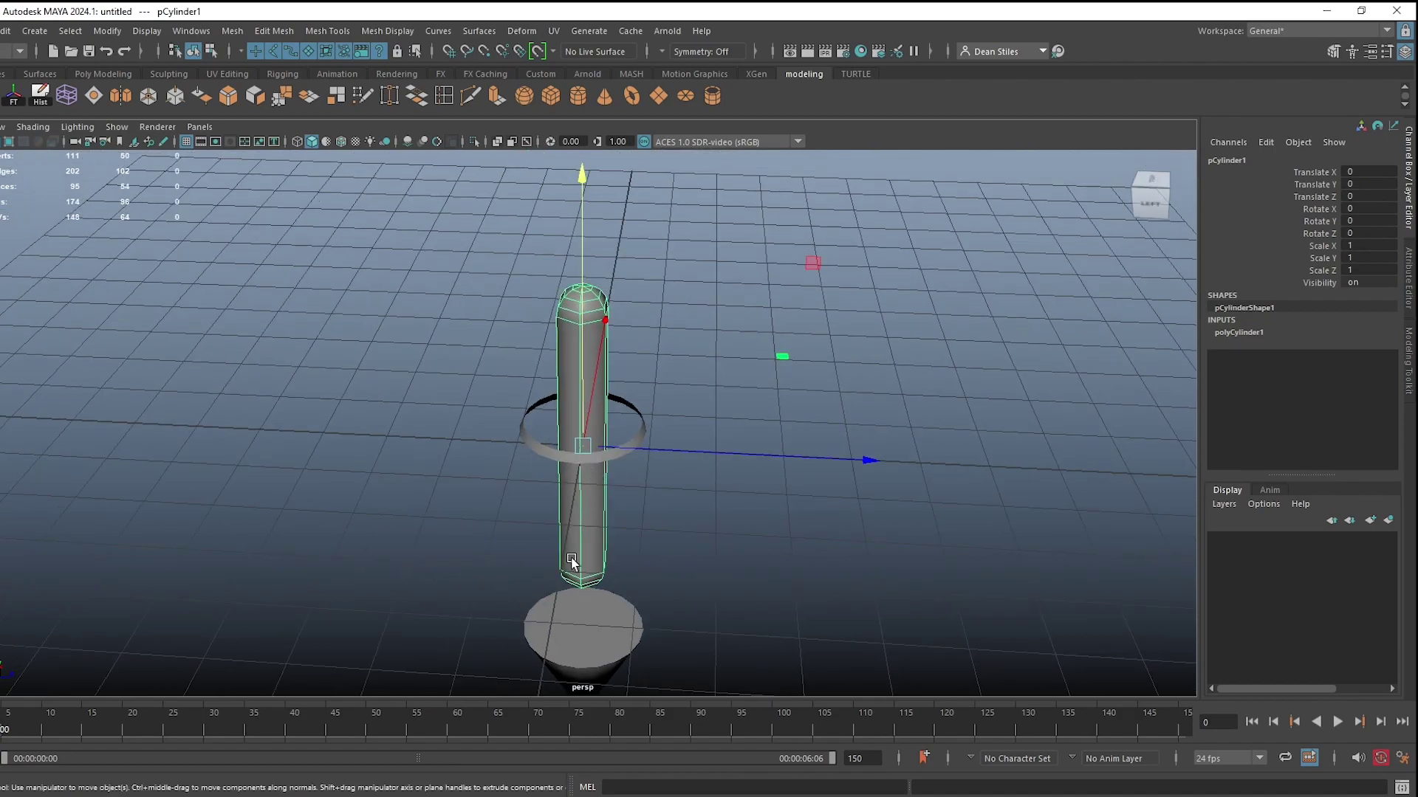
{"action": "left_click_drag", "start_coordinate": [579, 563], "coordinate": [559, 585], "text": "alt"}
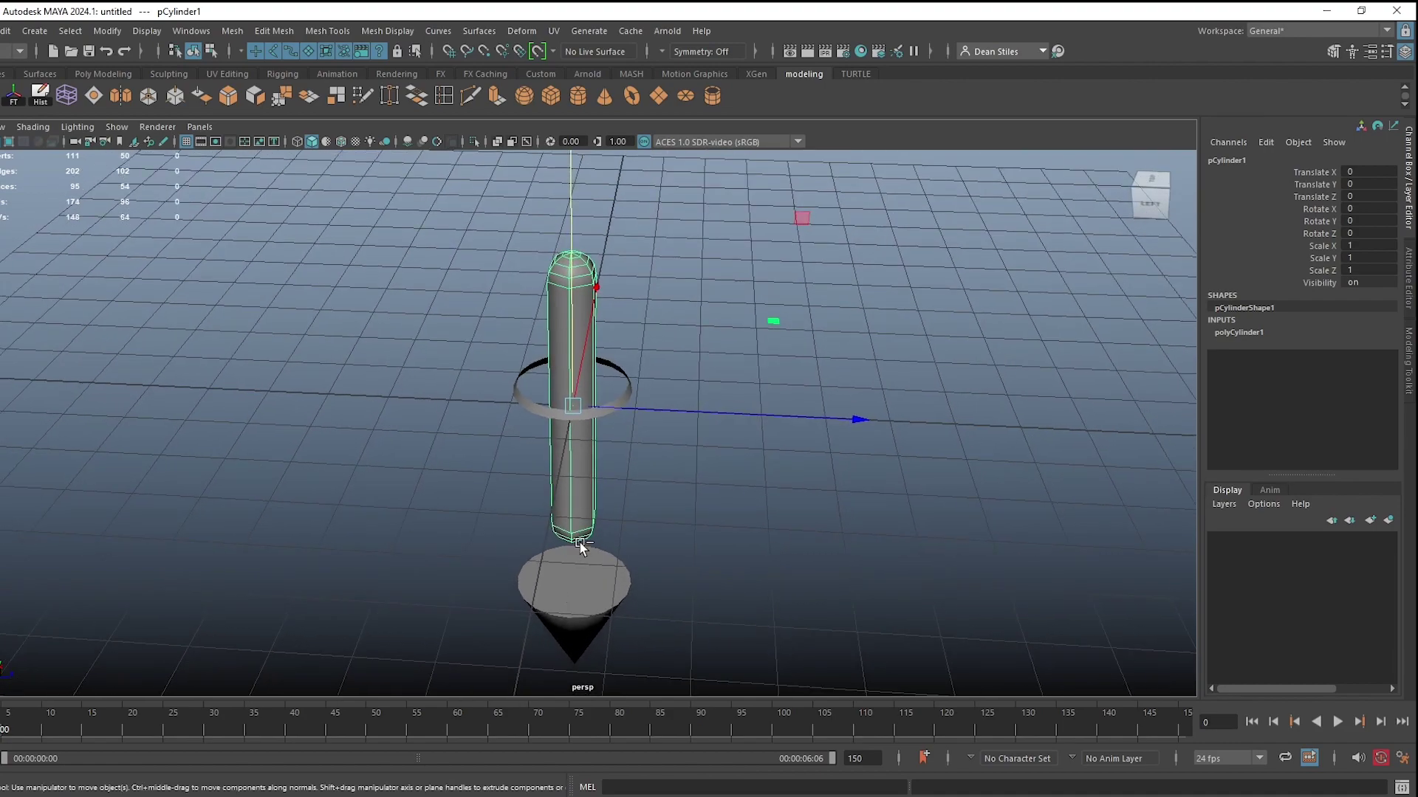
{"action": "left_click", "coordinate": [1010, 618]}
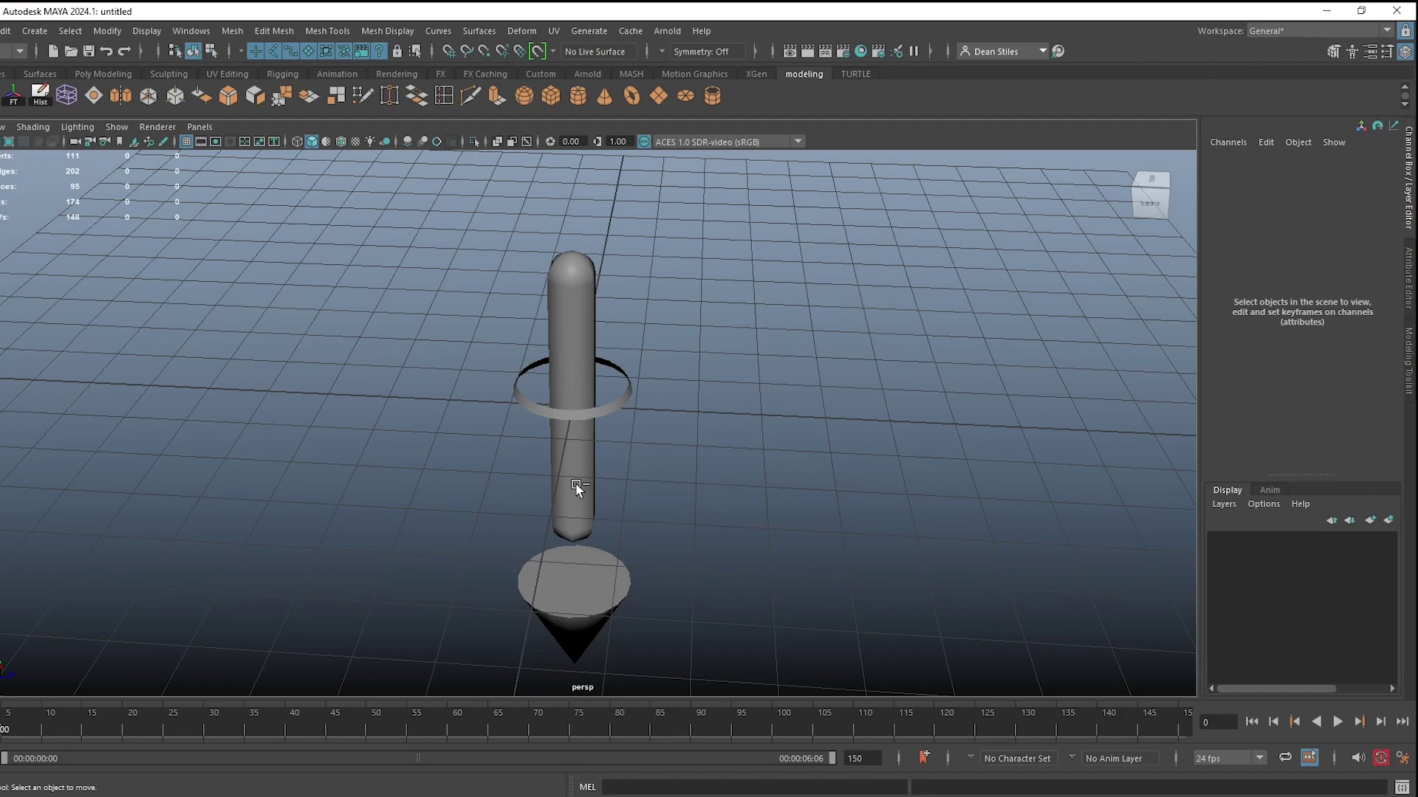
Practice box-selecting the cylinder, ring and cone together.
{"action": "left_click_drag", "start_coordinate": [447, 330], "coordinate": [706, 661]}
{"action": "left_click_drag", "start_coordinate": [492, 343], "coordinate": [661, 583]}
{"action": "left_click", "coordinate": [561, 443]}
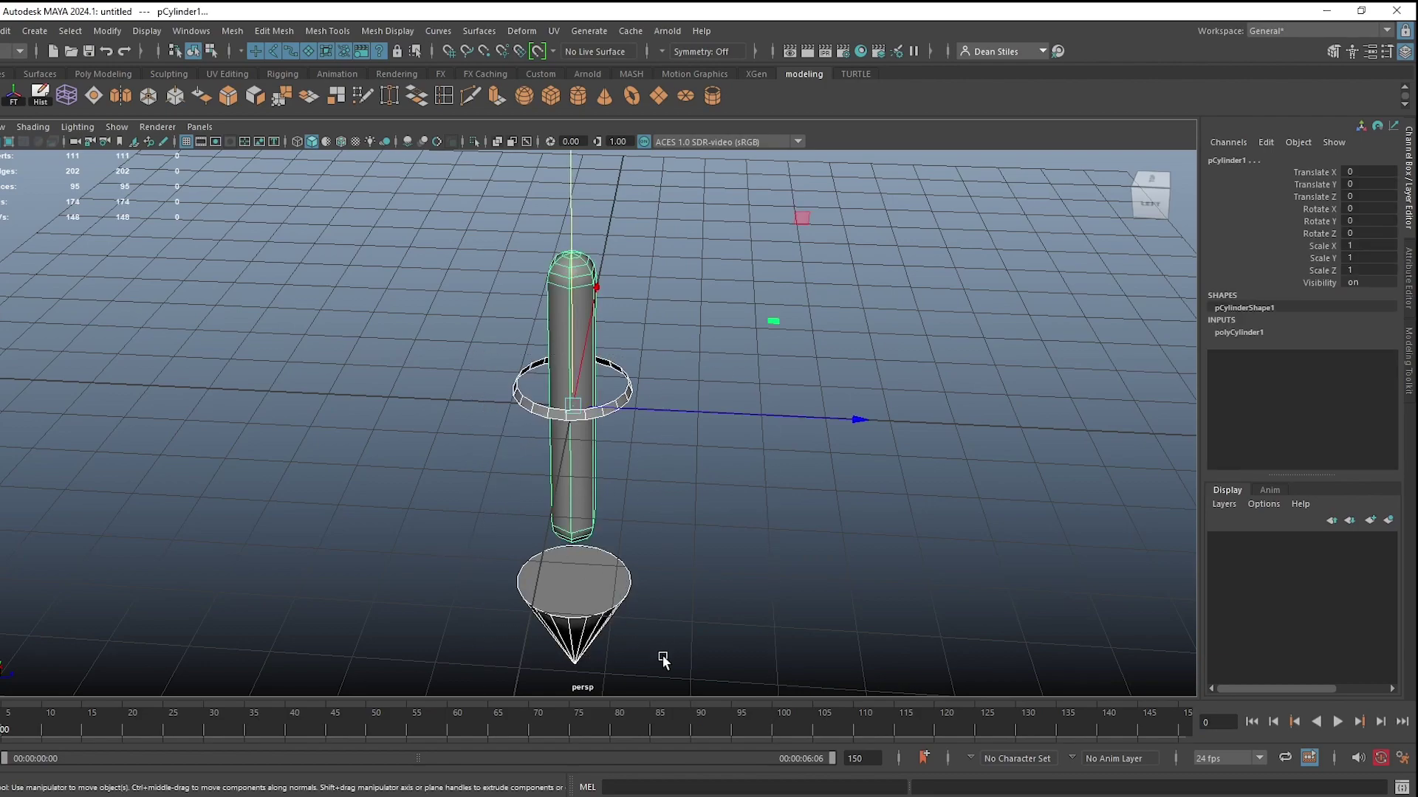
{"action": "left_click_drag", "start_coordinate": [480, 347], "coordinate": [666, 644]}
{"action": "left_click", "coordinate": [474, 335]}
{"action": "left_click_drag", "start_coordinate": [480, 335], "coordinate": [804, 676]}
Create a polygon cube and move it about 2.8 units along Z, beside the cylinder.
{"action": "left_click", "coordinate": [551, 96]}
{"action": "left_click_drag", "start_coordinate": [696, 423], "coordinate": [874, 465]}
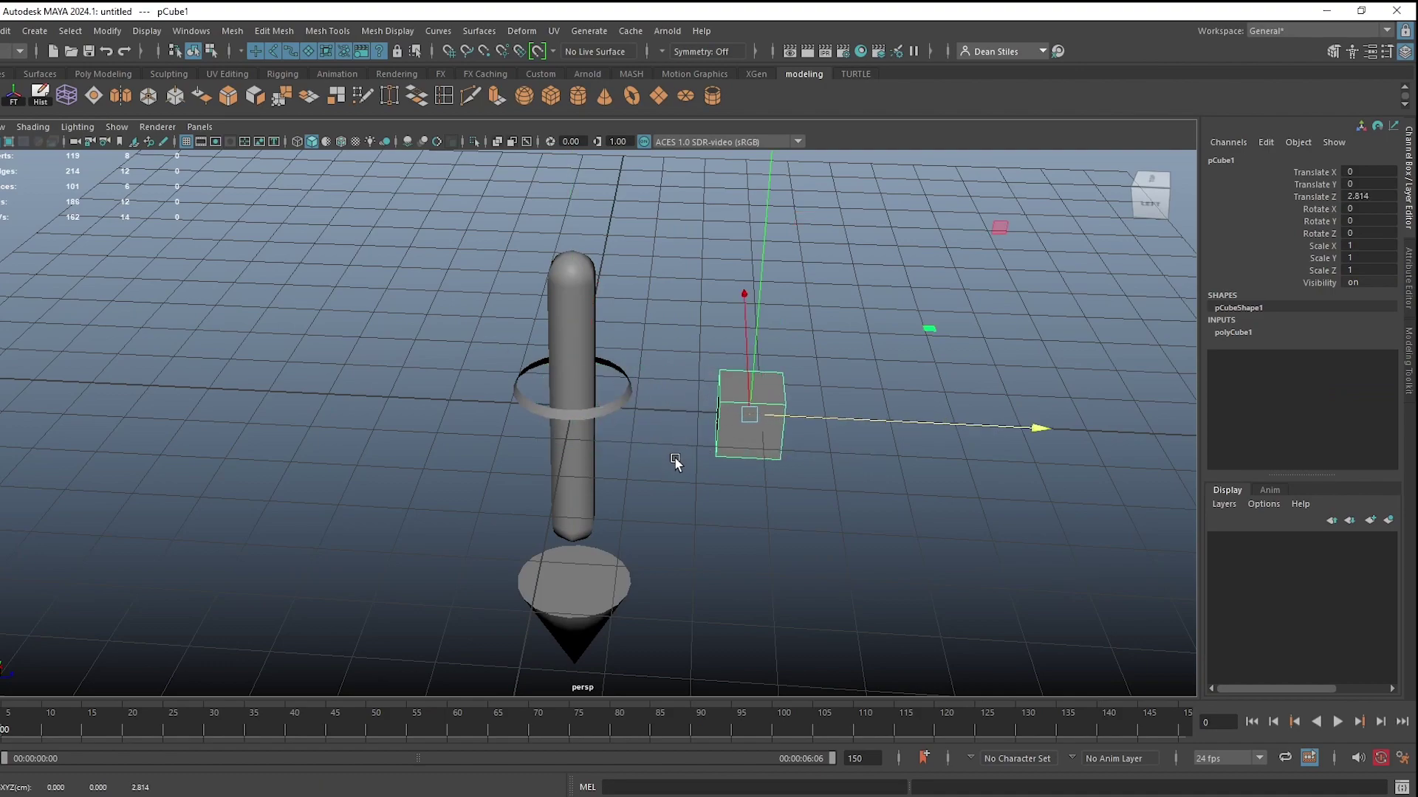
Box-select across the objects, select the cube with the Select tool, and pick other objects singly, ending on the cone.
{"action": "left_click_drag", "start_coordinate": [758, 587], "coordinate": [441, 324]}
{"action": "mouse_move", "coordinate": [620, 433]}
{"action": "left_mouse_down", "text": "alt"}
{"action": "mouse_move", "coordinate": [561, 400]}
{"action": "mouse_move", "coordinate": [606, 410]}
{"action": "left_mouse_up", "text": "alt"}
{"action": "left_click", "coordinate": [764, 402]}
{"action": "key", "text": "q"}
{"action": "left_click_drag", "start_coordinate": [755, 423], "coordinate": [632, 438], "text": "alt"}
{"action": "left_click", "coordinate": [506, 509]}
{"action": "left_click", "coordinate": [533, 454]}
{"action": "left_click", "coordinate": [499, 595]}
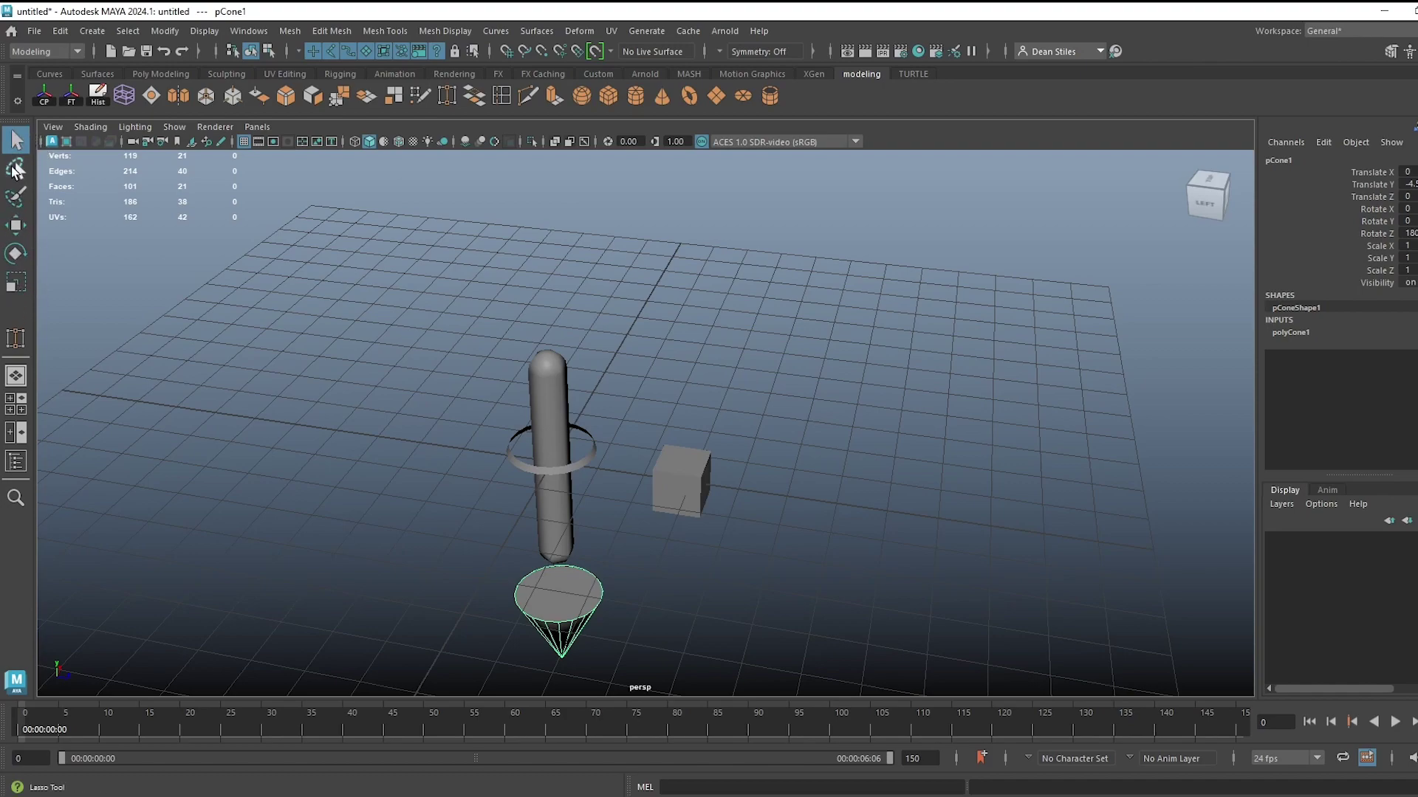
Cycle the cone through the Move, Rotate and Scale tools and select the cylinder with the Move tool.
{"action": "left_click", "coordinate": [15, 225]}
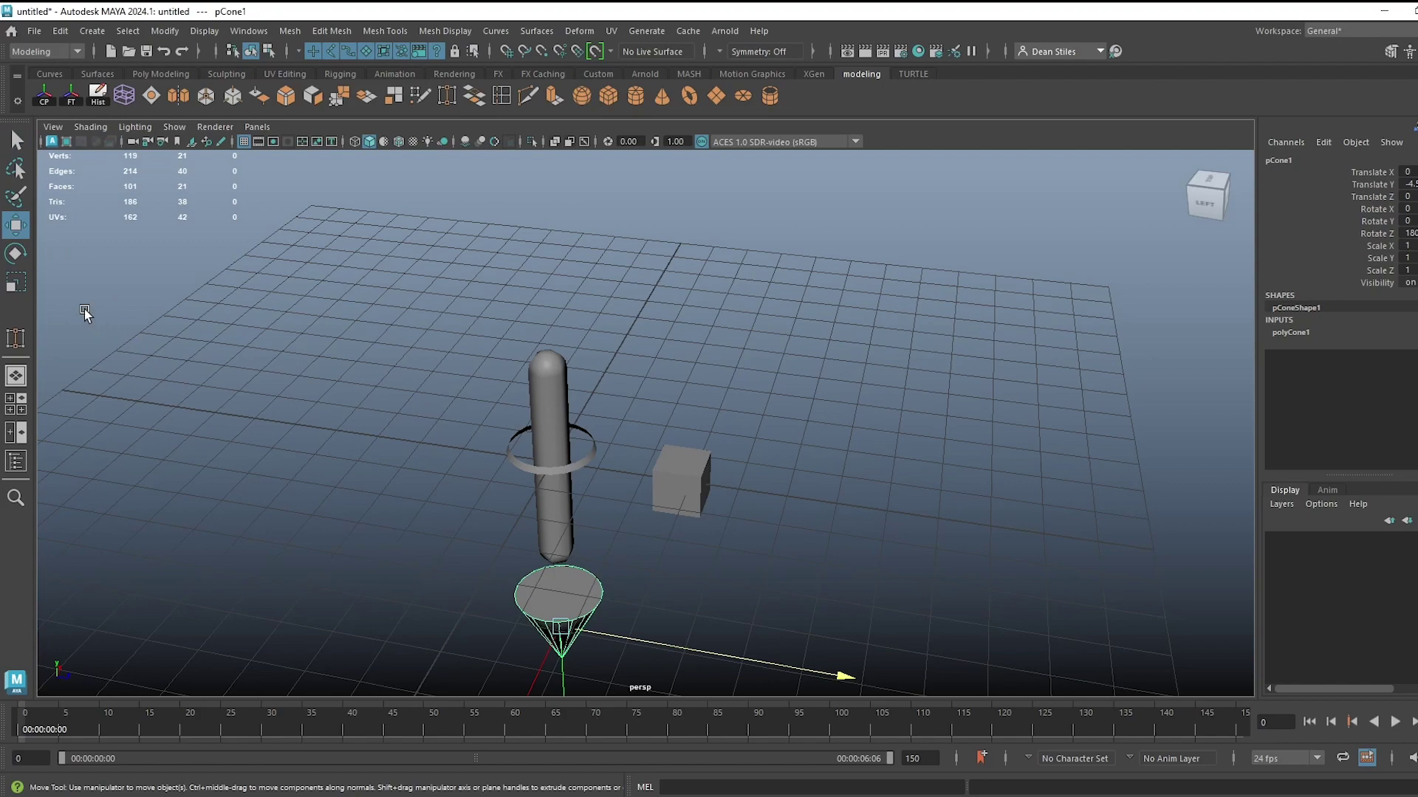
{"action": "key", "text": "e"}
{"action": "key", "text": "r"}
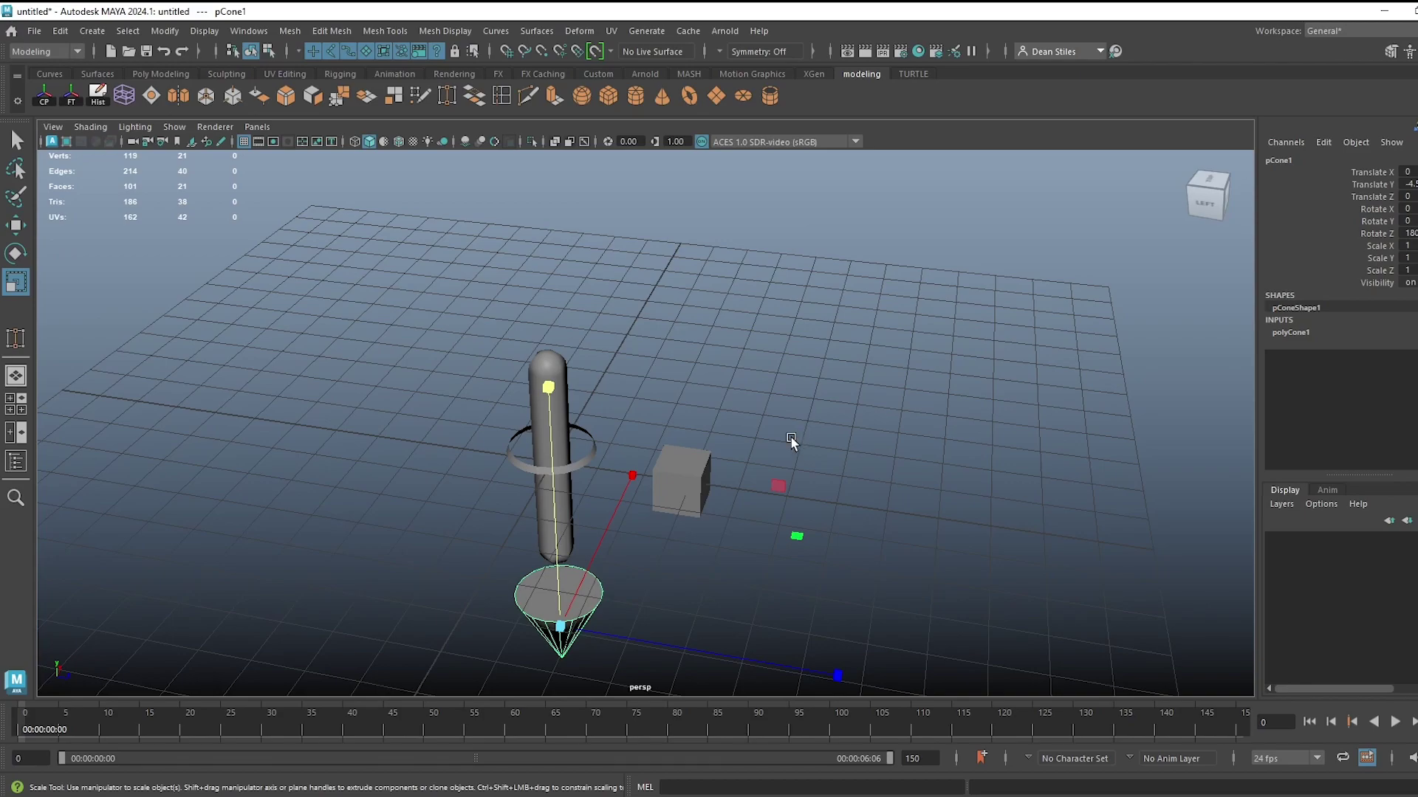
{"action": "key", "text": "w"}
{"action": "left_click", "coordinate": [544, 391]}
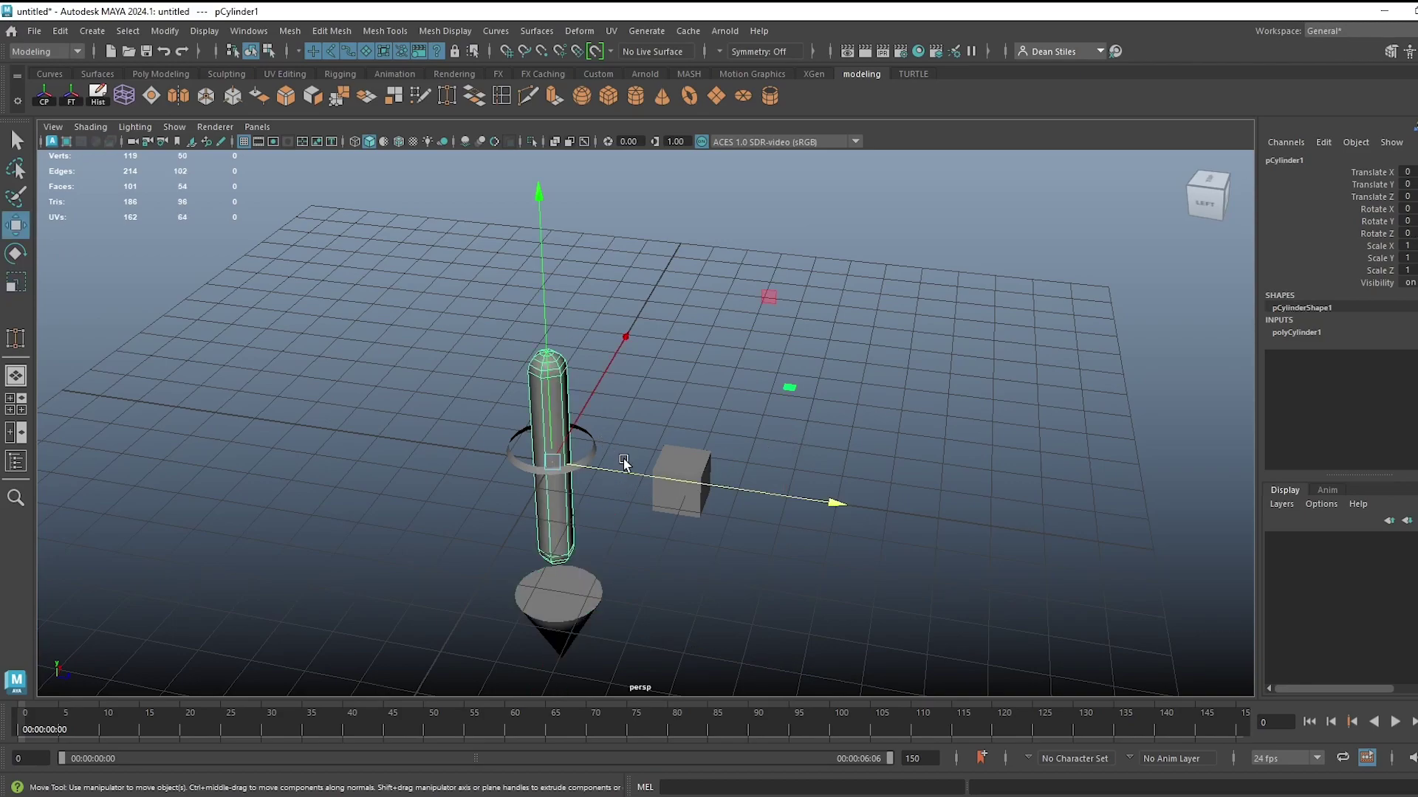
Try moving the cylinder about 0.36 along Z and slightly up along Y, undoing each move.
{"action": "left_click_drag", "start_coordinate": [635, 472], "coordinate": [927, 516], "text": "alt"}
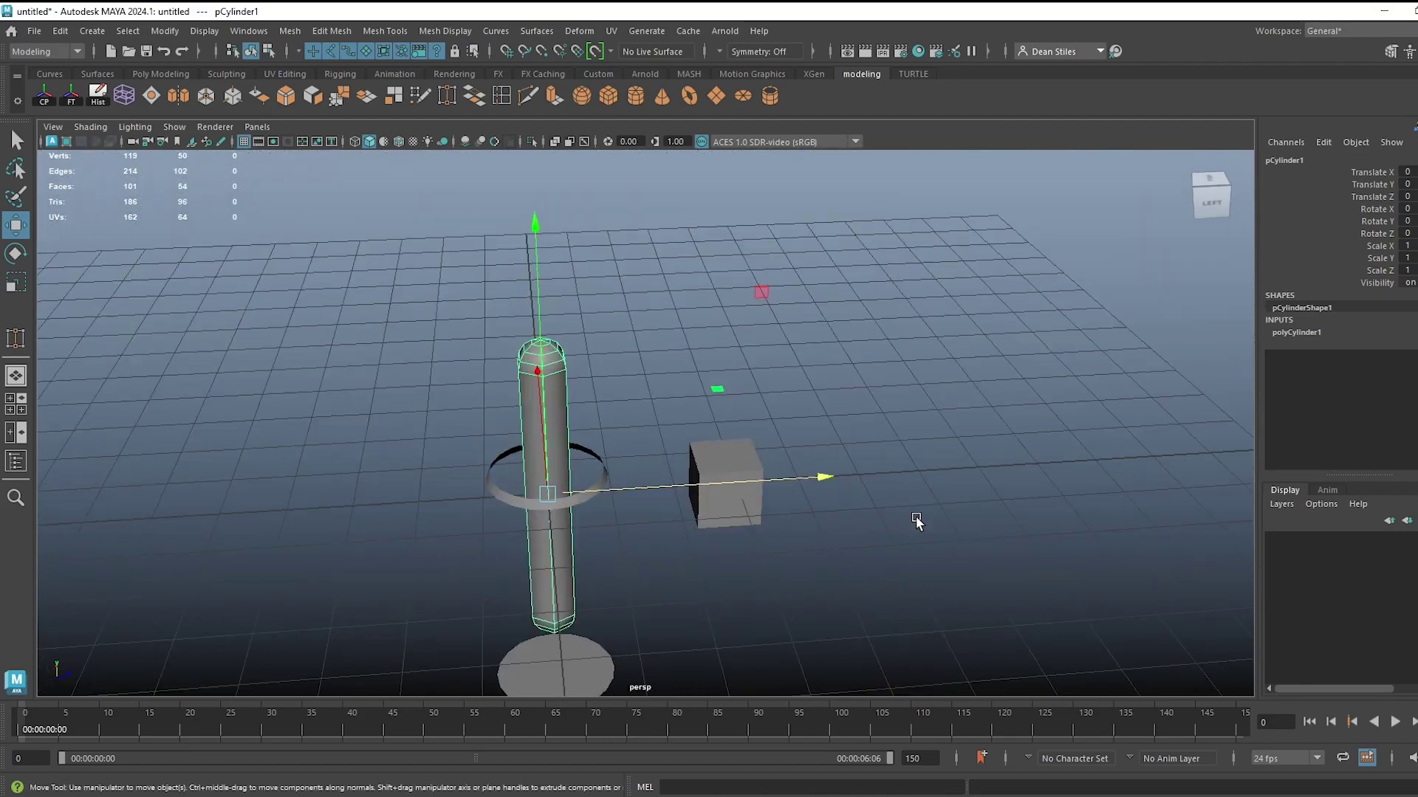
{"action": "mouse_move", "coordinate": [832, 481]}
{"action": "left_mouse_down"}
{"action": "mouse_move", "coordinate": [918, 481]}
{"action": "mouse_move", "coordinate": [865, 493]}
{"action": "mouse_move", "coordinate": [845, 481]}
{"action": "left_mouse_up"}
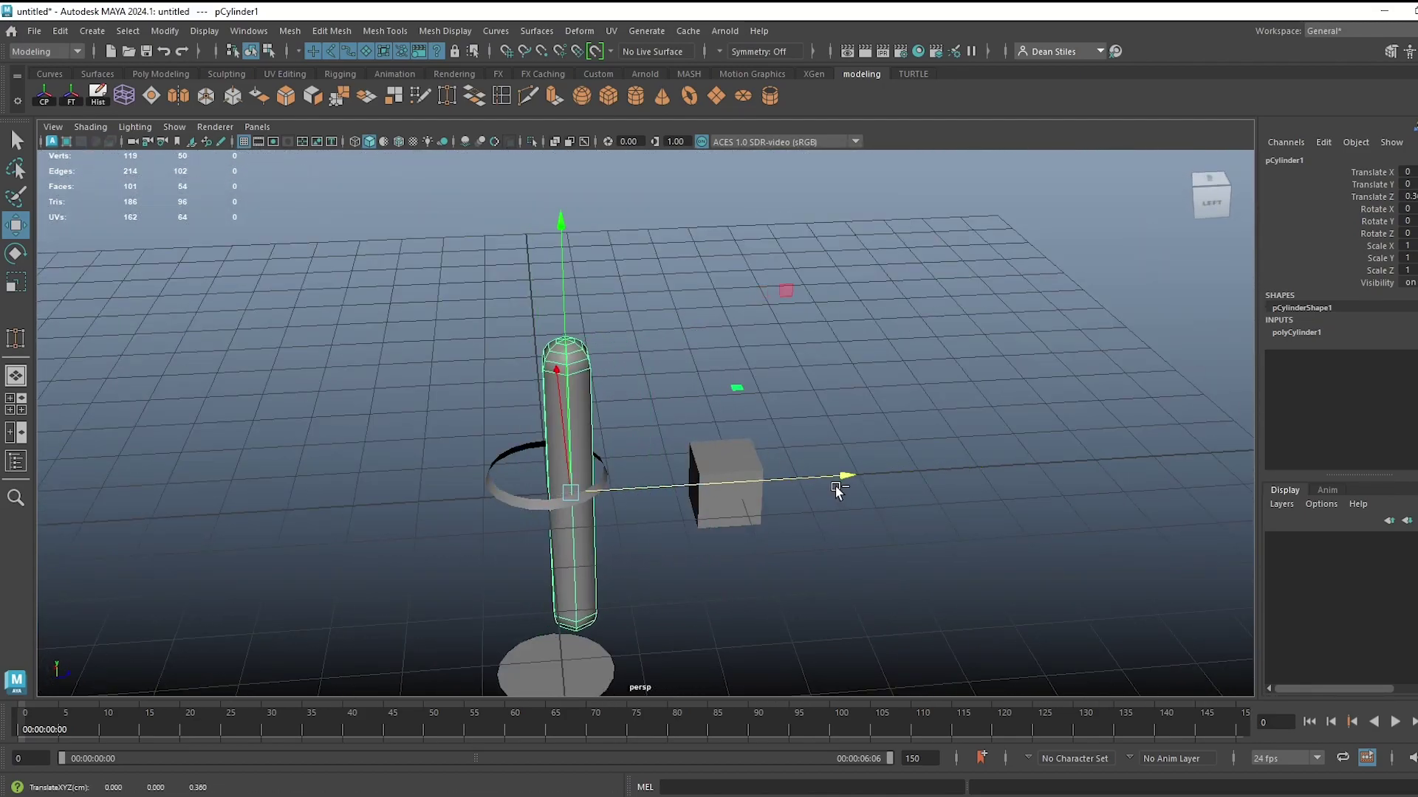
{"action": "key", "text": "ctrl+z"}
{"action": "mouse_move", "coordinate": [543, 277]}
{"action": "left_mouse_down"}
{"action": "mouse_move", "coordinate": [542, 183]}
{"action": "mouse_move", "coordinate": [542, 259]}
{"action": "left_mouse_up"}
{"action": "left_click_drag", "start_coordinate": [542, 258], "coordinate": [672, 371], "text": "alt"}
{"action": "key", "text": "ctrl+z"}
Move the cylinder with the planar and Z-axis handles to about X -3.4, Y 1.0, Z -9.8.
{"action": "left_click_drag", "start_coordinate": [592, 498], "coordinate": [595, 296]}
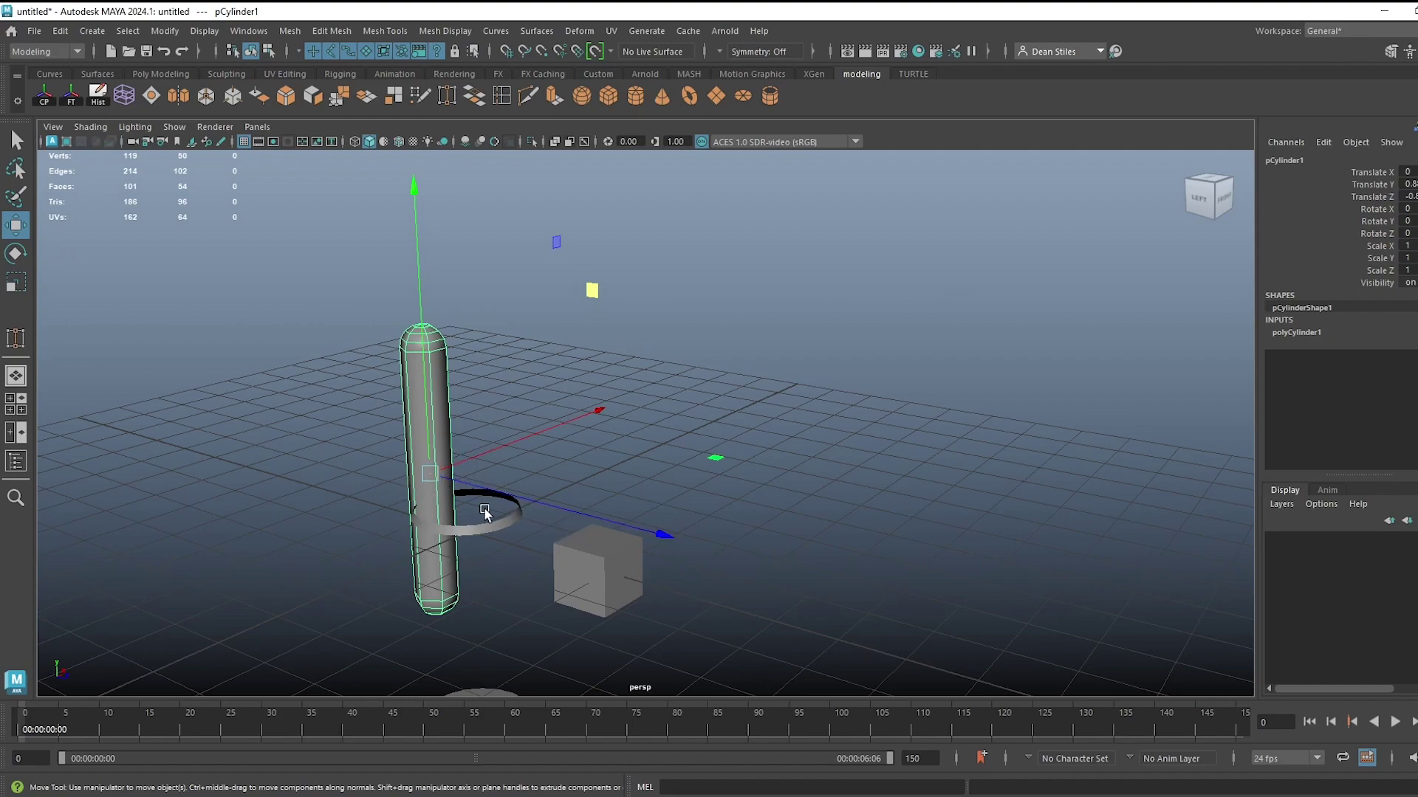
{"action": "left_click_drag", "start_coordinate": [662, 535], "coordinate": [598, 507]}
{"action": "left_click_drag", "start_coordinate": [601, 262], "coordinate": [310, 472]}
{"action": "left_click_drag", "start_coordinate": [546, 556], "coordinate": [383, 335], "text": "alt"}
{"action": "left_click_drag", "start_coordinate": [937, 384], "coordinate": [336, 203]}
{"action": "middle_click_drag", "start_coordinate": [336, 203], "coordinate": [575, 499], "text": "alt"}
{"action": "left_click_drag", "start_coordinate": [482, 437], "coordinate": [487, 438], "text": "alt"}
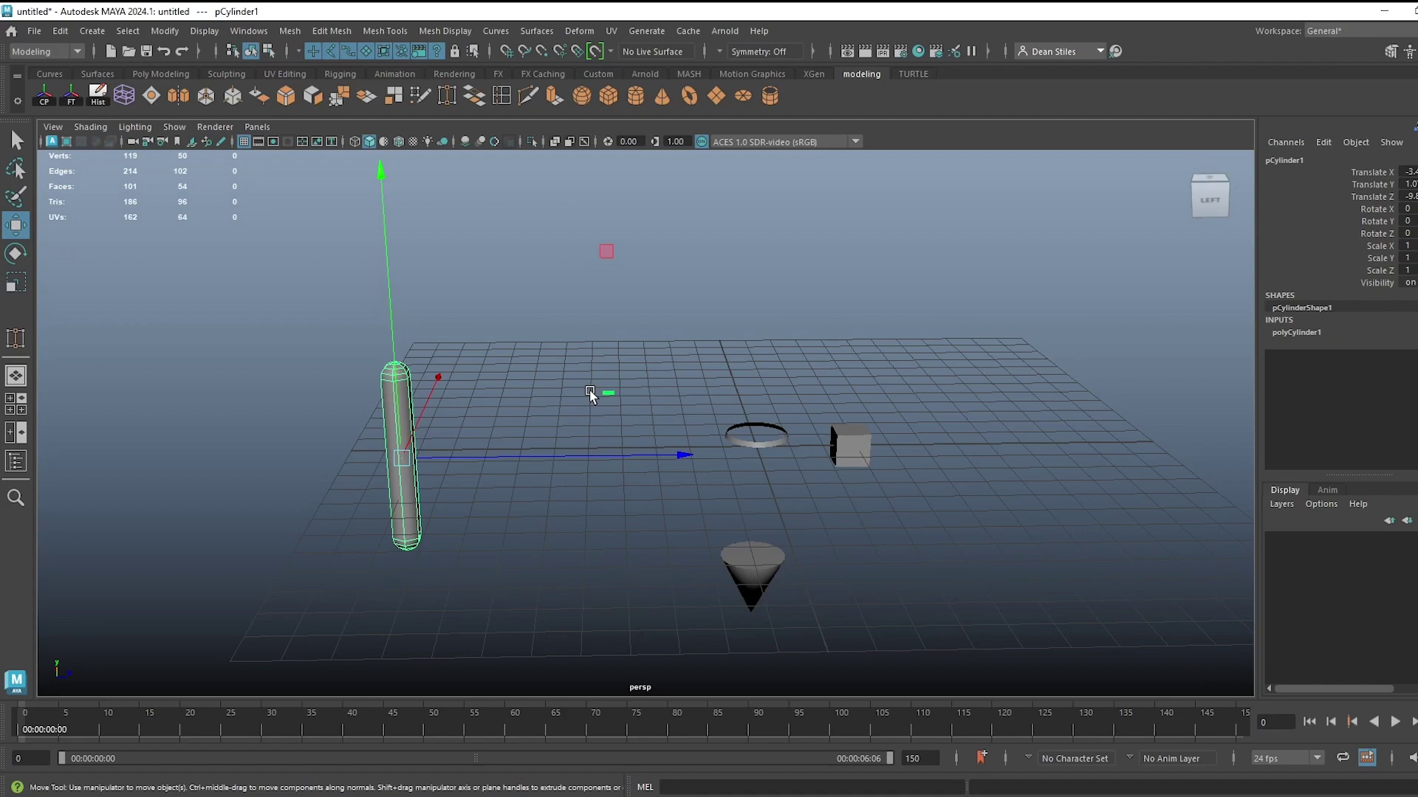
Move the cylinder freely by its center handle past the cube, to about X 2.1, Y 0.5, Z 6.7.
{"action": "left_click_drag", "start_coordinate": [404, 460], "coordinate": [683, 402]}
{"action": "mouse_move", "coordinate": [683, 402]}
{"action": "left_mouse_down", "text": "alt"}
{"action": "mouse_move", "coordinate": [609, 406]}
{"action": "mouse_move", "coordinate": [791, 402]}
{"action": "mouse_move", "coordinate": [582, 338]}
{"action": "mouse_move", "coordinate": [751, 436]}
{"action": "mouse_move", "coordinate": [689, 393]}
{"action": "left_mouse_up", "text": "alt"}
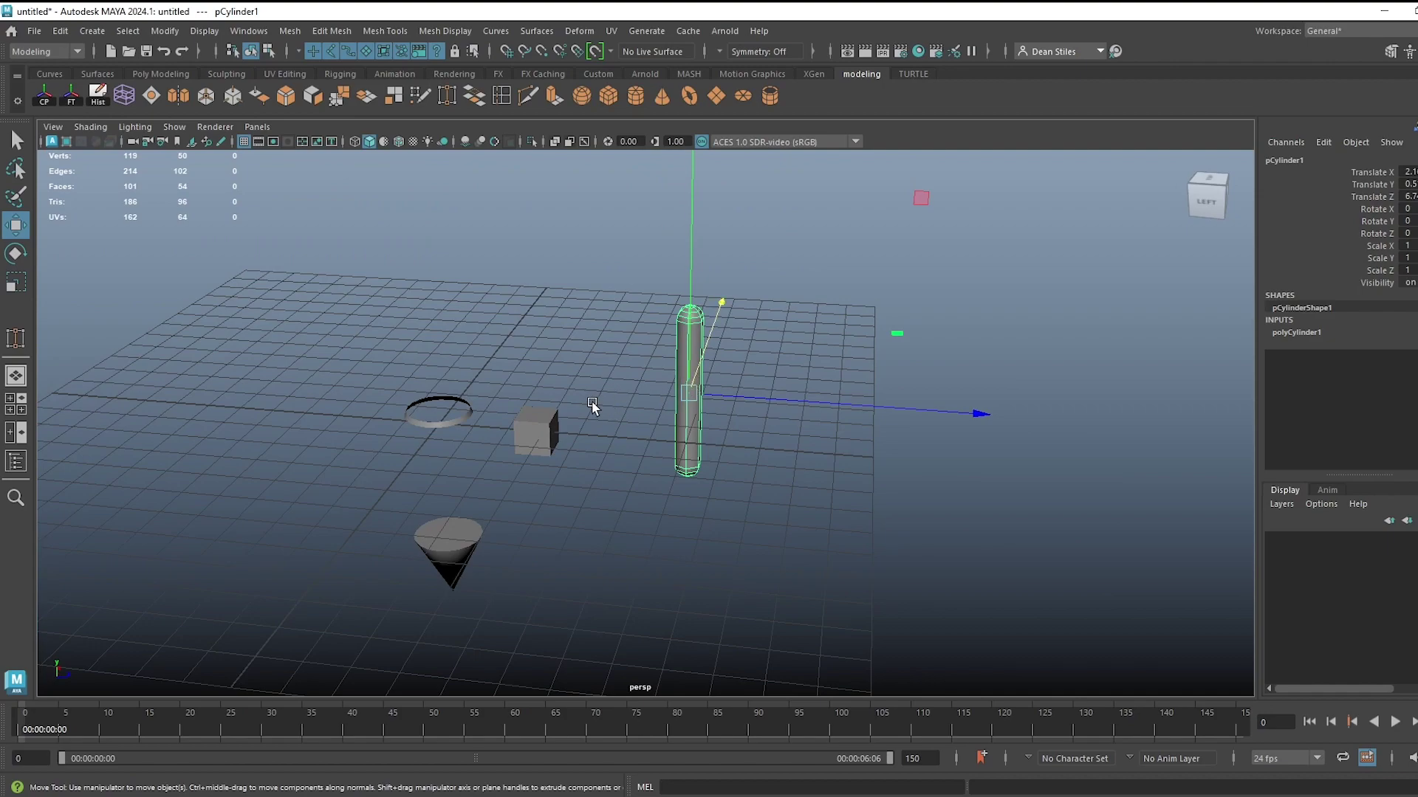
Move the cylinder freely by its center handle toward the cube, to about X 0.5, Y 0.5, Z 3.3.
{"action": "left_click_drag", "start_coordinate": [592, 405], "coordinate": [705, 392], "text": "alt"}
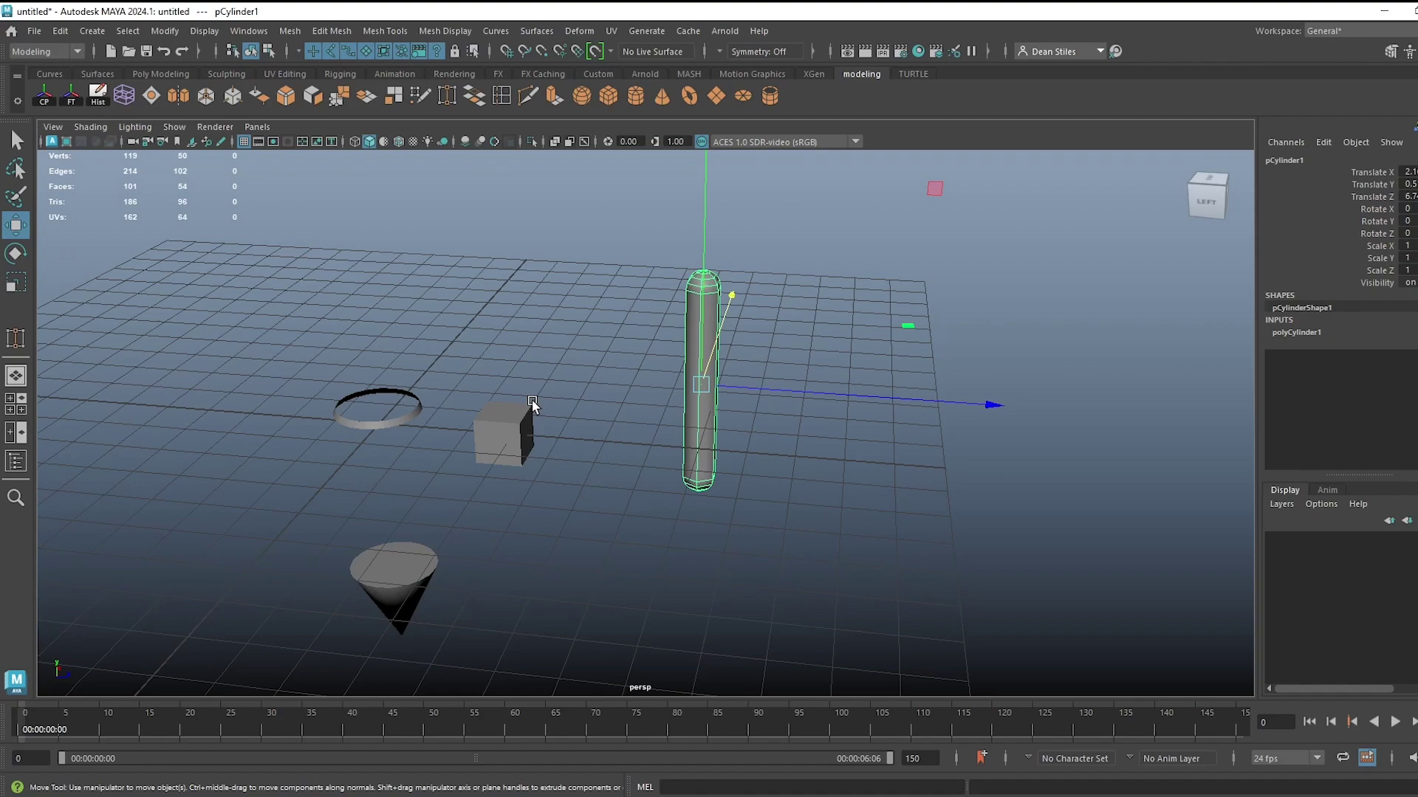
{"action": "left_click_drag", "start_coordinate": [702, 387], "coordinate": [602, 411]}
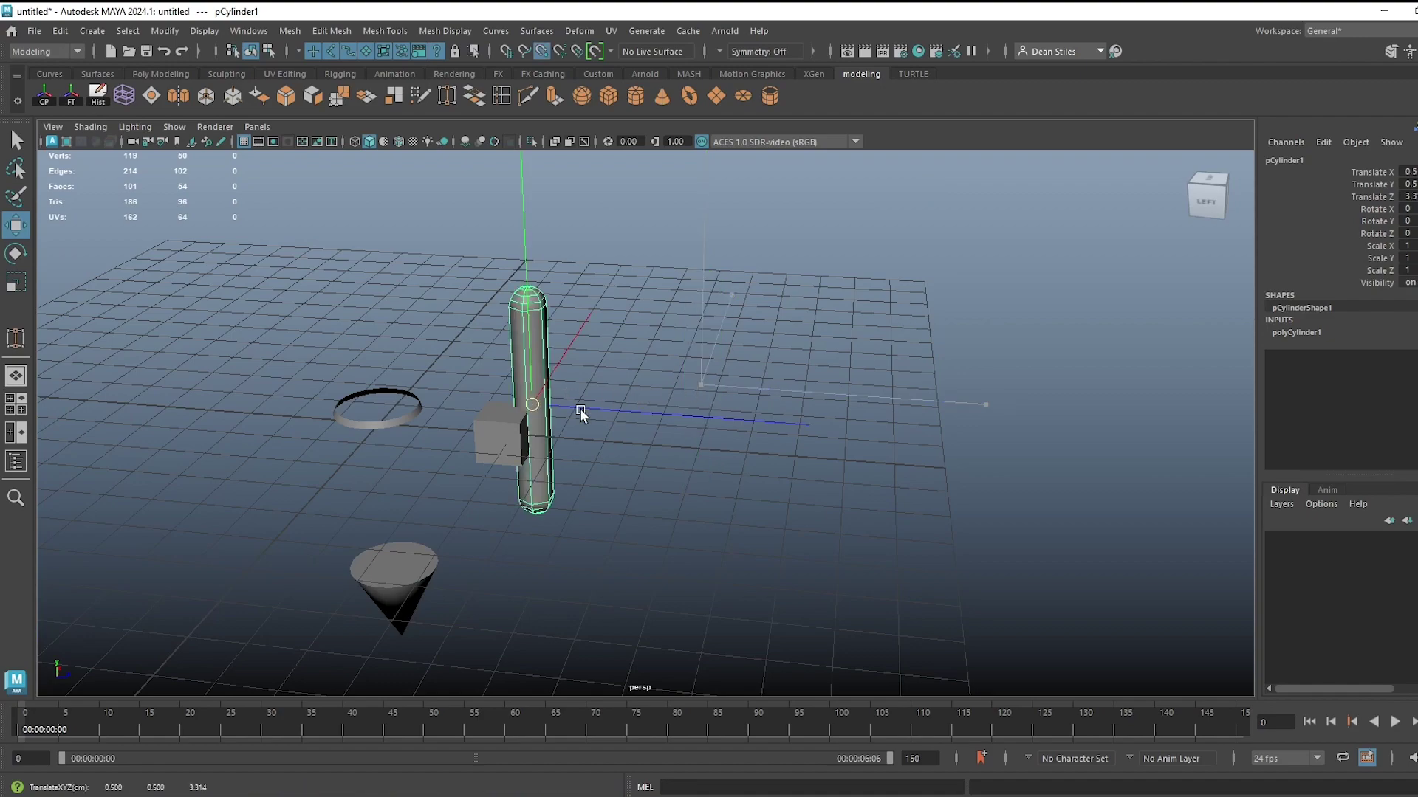
{"action": "scroll", "coordinate": [533, 408], "scroll_direction": "up", "scroll_amount": 5}
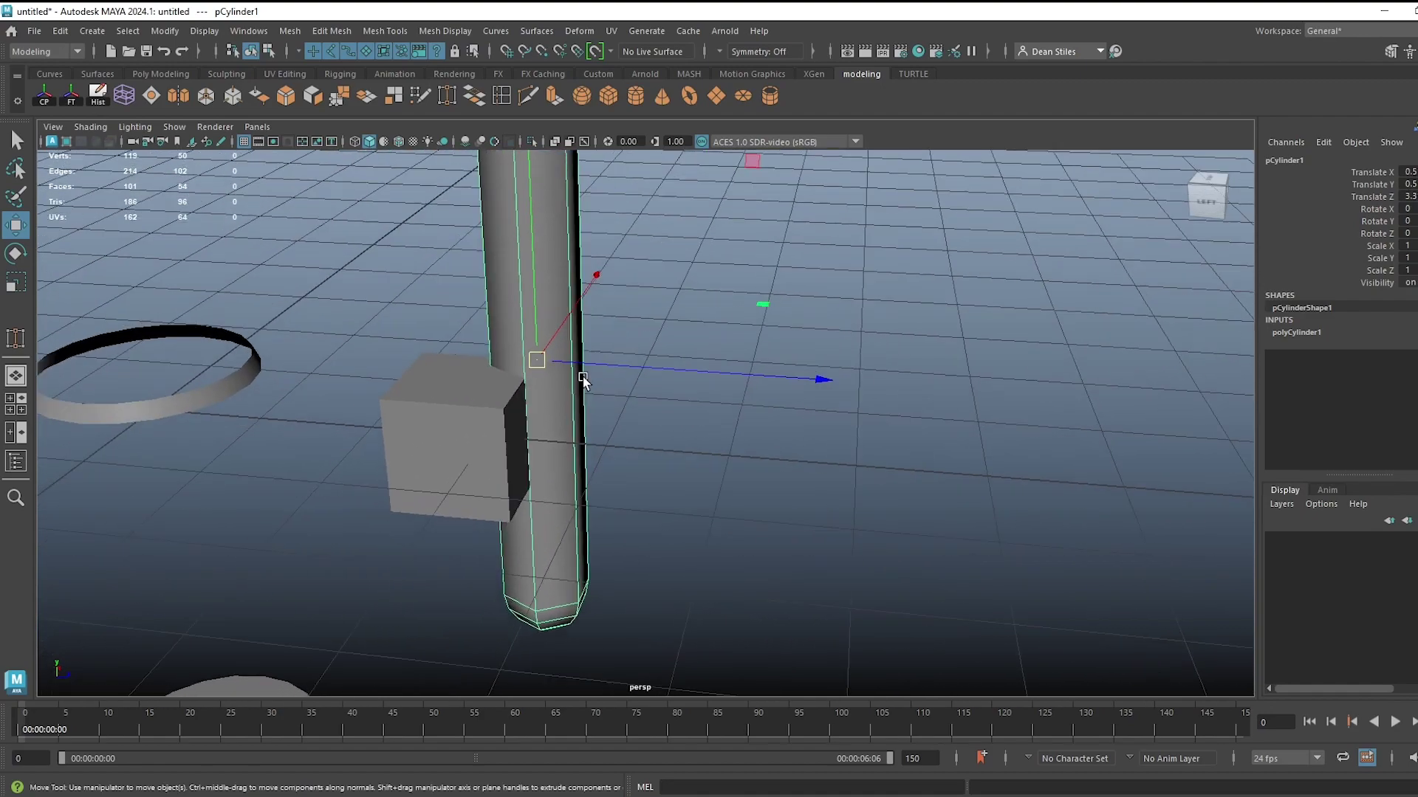
Move the cylinder along the X and Z axes into the pipe ring, to about X 0, Z 0.
{"action": "left_click", "coordinate": [459, 518]}
{"action": "left_click_drag", "start_coordinate": [467, 511], "coordinate": [621, 395], "text": "alt"}
{"action": "left_click", "coordinate": [621, 395]}
{"action": "left_click", "coordinate": [543, 454]}
{"action": "left_click_drag", "start_coordinate": [543, 454], "coordinate": [577, 440], "text": "alt"}
{"action": "left_click", "coordinate": [604, 491]}
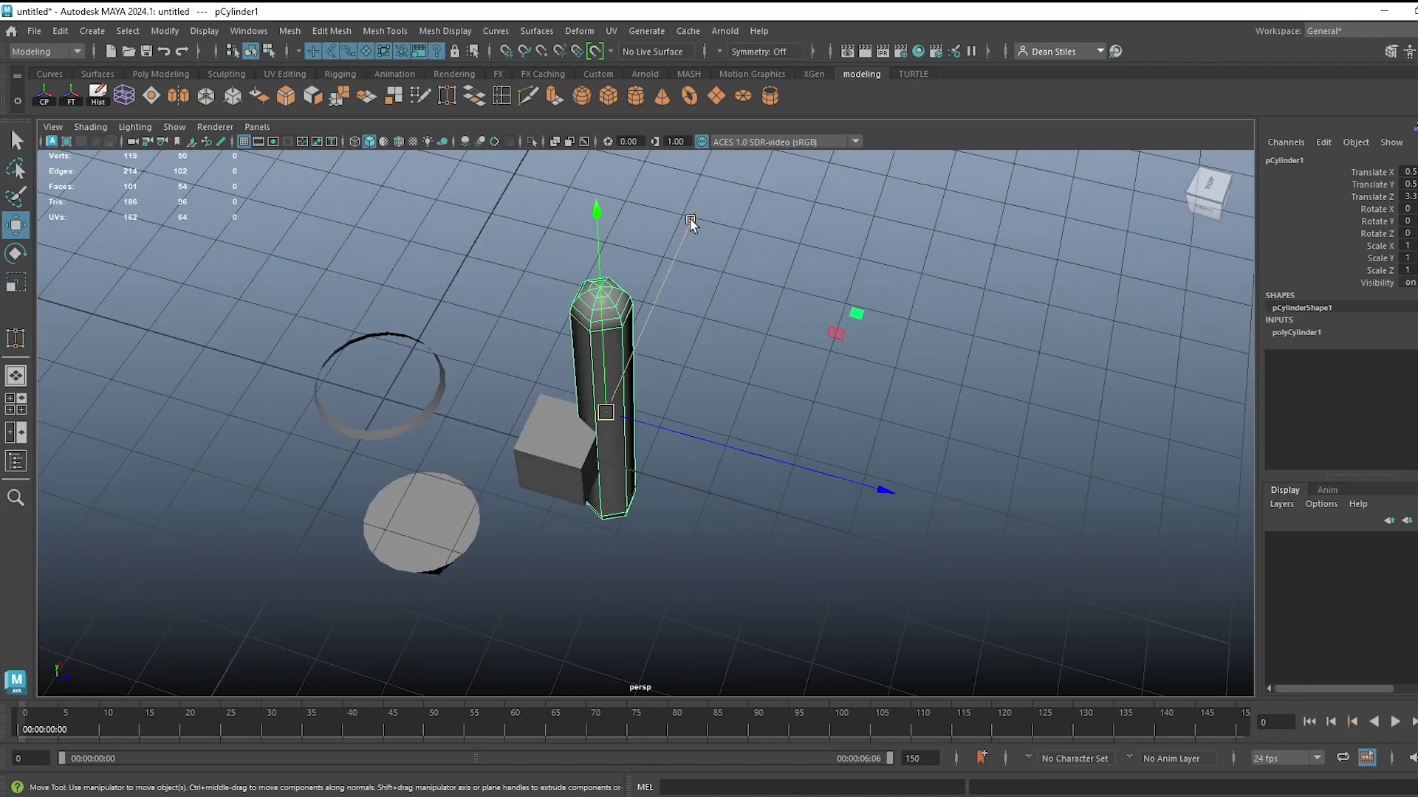
{"action": "mouse_move", "coordinate": [690, 219]}
{"action": "left_mouse_down"}
{"action": "mouse_move", "coordinate": [674, 259]}
{"action": "mouse_move", "coordinate": [684, 240]}
{"action": "left_mouse_up"}
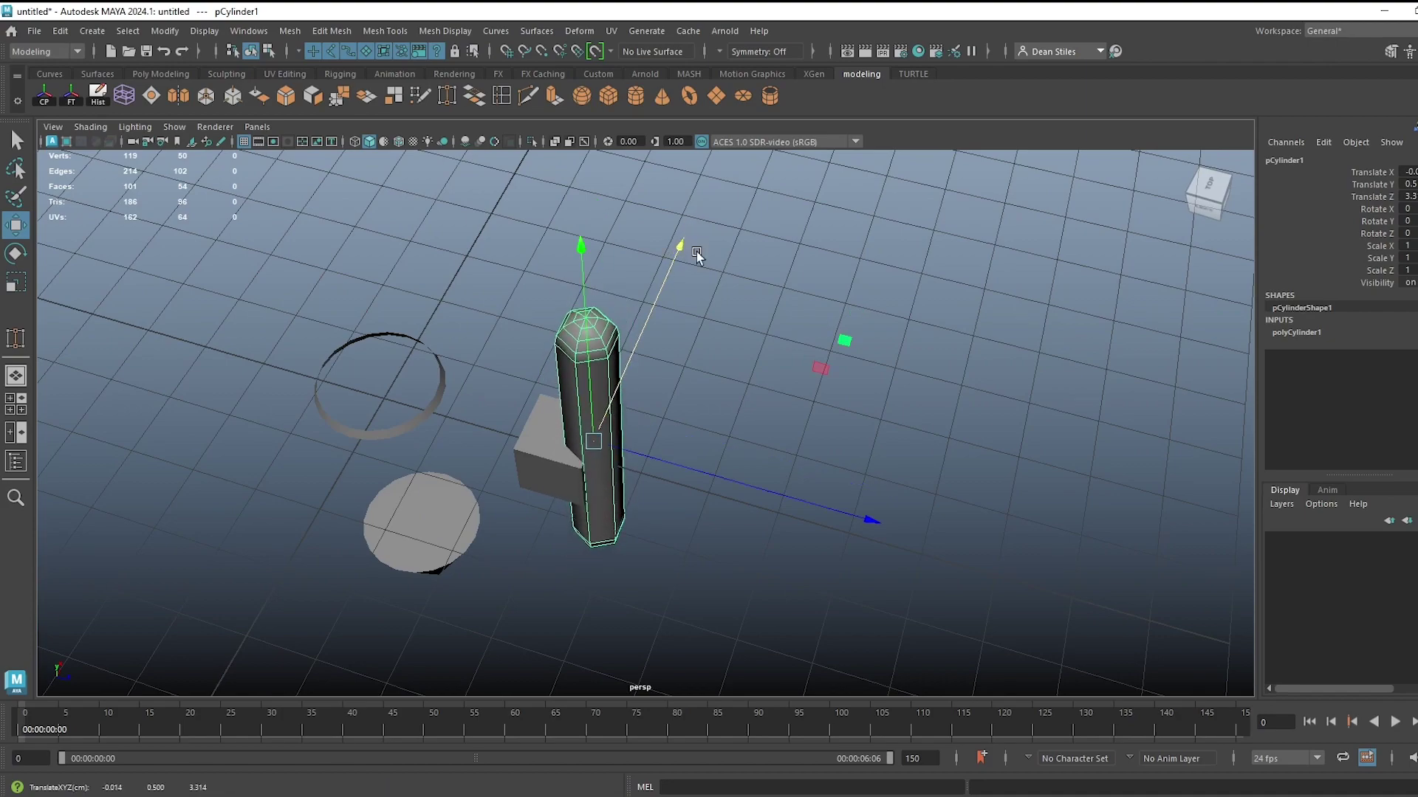
{"action": "left_click_drag", "start_coordinate": [765, 486], "coordinate": [517, 451]}
{"action": "left_click_drag", "start_coordinate": [517, 450], "coordinate": [591, 401], "text": "alt"}
{"action": "right_click_drag", "start_coordinate": [591, 401], "coordinate": [666, 475], "text": "alt"}
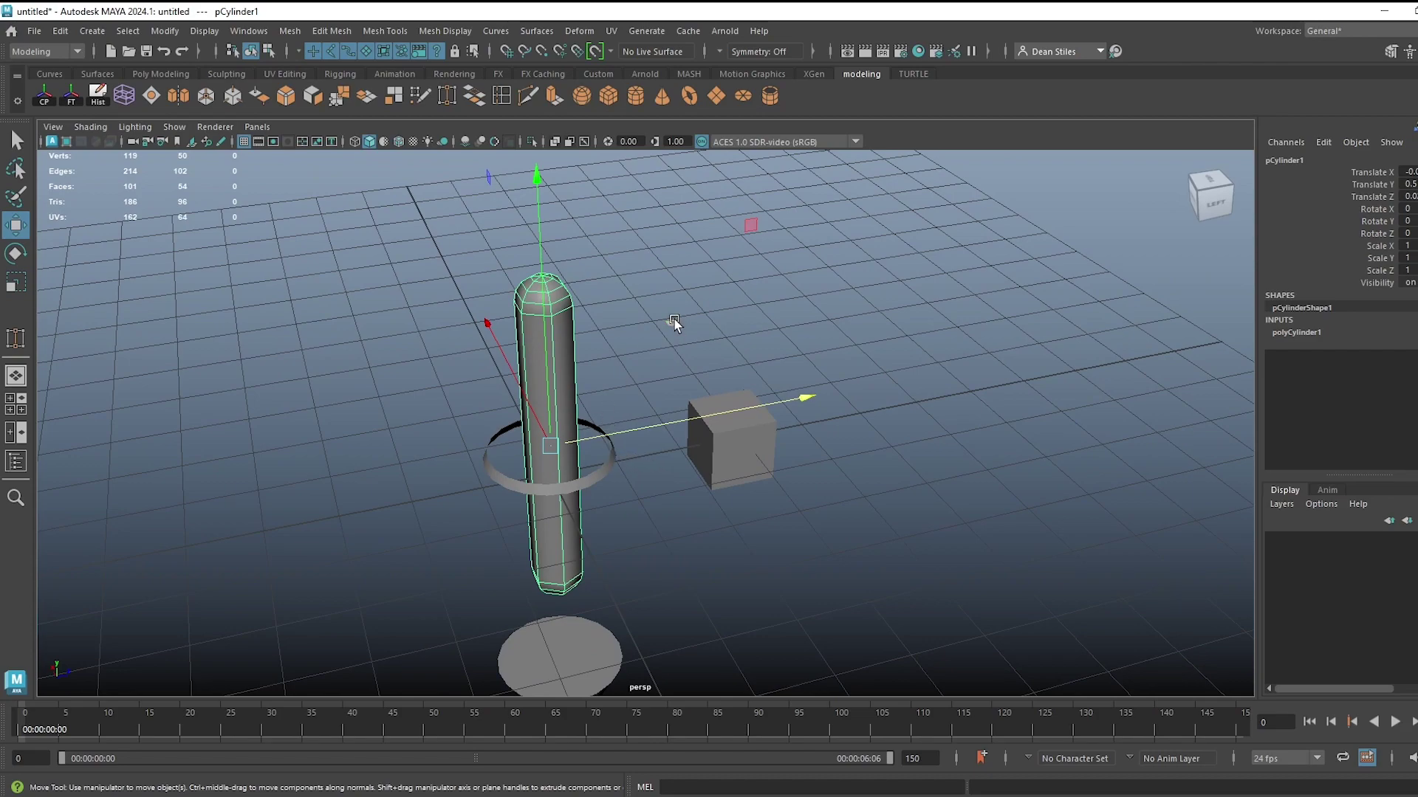
Switch the cylinder to the Rotate tool and resize the manipulator smaller and larger, leaving it at a small size.
{"action": "key", "text": "e"}
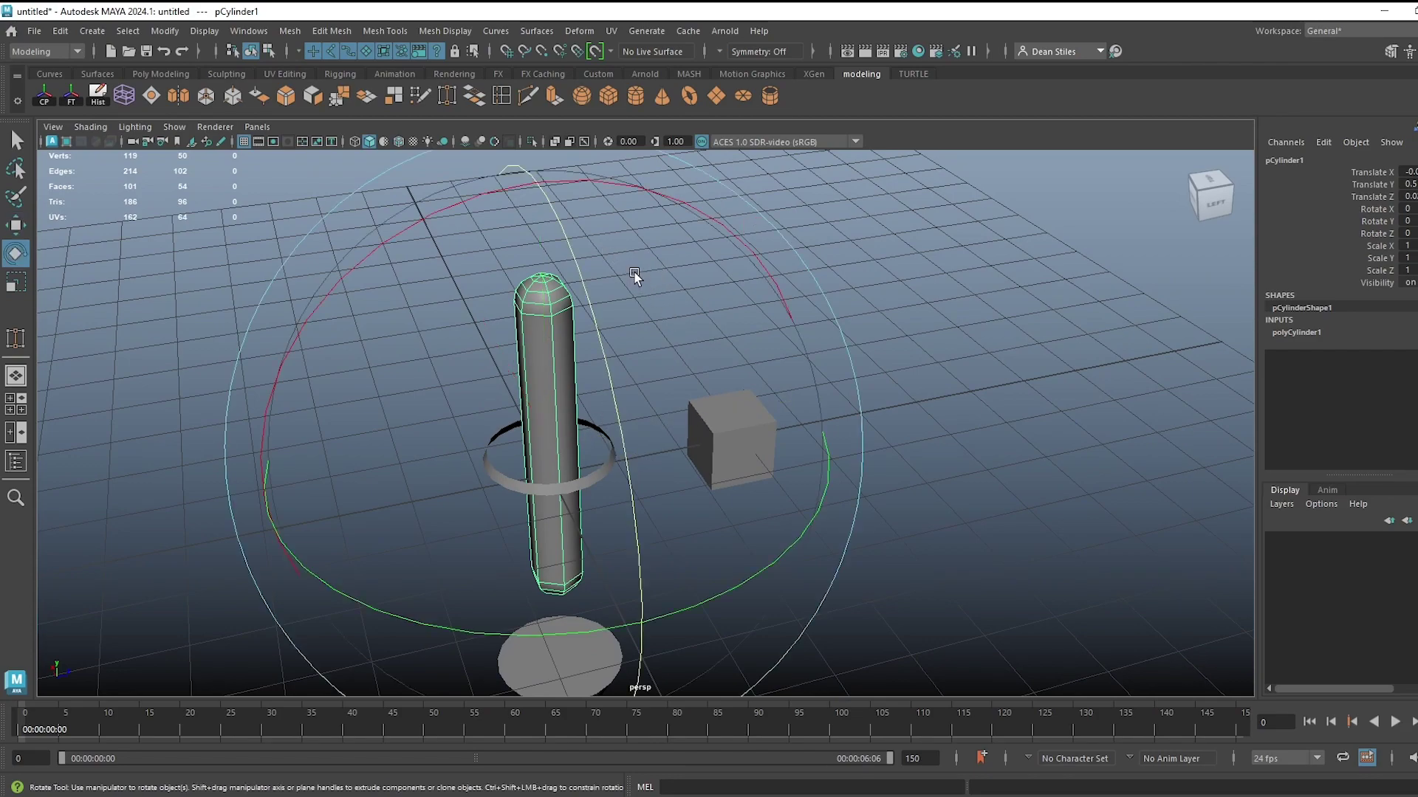
{"action": "right_click_drag", "start_coordinate": [612, 375], "coordinate": [538, 399], "text": "alt"}
{"action": "scroll", "coordinate": [646, 413], "scroll_direction": "up", "scroll_amount": 3}
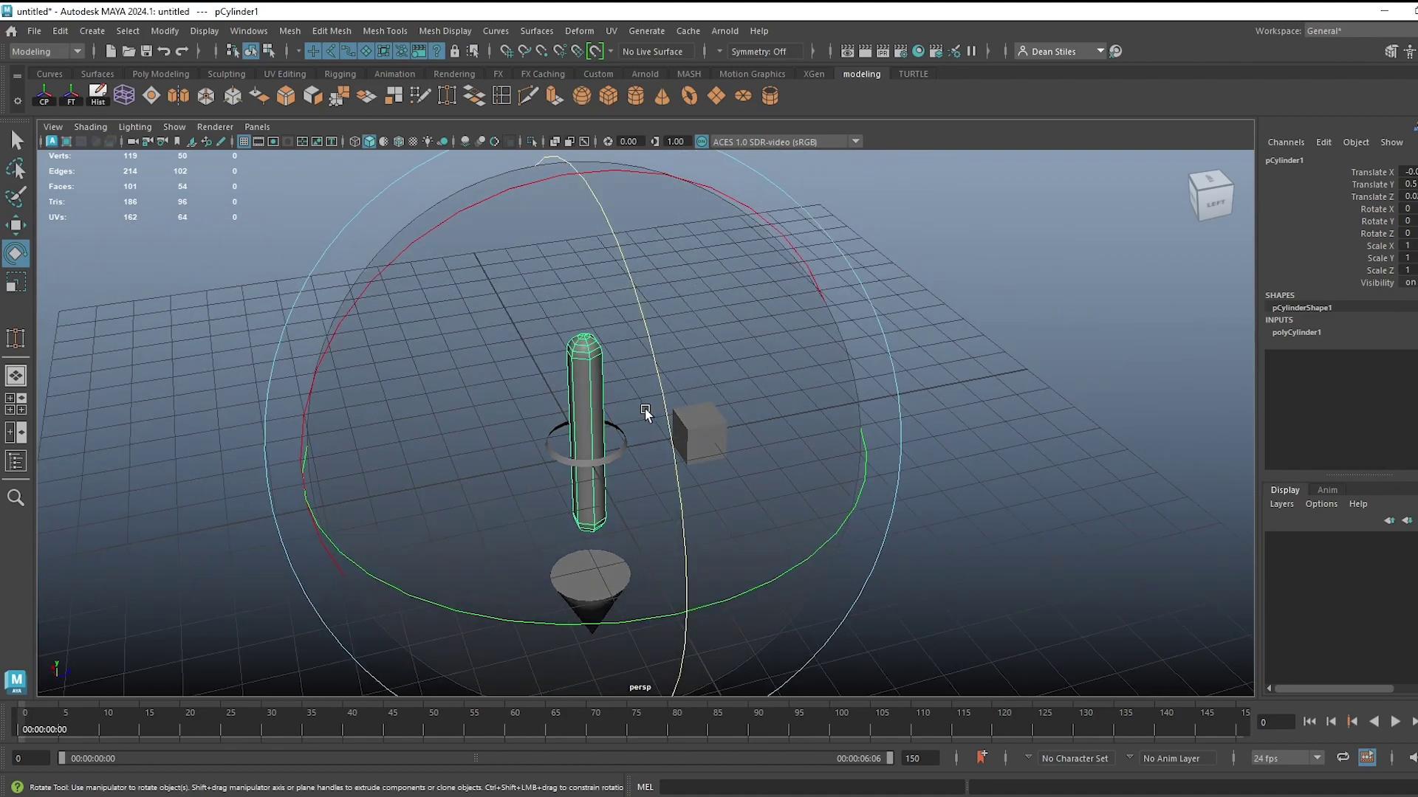
{"action": "key", "text": "minus"}
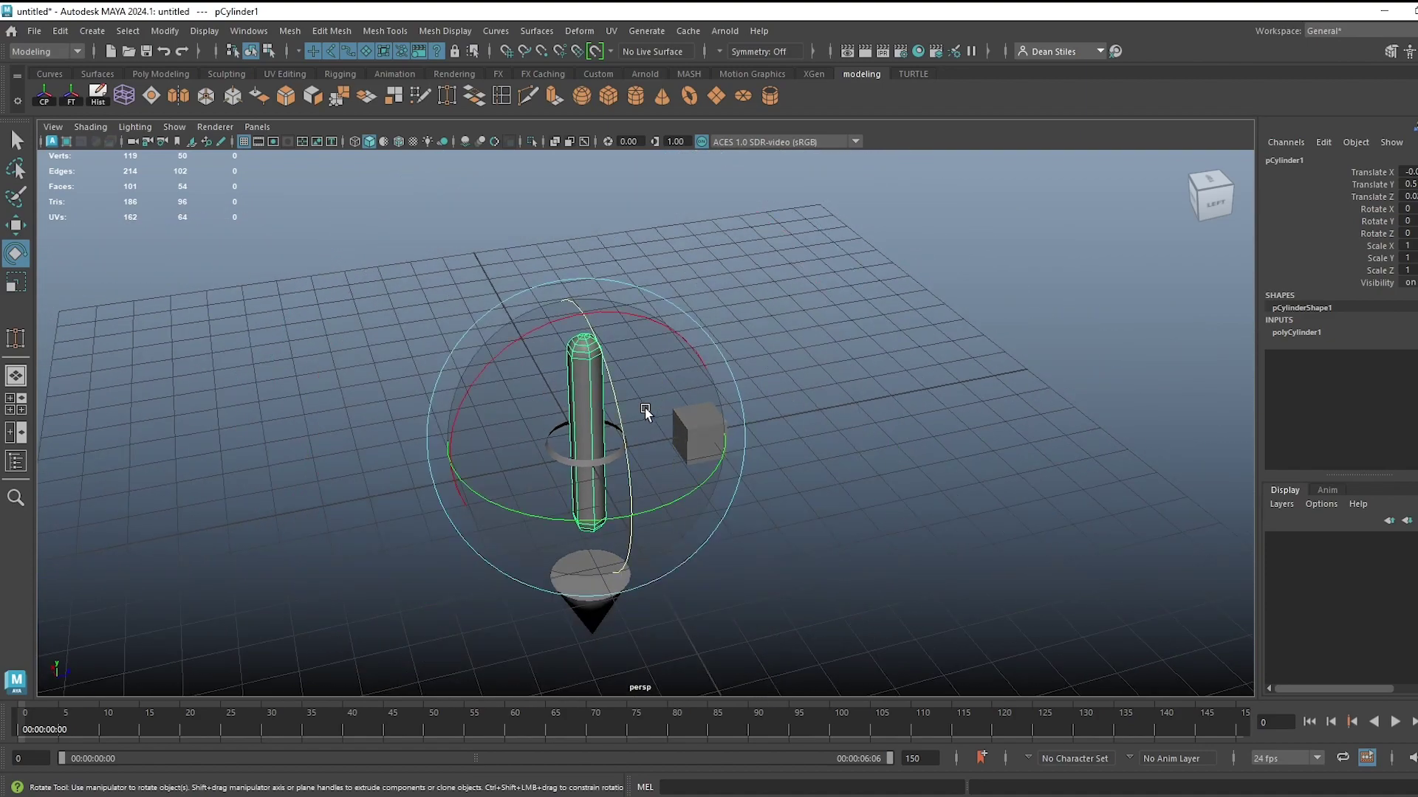
{"action": "key", "text": "equal"}
{"action": "key", "text": "equal"}
{"action": "key", "text": "minus"}
{"action": "key", "text": "minus"}
Rotate the cylinder to about X -0.8, Y 4.1, Z 6.8 degrees.
{"action": "left_click_drag", "start_coordinate": [579, 425], "coordinate": [632, 456], "text": "alt"}
{"action": "left_click_drag", "start_coordinate": [604, 374], "coordinate": [589, 484]}
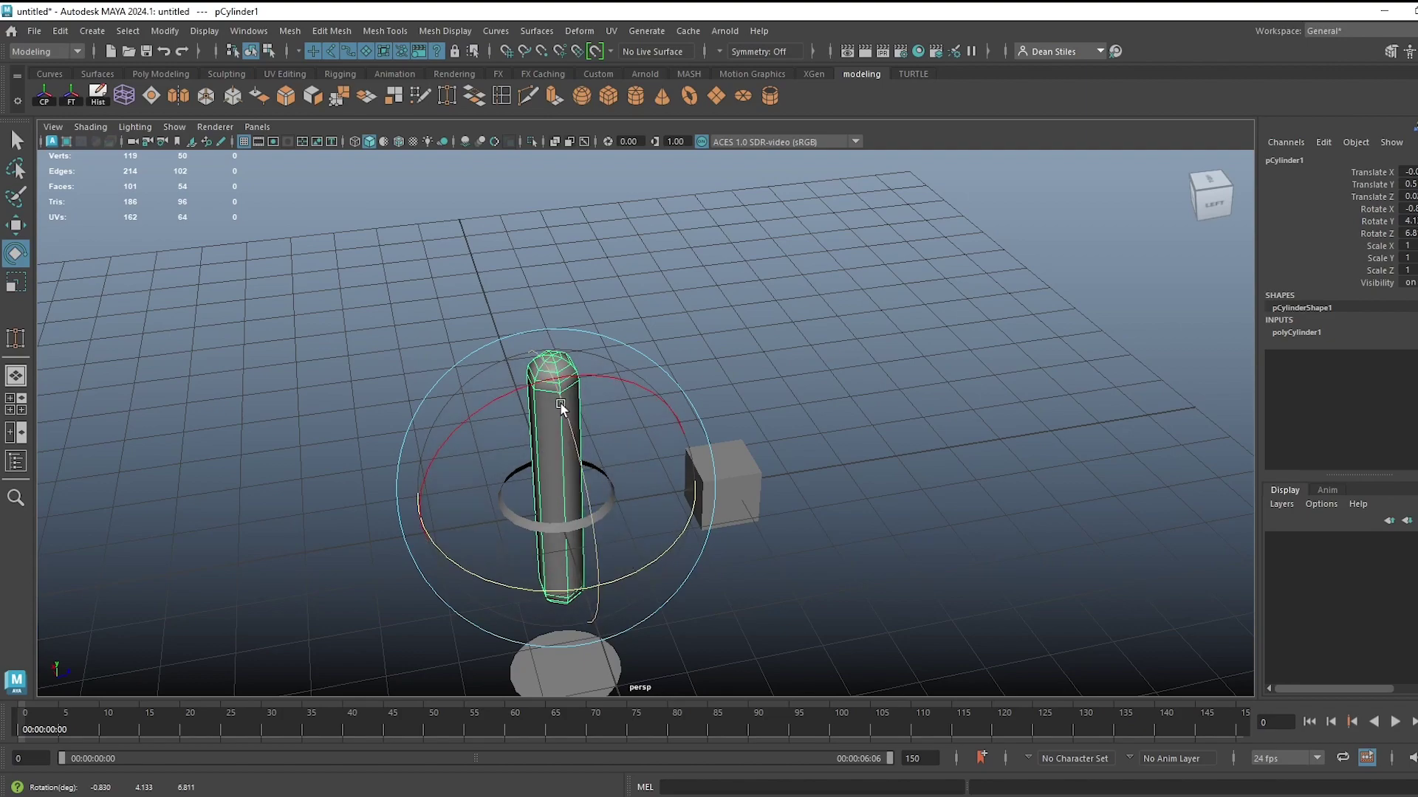
{"action": "left_click_drag", "start_coordinate": [560, 413], "coordinate": [587, 447], "text": "alt"}
{"action": "left_click_drag", "start_coordinate": [662, 332], "coordinate": [624, 367], "text": "alt"}
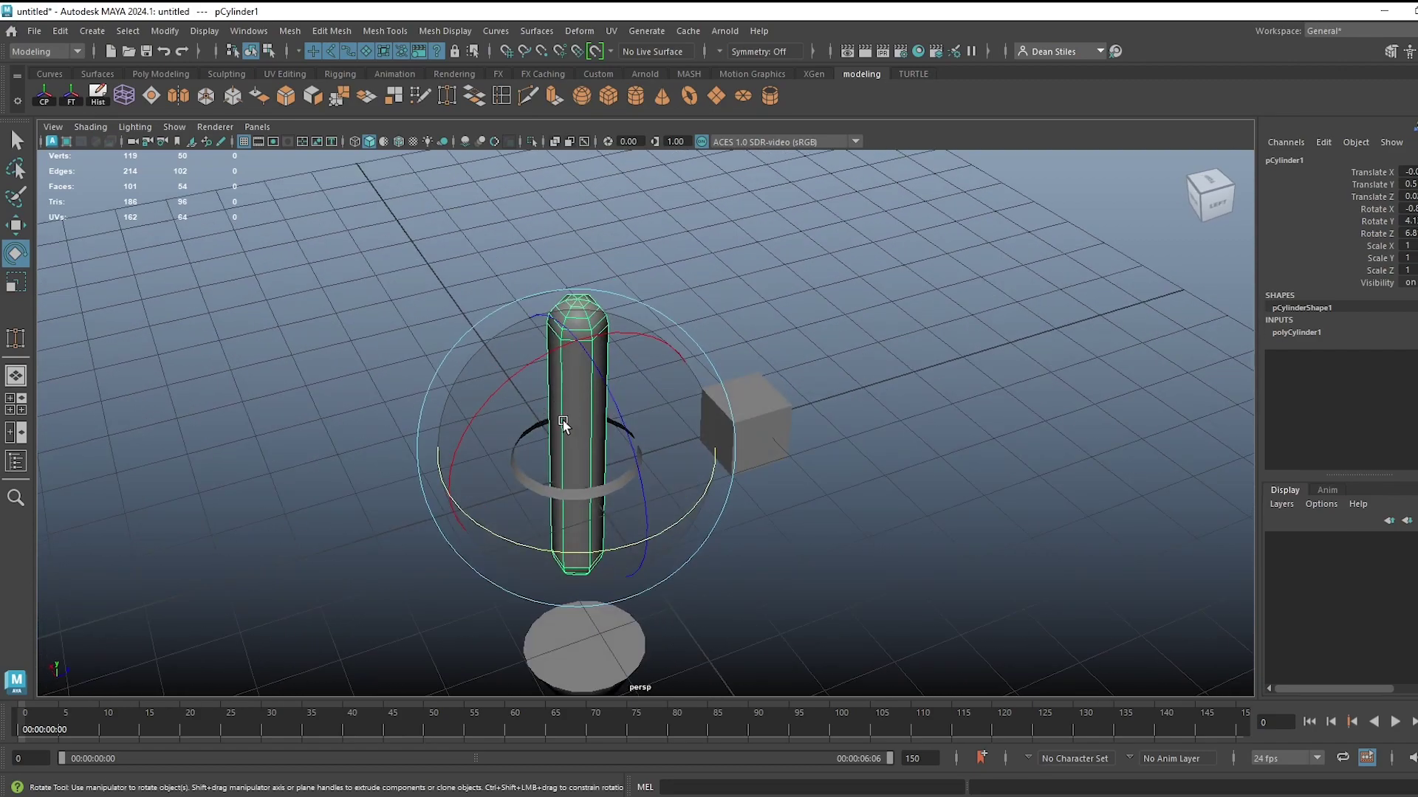
Try further rotations of the cylinder, undo the last one, and rotate it in the side view of the four-view layout.
{"action": "left_click_drag", "start_coordinate": [639, 383], "coordinate": [637, 337]}
{"action": "key", "text": "ctrl+z"}
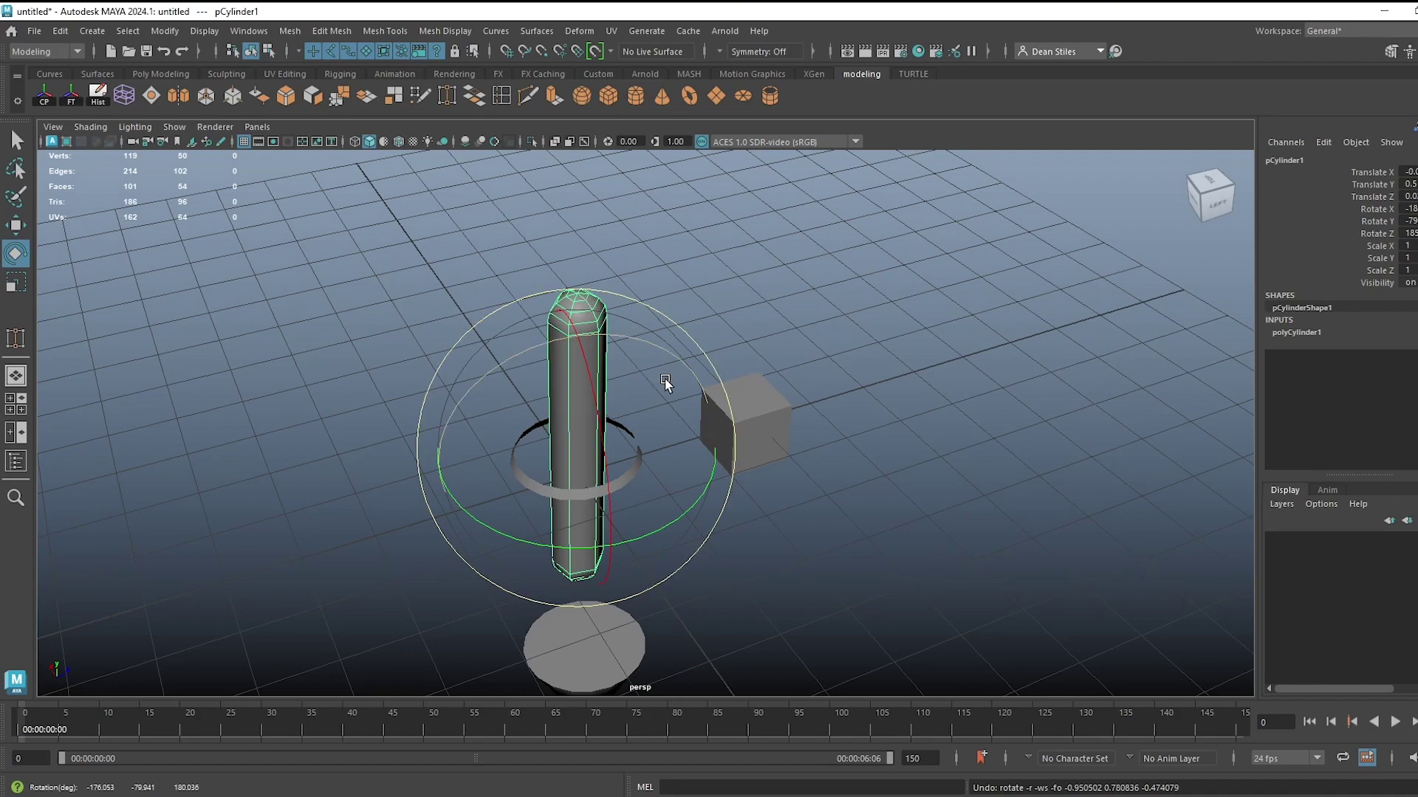
{"action": "key", "text": "space"}
{"action": "left_click_drag", "start_coordinate": [1093, 478], "coordinate": [792, 523]}
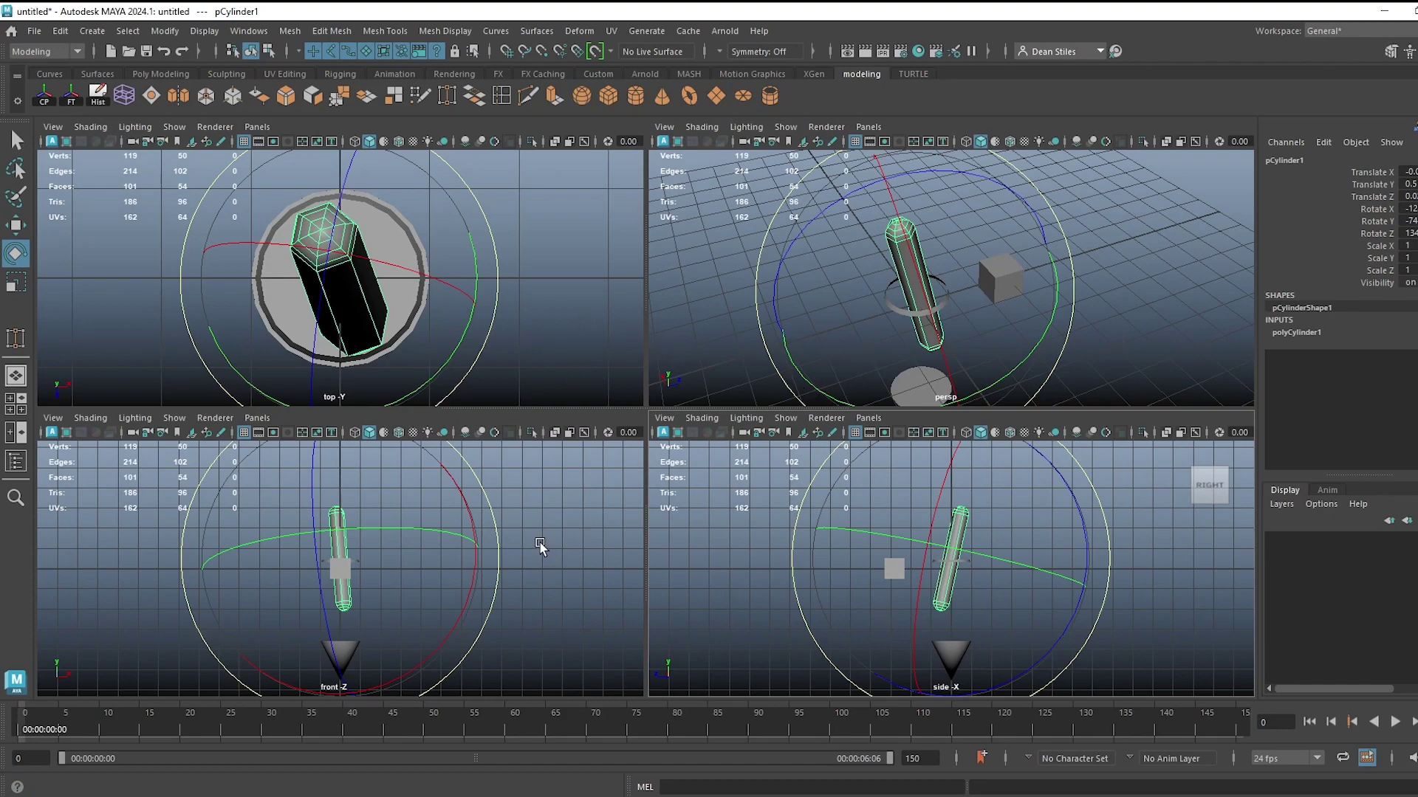
Select the cube and rotate it to -45 degrees about Z in the front view.
{"action": "left_click", "coordinate": [346, 570]}
{"action": "left_click_drag", "start_coordinate": [471, 480], "coordinate": [496, 541]}
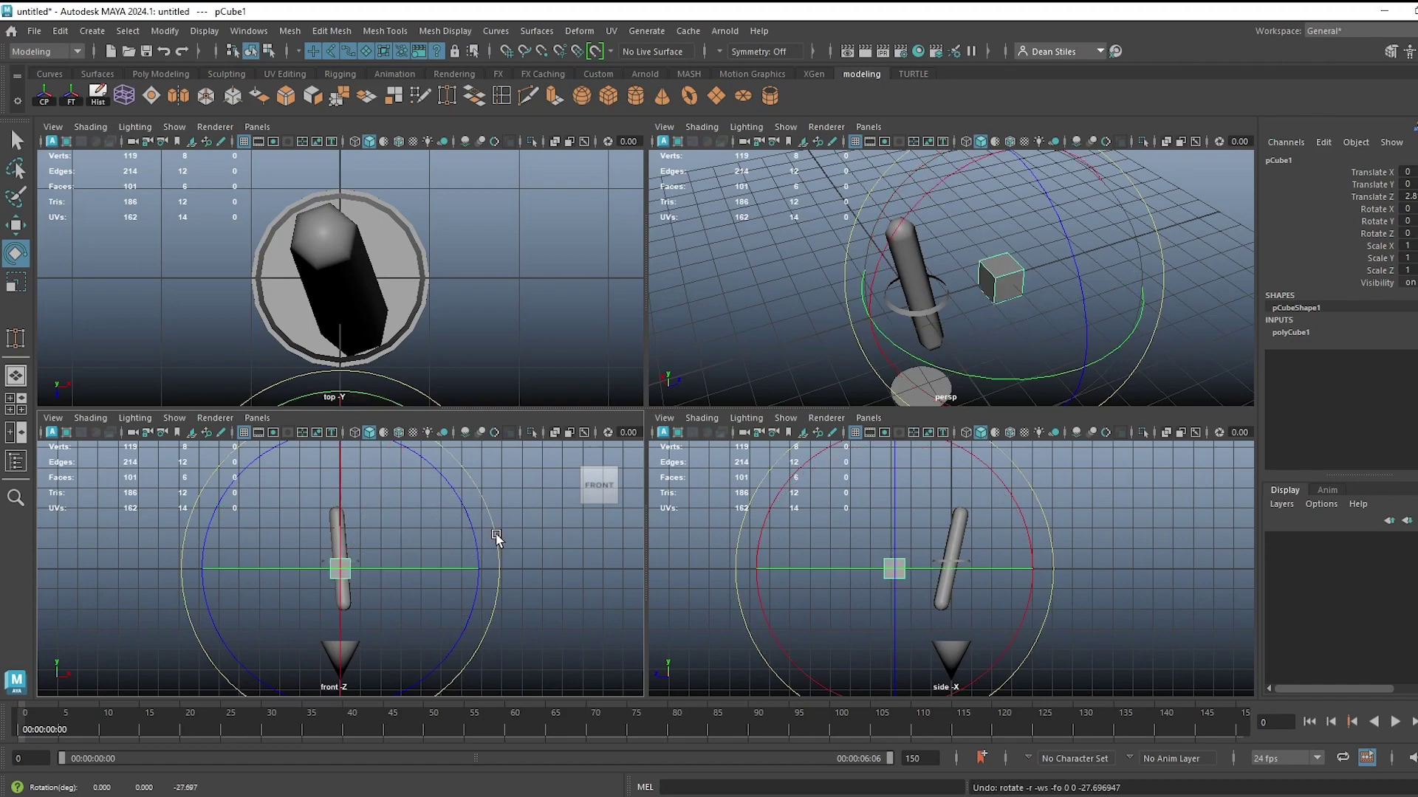
{"action": "left_click_drag", "start_coordinate": [476, 489], "coordinate": [490, 529]}
{"action": "right_click_drag", "start_coordinate": [436, 512], "coordinate": [637, 598], "text": "alt"}
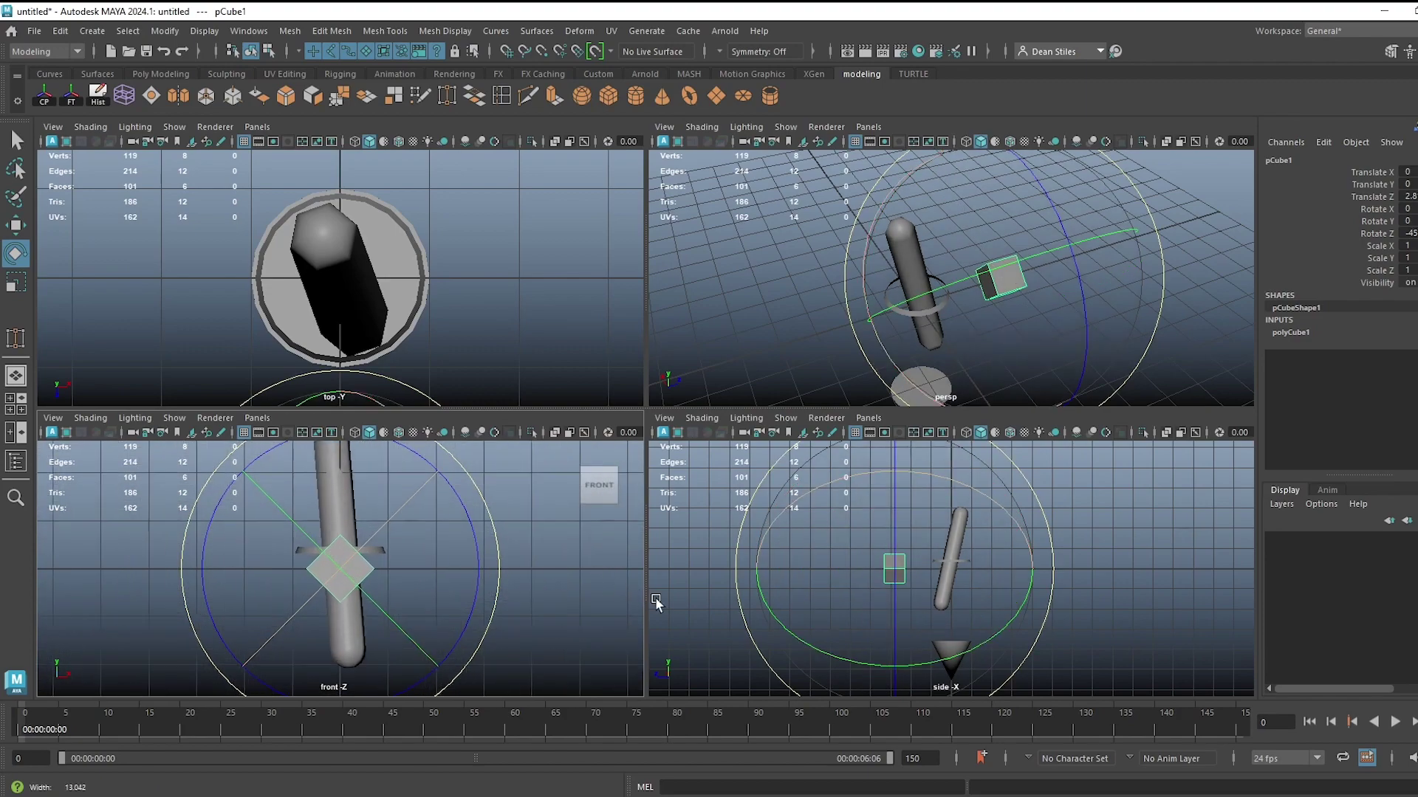
{"action": "scroll", "coordinate": [637, 598], "scroll_direction": "up", "scroll_amount": 3}
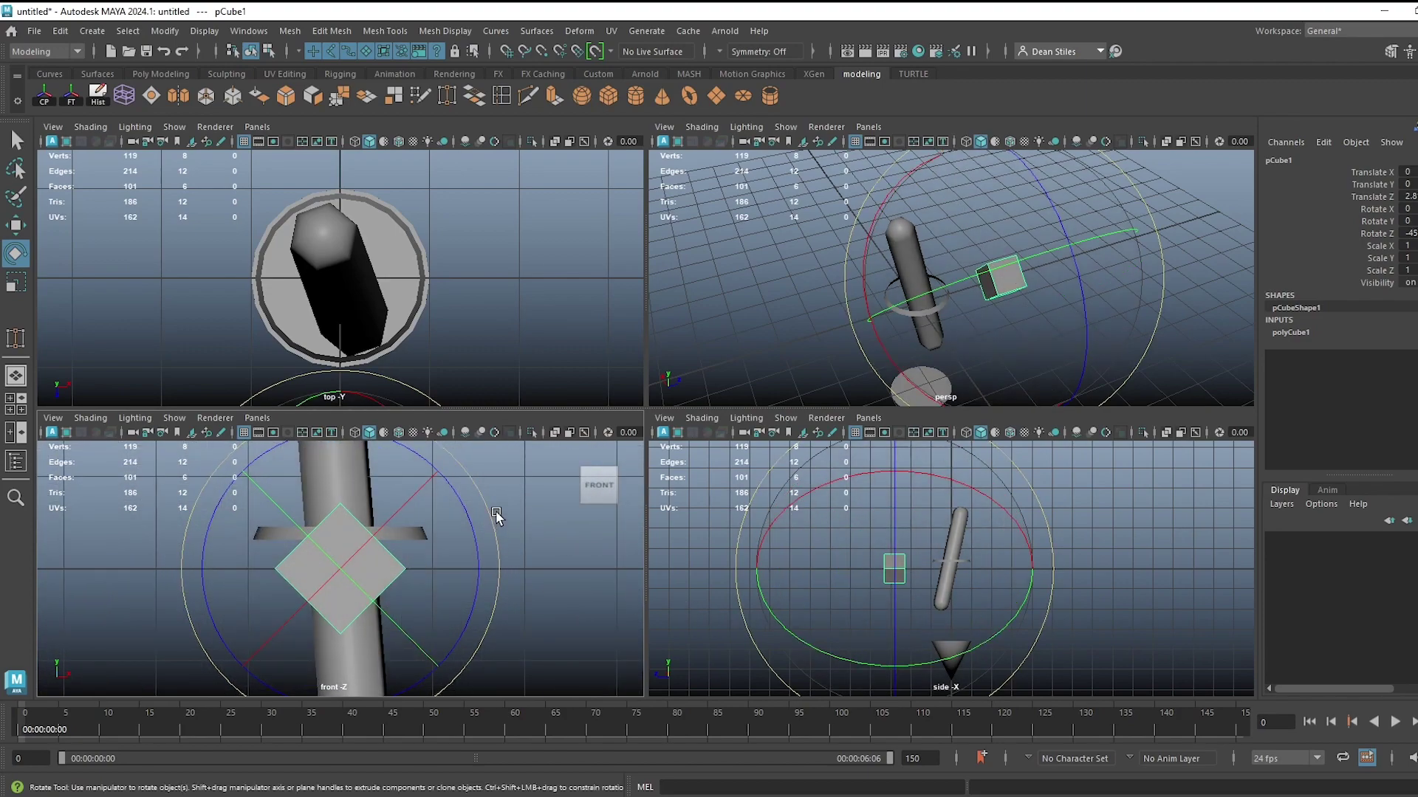
{"action": "mouse_move", "coordinate": [495, 521]}
{"action": "left_mouse_down"}
{"action": "mouse_move", "coordinate": [488, 501]}
{"action": "mouse_move", "coordinate": [487, 515]}
{"action": "left_mouse_up"}
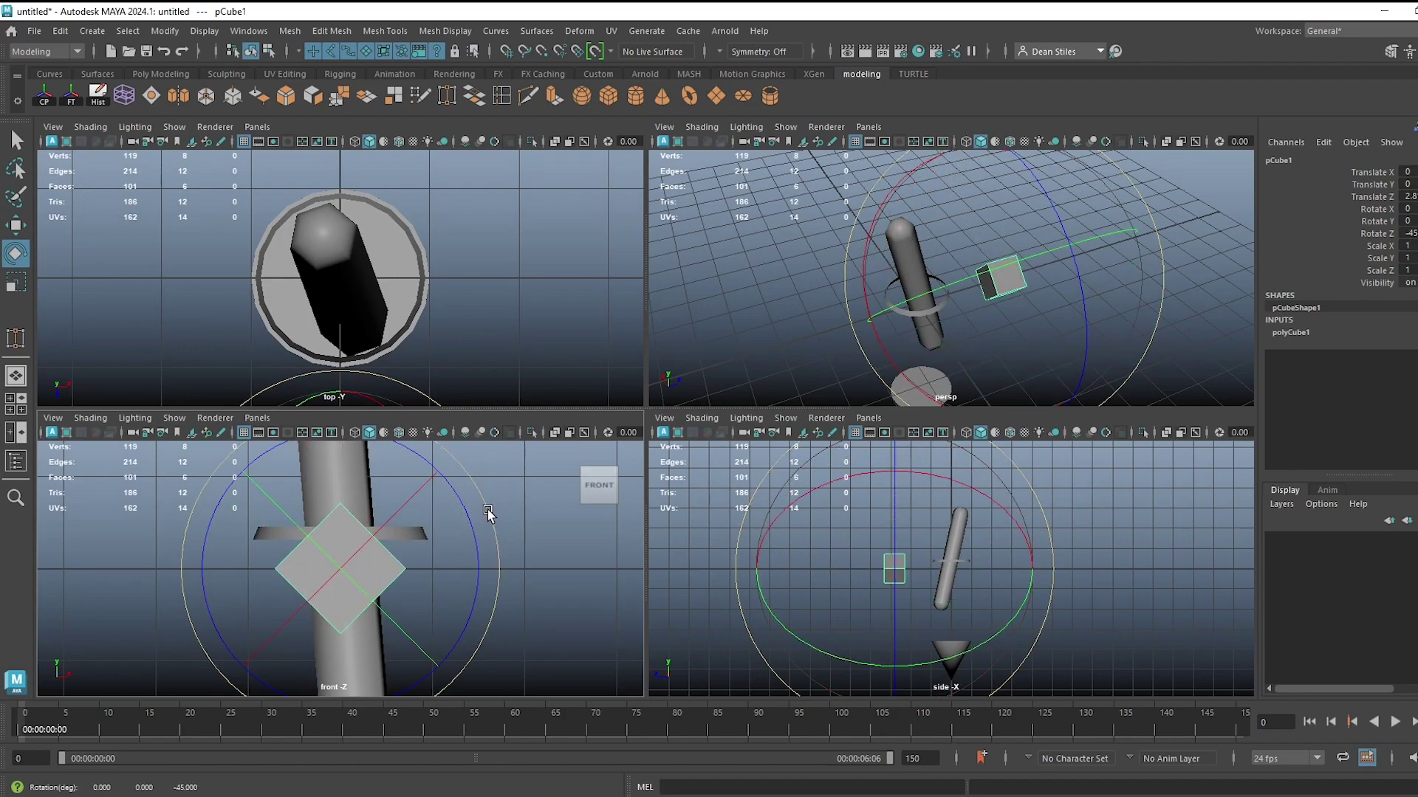
{"action": "scroll", "coordinate": [491, 526], "scroll_direction": "down", "scroll_amount": 2}
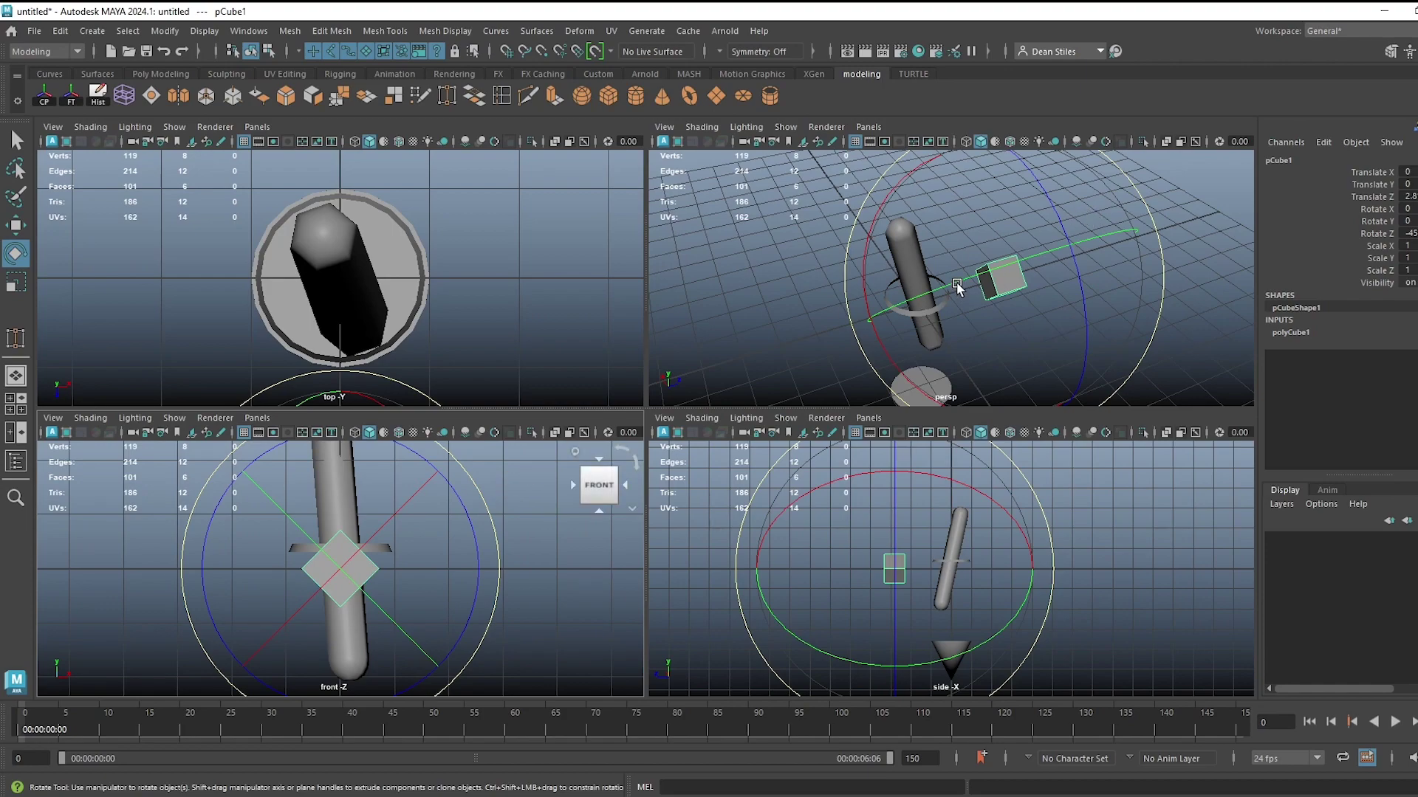
Return to the full perspective view and stretch the cube slightly along X with the Scale tool.
{"action": "key", "text": "space"}
{"action": "left_click_drag", "start_coordinate": [624, 415], "coordinate": [716, 428], "text": "alt"}
{"action": "key", "text": "q"}
{"action": "key", "text": "r"}
{"action": "key", "text": "f"}
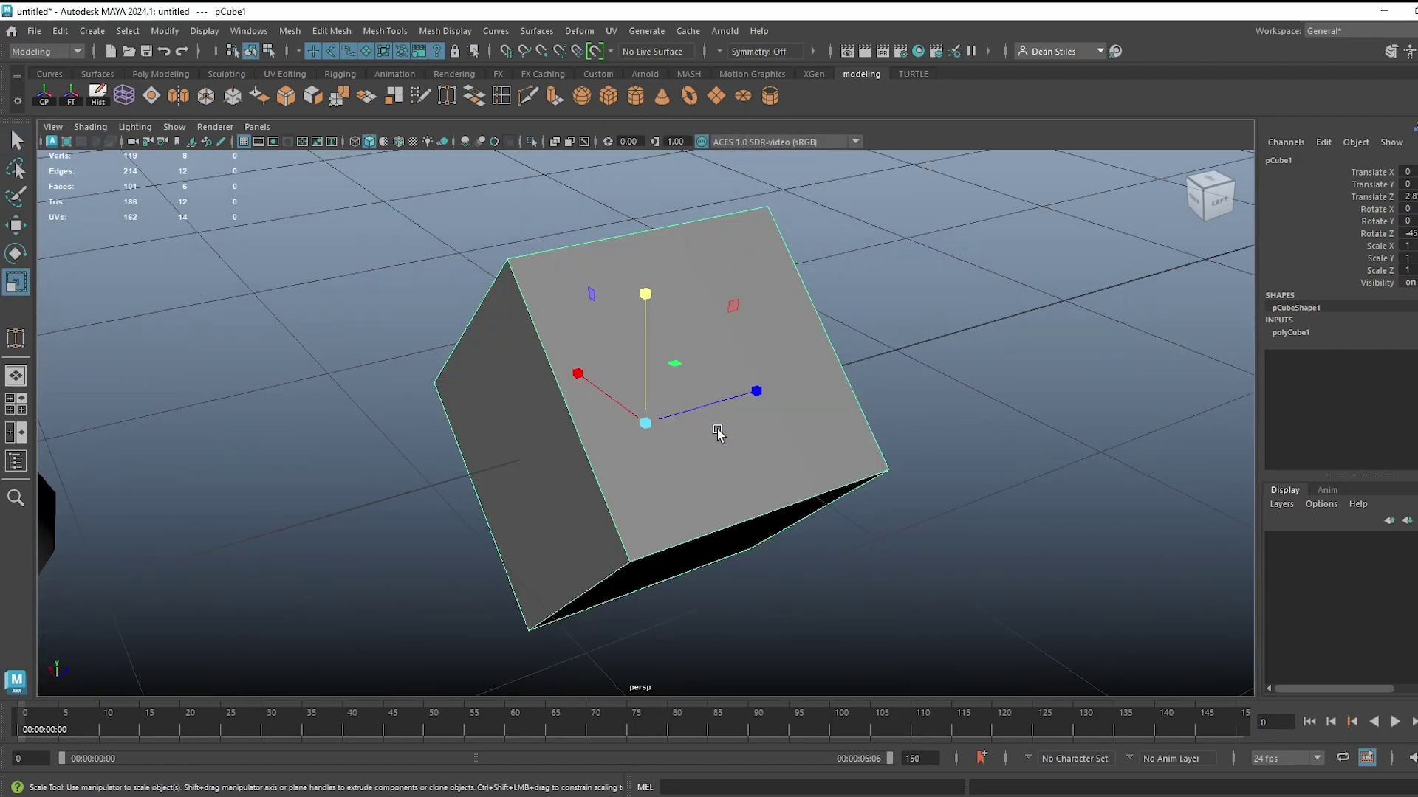
{"action": "right_click_drag", "start_coordinate": [752, 447], "coordinate": [560, 383], "text": "alt"}
{"action": "left_click_drag", "start_coordinate": [653, 439], "coordinate": [548, 438], "text": "alt"}
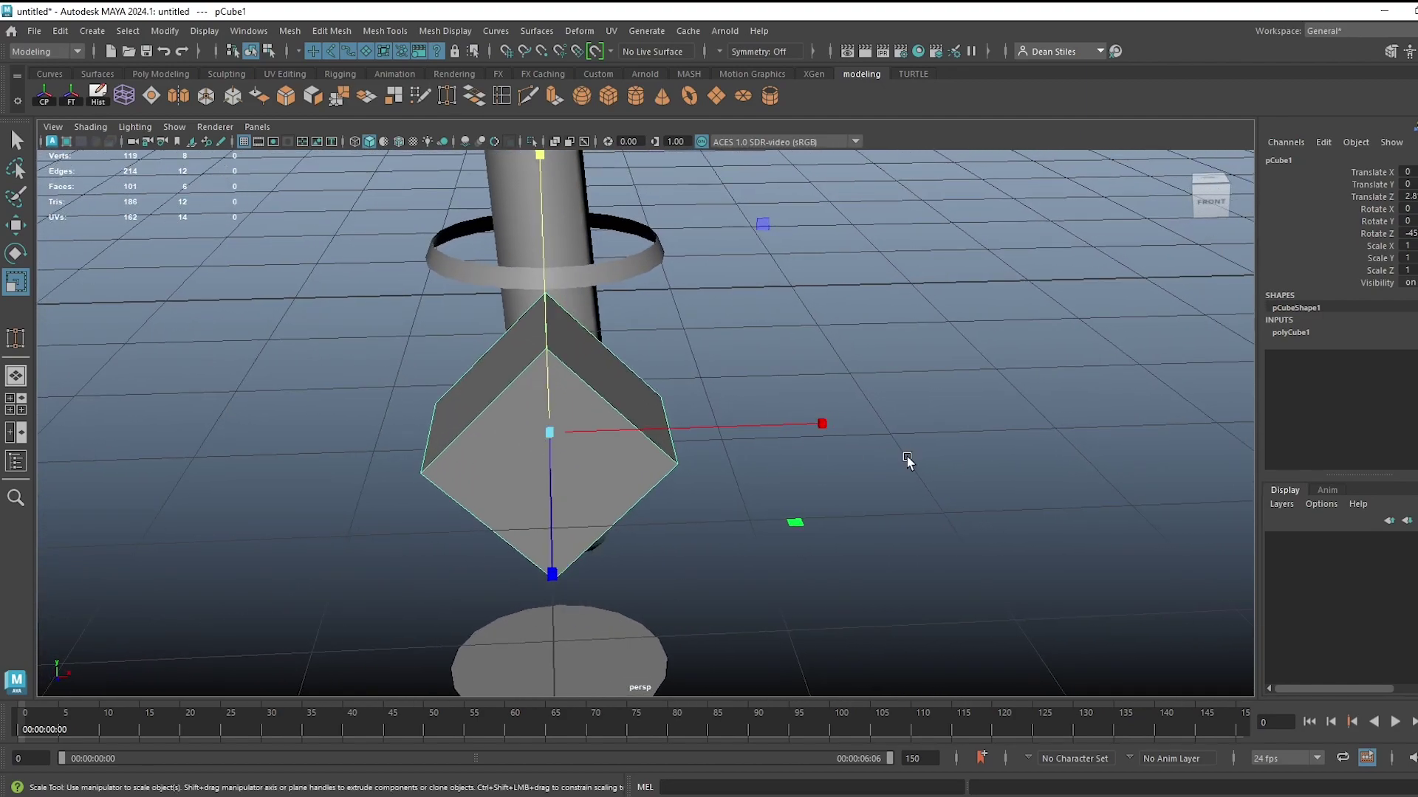
{"action": "left_click_drag", "start_coordinate": [822, 423], "coordinate": [894, 435]}
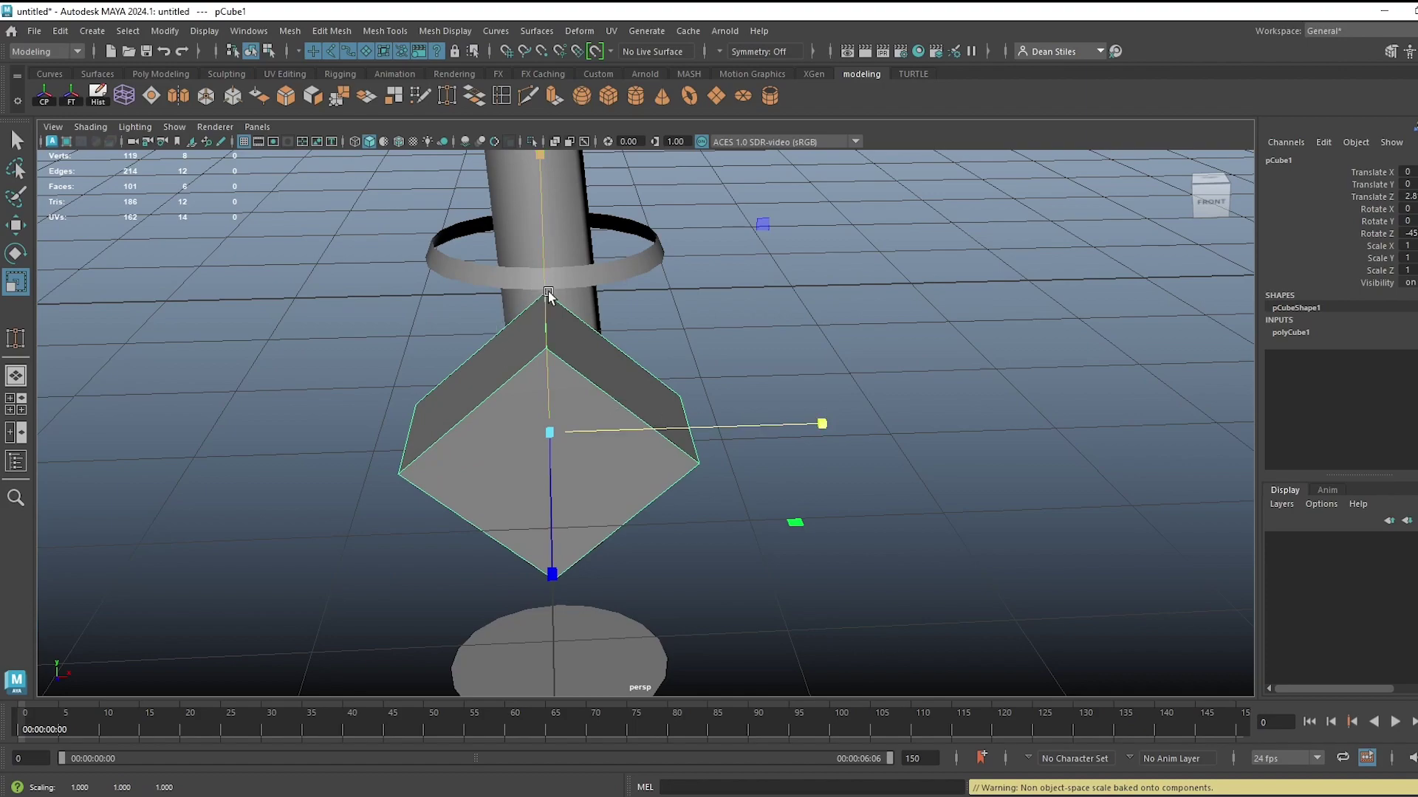
{"action": "mouse_move", "coordinate": [564, 304]}
{"action": "left_mouse_down", "text": "alt"}
{"action": "mouse_move", "coordinate": [636, 424]}
{"action": "mouse_move", "coordinate": [837, 565]}
{"action": "mouse_move", "coordinate": [852, 542]}
{"action": "left_mouse_up", "text": "alt"}
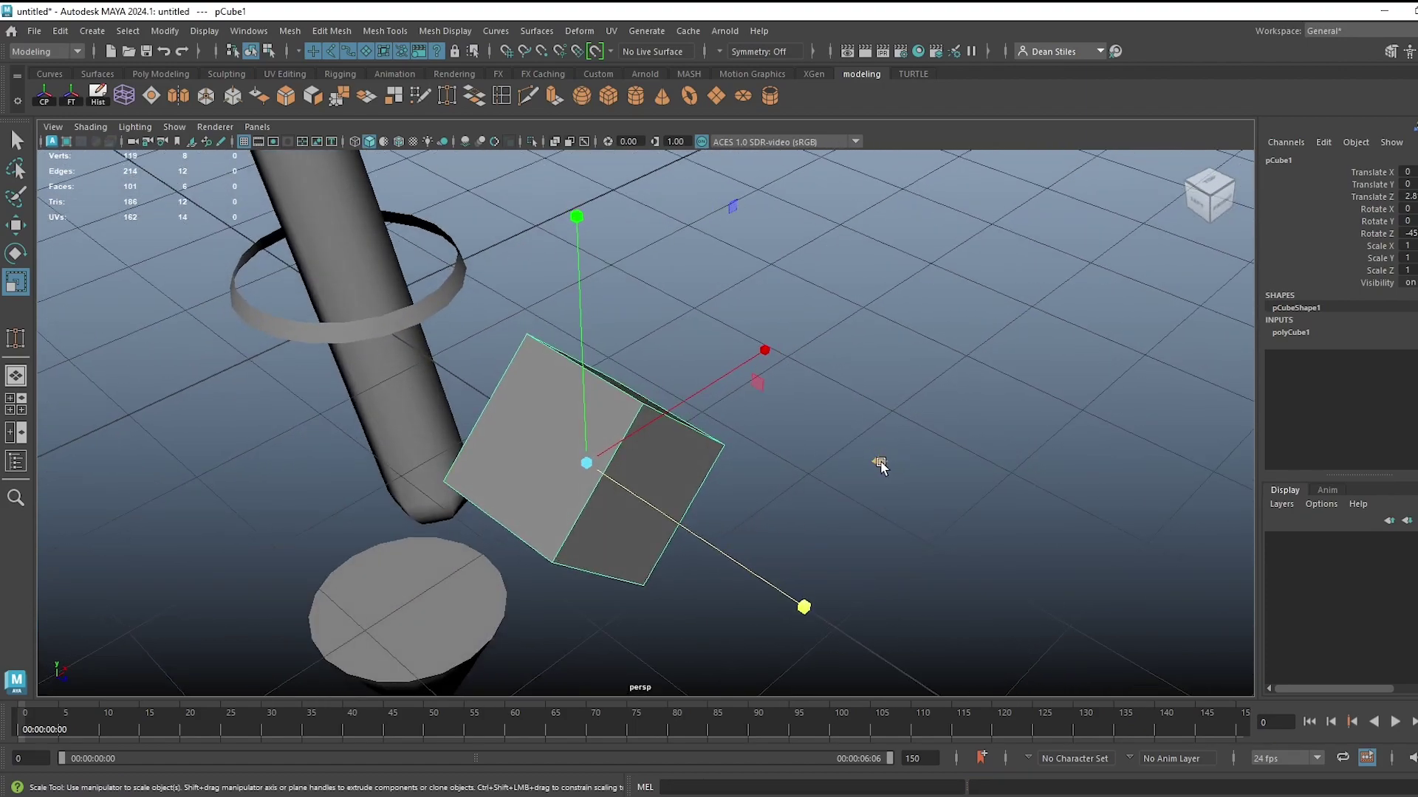
Enlarge the cube with the Scale tool's handles to a scale of about 1.2 on all three axes.
{"action": "left_click_drag", "start_coordinate": [905, 478], "coordinate": [763, 432], "text": "alt"}
{"action": "left_click", "coordinate": [673, 288]}
{"action": "middle_click_drag", "start_coordinate": [785, 341], "coordinate": [711, 393], "text": "alt"}
{"action": "left_click_drag", "start_coordinate": [727, 288], "coordinate": [661, 406]}
{"action": "left_click_drag", "start_coordinate": [798, 512], "coordinate": [834, 513]}
{"action": "mouse_move", "coordinate": [690, 254]}
{"action": "left_mouse_down", "text": "alt"}
{"action": "mouse_move", "coordinate": [681, 244]}
{"action": "mouse_move", "coordinate": [716, 196]}
{"action": "mouse_move", "coordinate": [667, 269]}
{"action": "mouse_move", "coordinate": [699, 215]}
{"action": "mouse_move", "coordinate": [690, 234]}
{"action": "left_mouse_up", "text": "alt"}
{"action": "right_click_drag", "start_coordinate": [548, 356], "coordinate": [669, 503], "text": "alt"}
{"action": "left_click_drag", "start_coordinate": [669, 504], "coordinate": [665, 550], "text": "alt"}
{"action": "left_click", "coordinate": [884, 553]}
{"action": "left_click_drag", "start_coordinate": [575, 423], "coordinate": [705, 434], "text": "alt"}
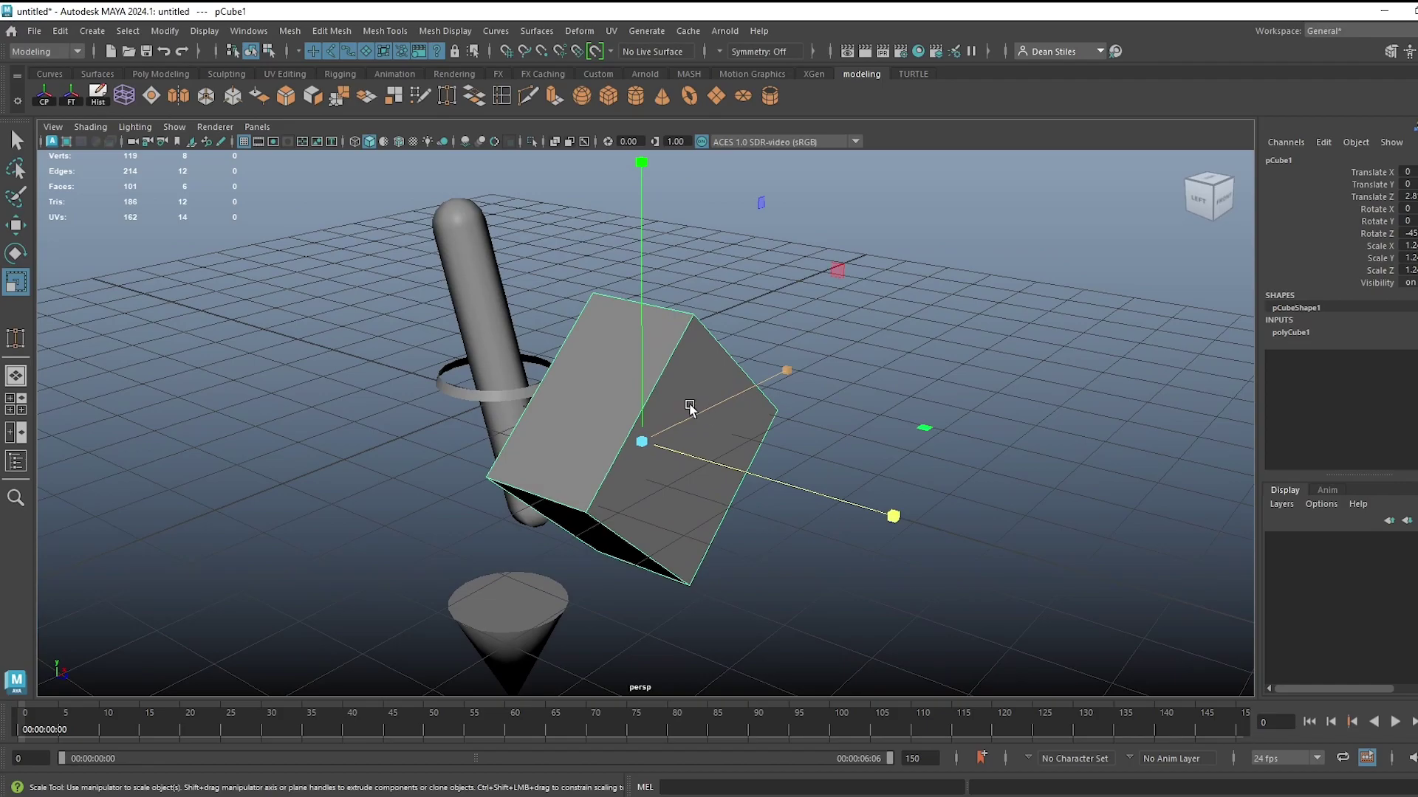
Switch to the Move tool and move the cube freely beyond the grid's corner, to about X 12, Y 0, Z -12.
{"action": "mouse_move", "coordinate": [634, 403]}
{"action": "left_mouse_down", "text": "alt"}
{"action": "mouse_move", "coordinate": [670, 427]}
{"action": "mouse_move", "coordinate": [752, 418]}
{"action": "mouse_move", "coordinate": [661, 465]}
{"action": "mouse_move", "coordinate": [690, 450]}
{"action": "mouse_move", "coordinate": [508, 443]}
{"action": "mouse_move", "coordinate": [613, 410]}
{"action": "left_mouse_up", "text": "alt"}
{"action": "right_click_drag", "start_coordinate": [612, 410], "coordinate": [626, 427], "text": "alt"}
{"action": "left_click_drag", "start_coordinate": [626, 427], "coordinate": [472, 332], "text": "alt"}
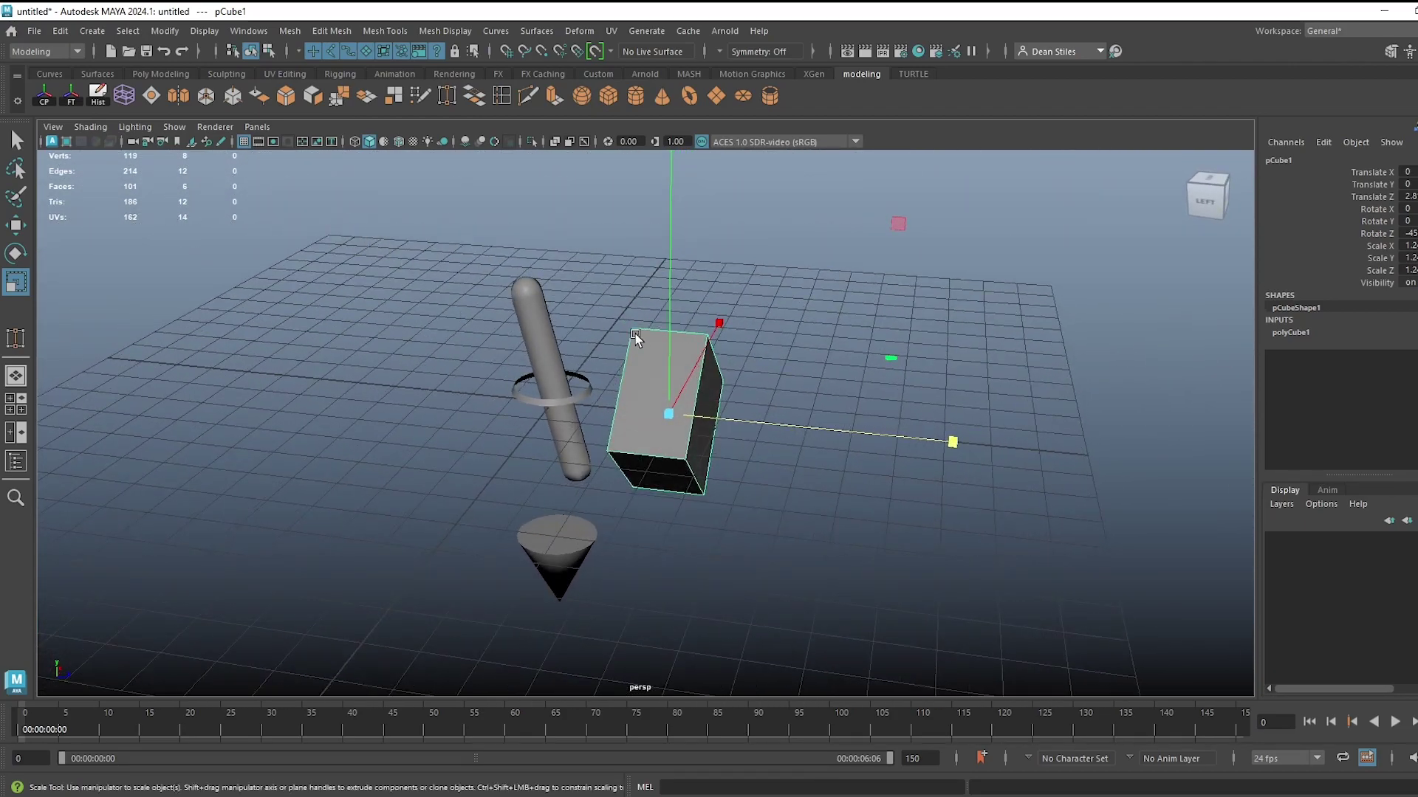
{"action": "key", "text": "w"}
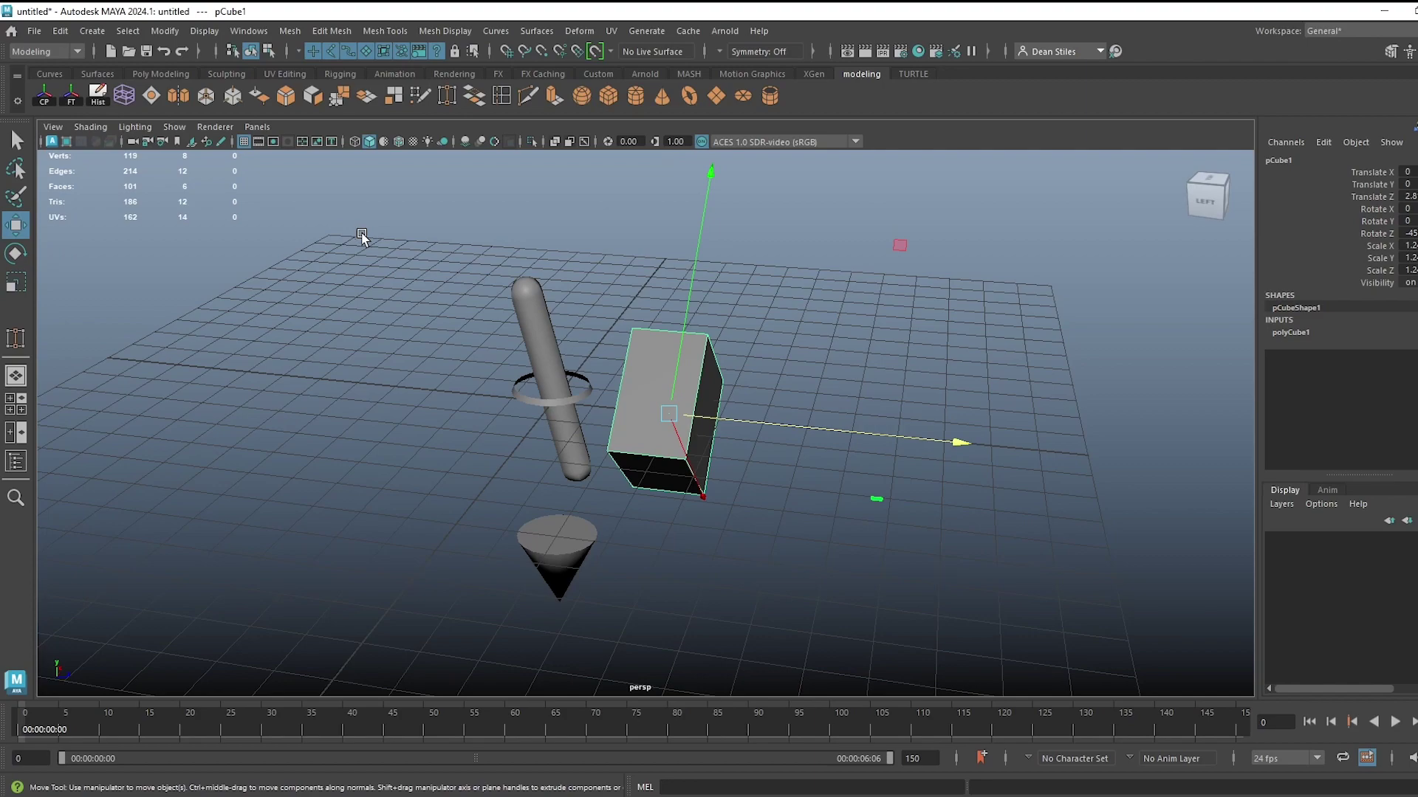
{"action": "left_click_drag", "start_coordinate": [669, 414], "coordinate": [450, 344]}
{"action": "mouse_move", "coordinate": [526, 354]}
{"action": "left_mouse_down", "text": "alt"}
{"action": "mouse_move", "coordinate": [573, 376]}
{"action": "mouse_move", "coordinate": [576, 347]}
{"action": "mouse_move", "coordinate": [521, 379]}
{"action": "left_mouse_up", "text": "alt"}
{"action": "middle_click_drag", "start_coordinate": [517, 380], "coordinate": [604, 319], "text": "alt"}
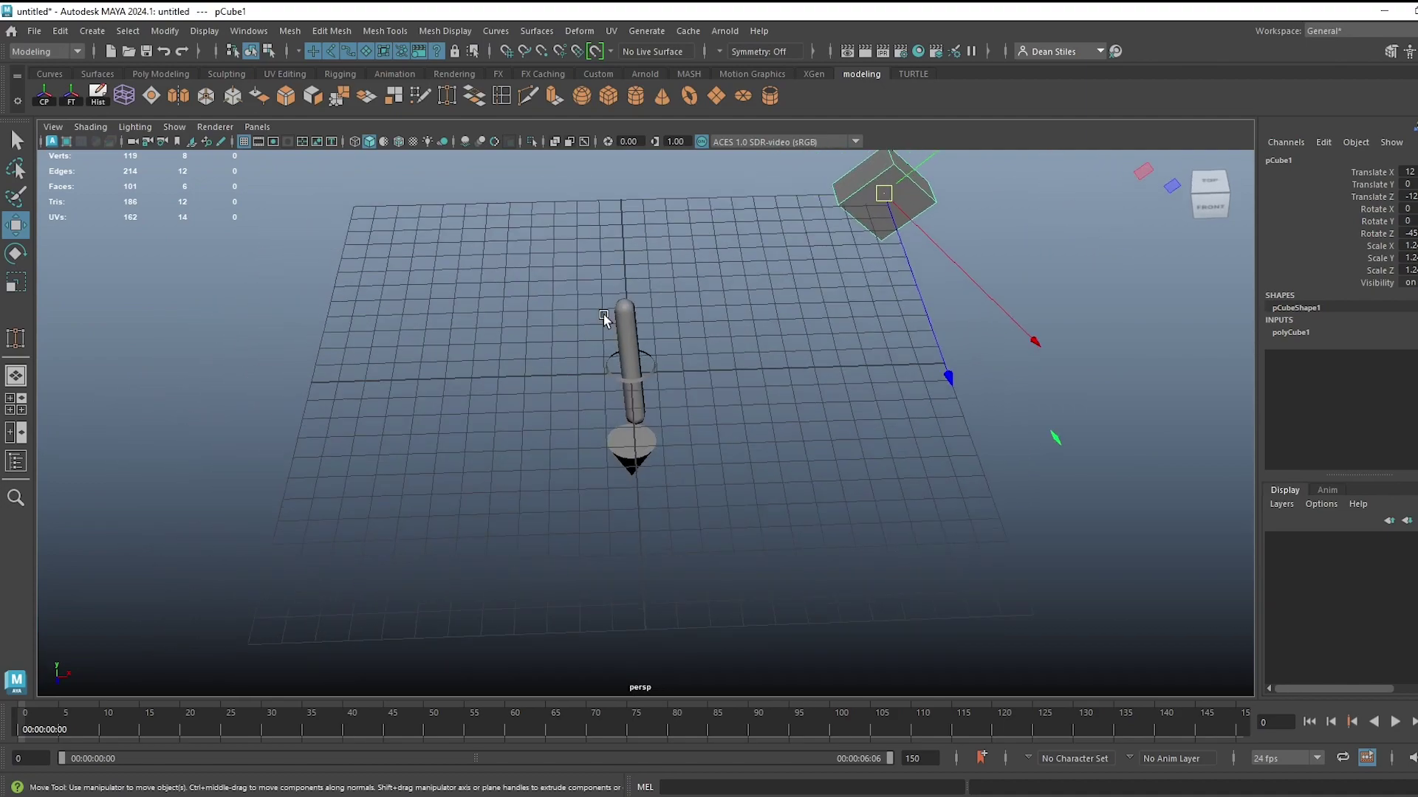